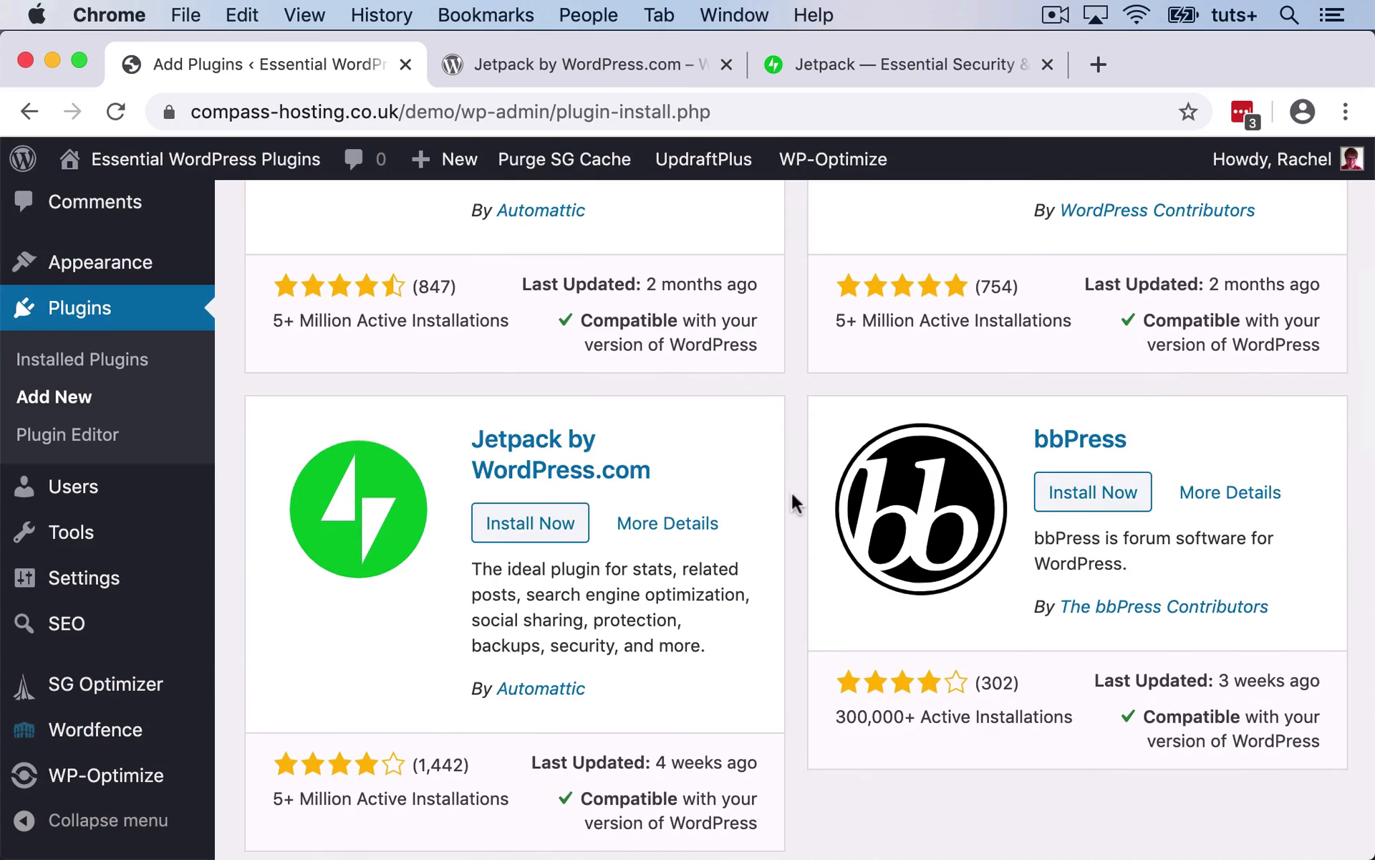
Step: Install and activate the Jetpack by WordPress.com plugin, and set it up by approving the site's connection to the WordPress.com account
scroll(790, 490, "down", 2)
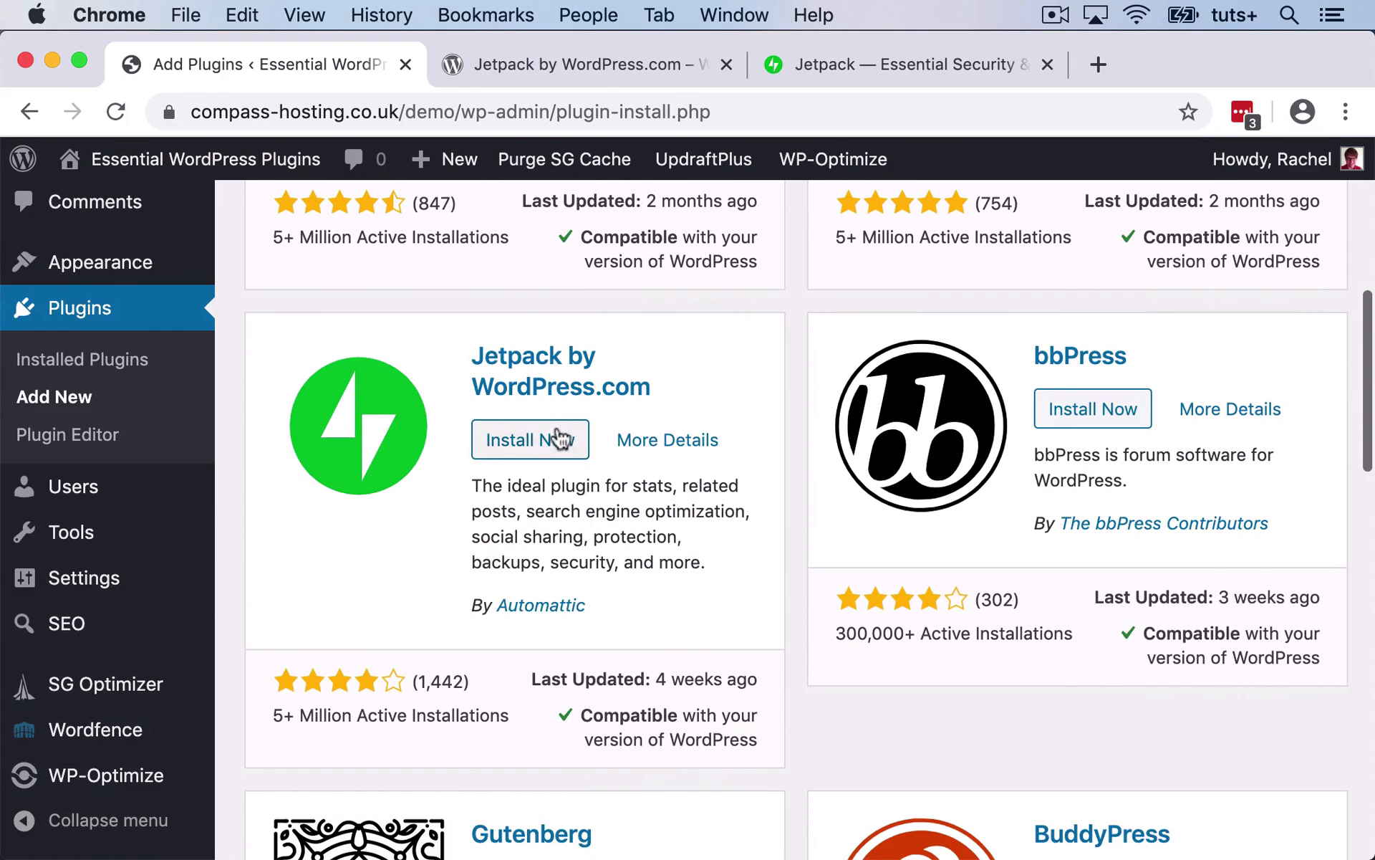
left_click(541, 441)
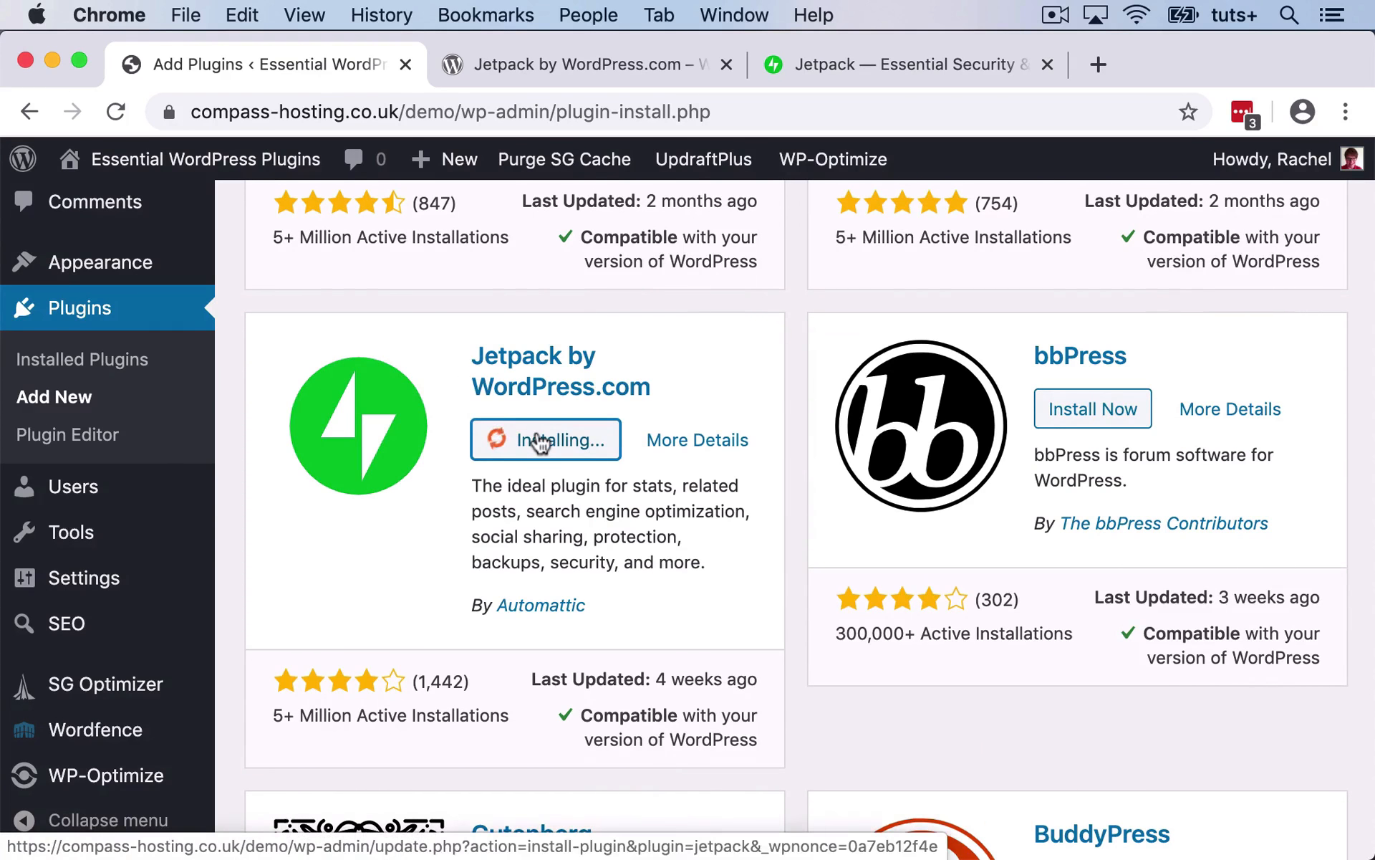
left_click(519, 441)
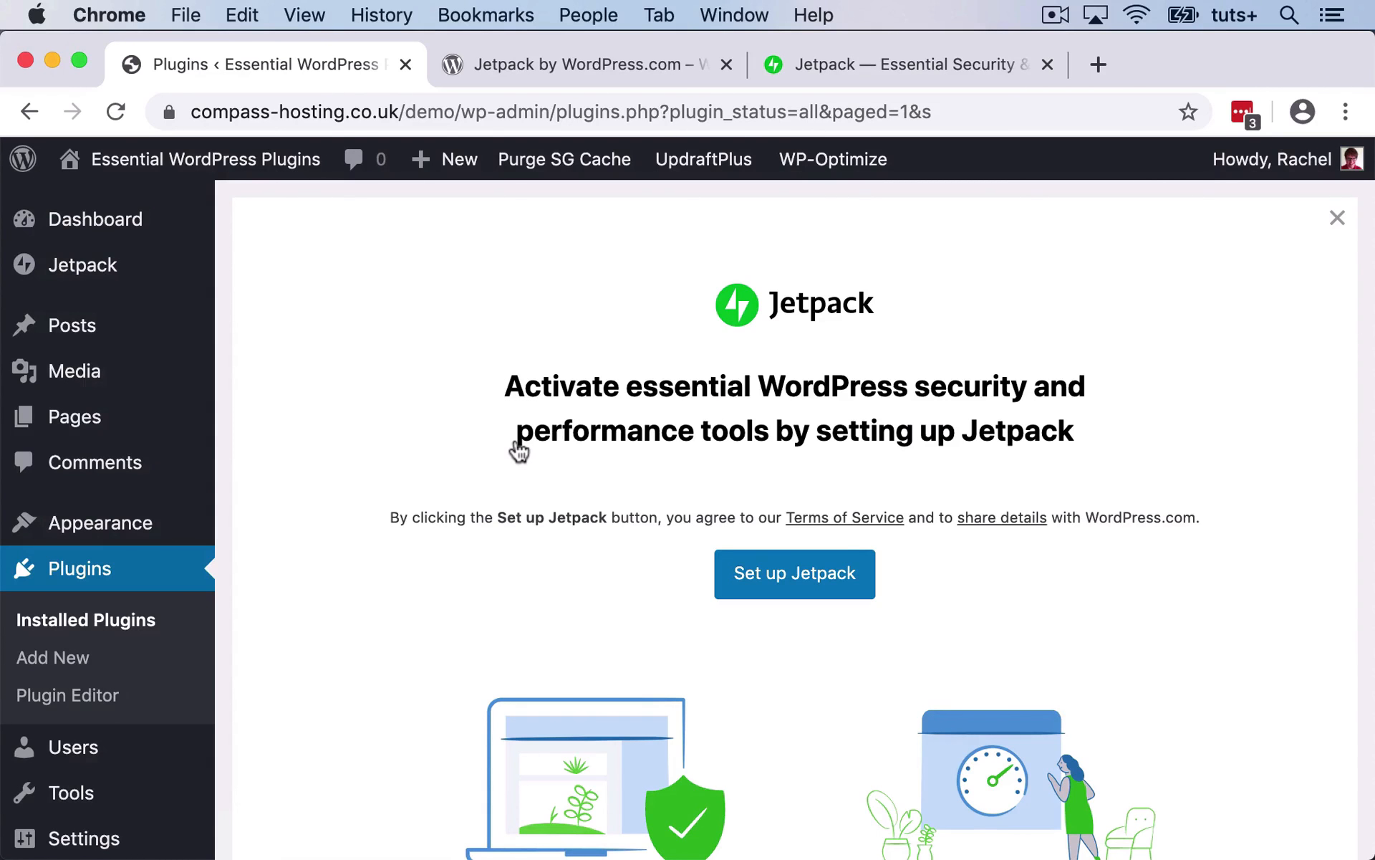
left_click(793, 586)
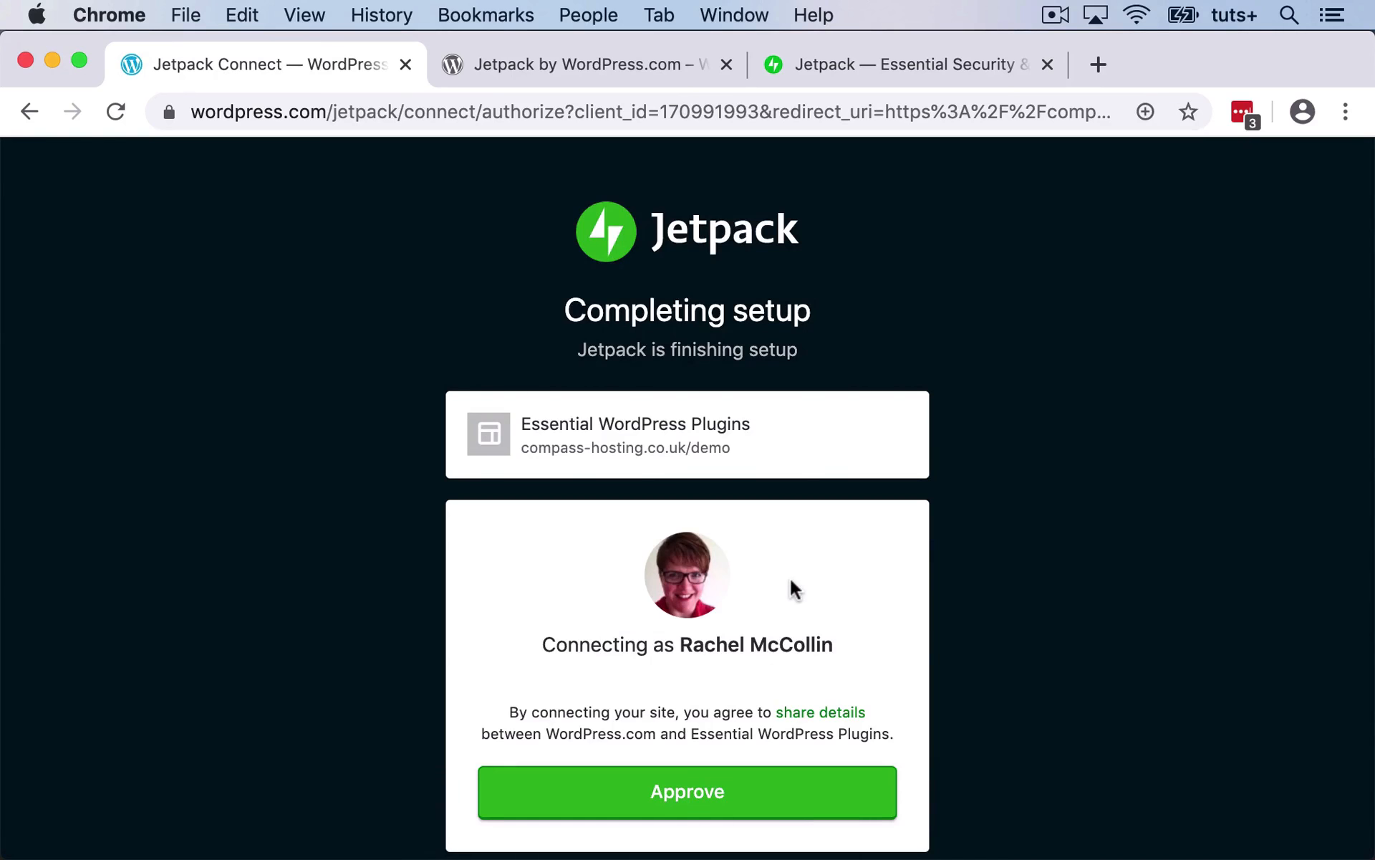
left_click(686, 785)
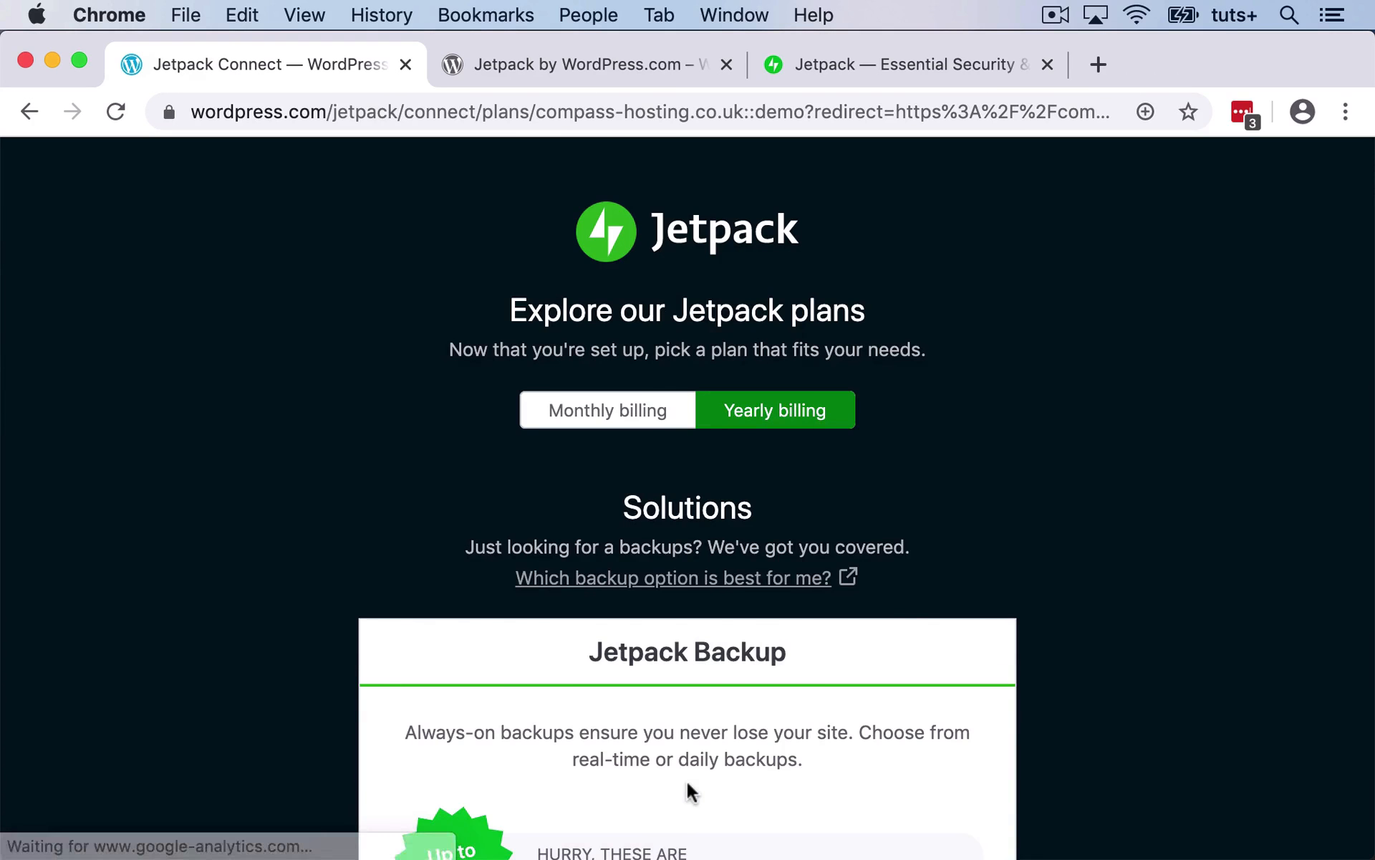
Step: Examine the Jetpack Backup options and compare the prices and features of the Personal, Premium and Professional plans
scroll(910, 607, "down", 5)
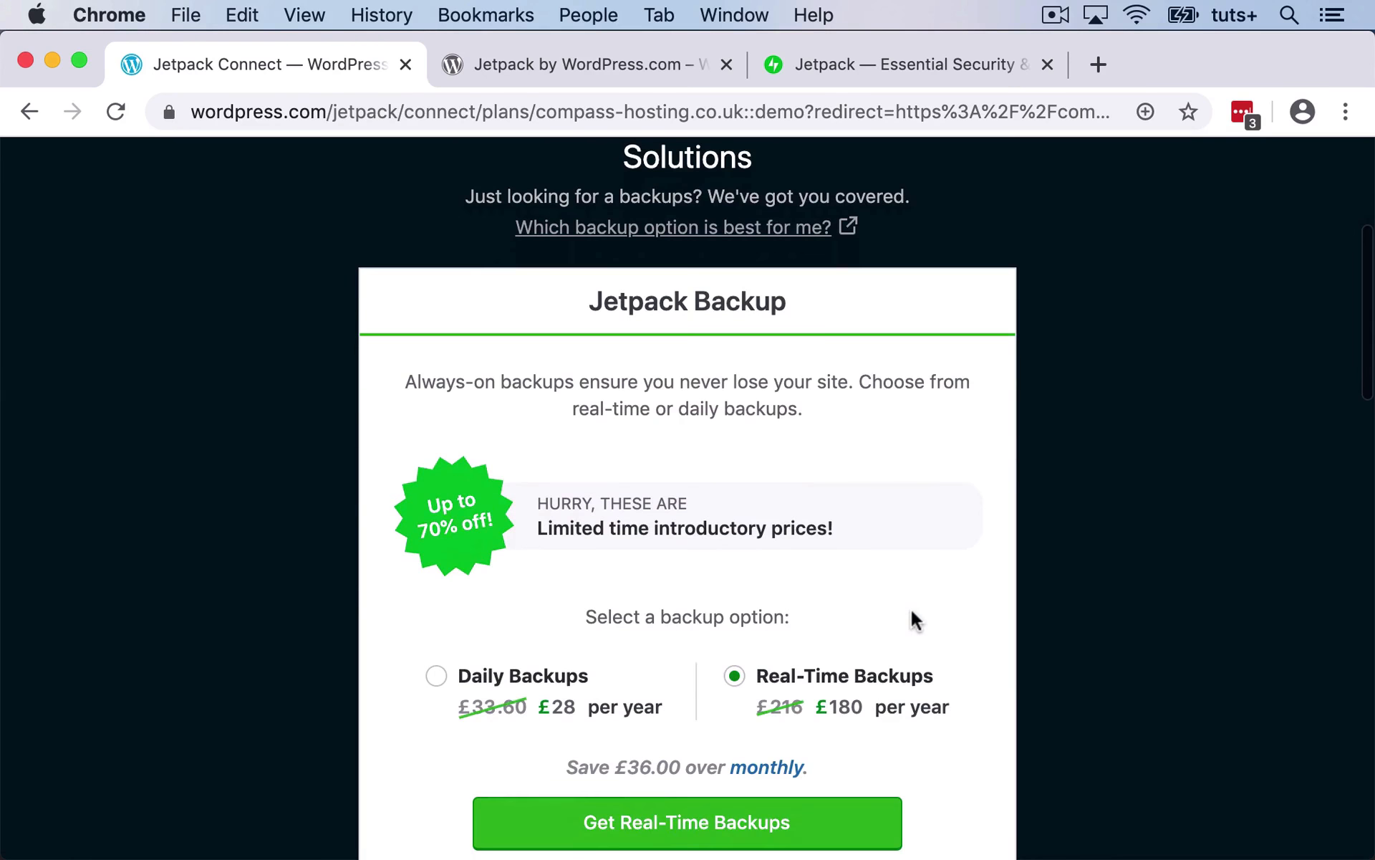
scroll(910, 608, "down", 1)
scroll(927, 316, "down", 2)
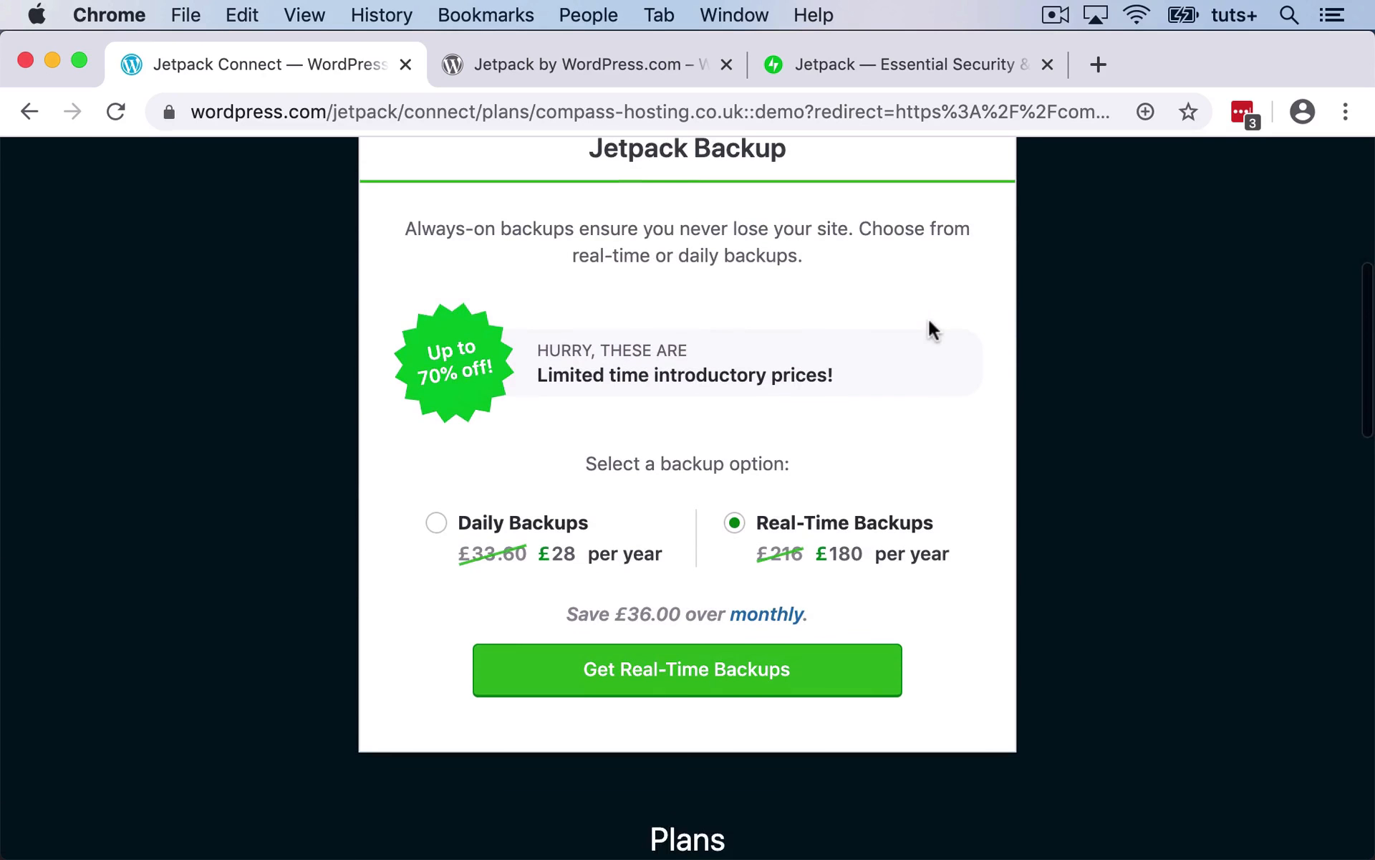
scroll(929, 321, "down", 1)
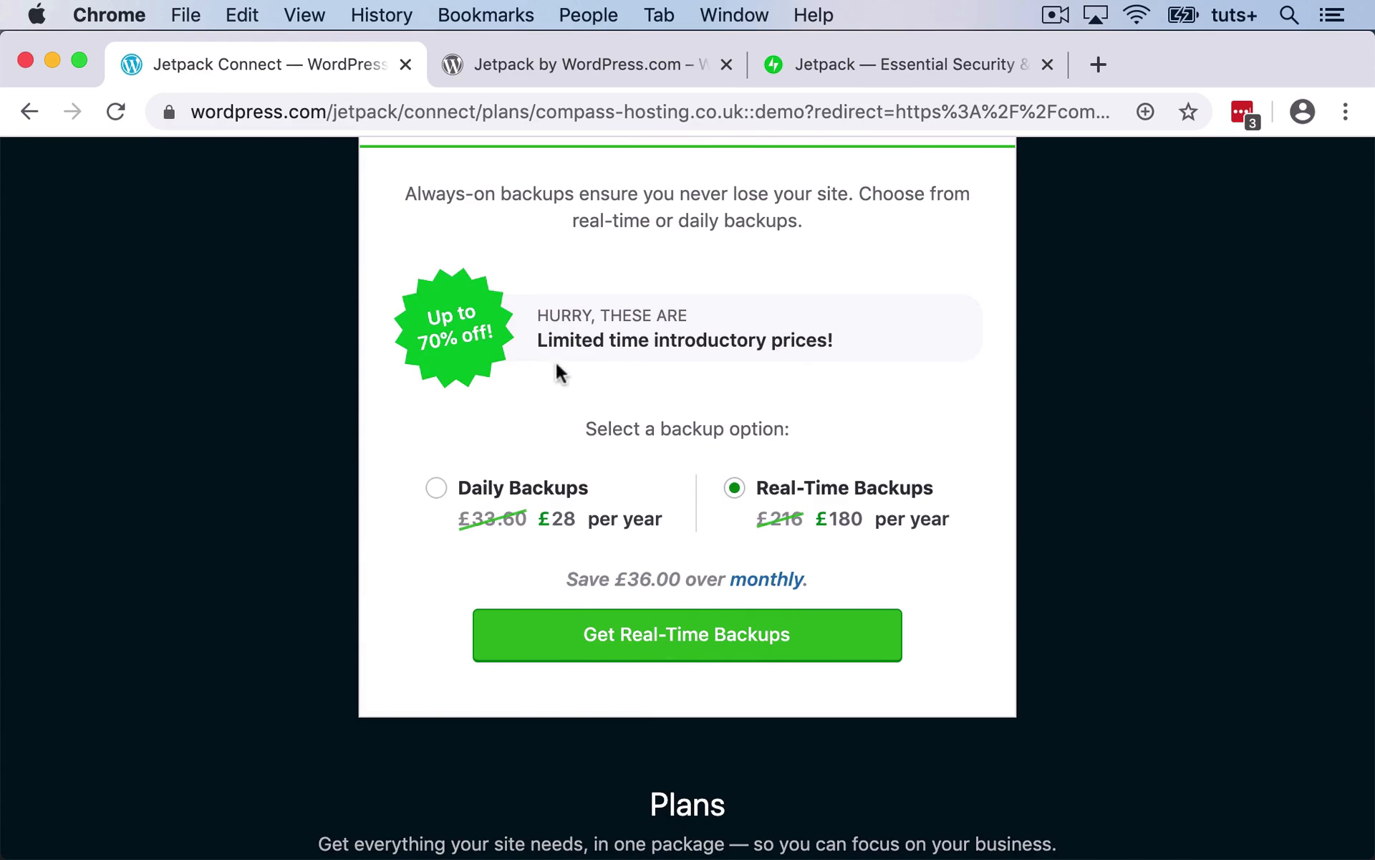
scroll(943, 444, "up", 3)
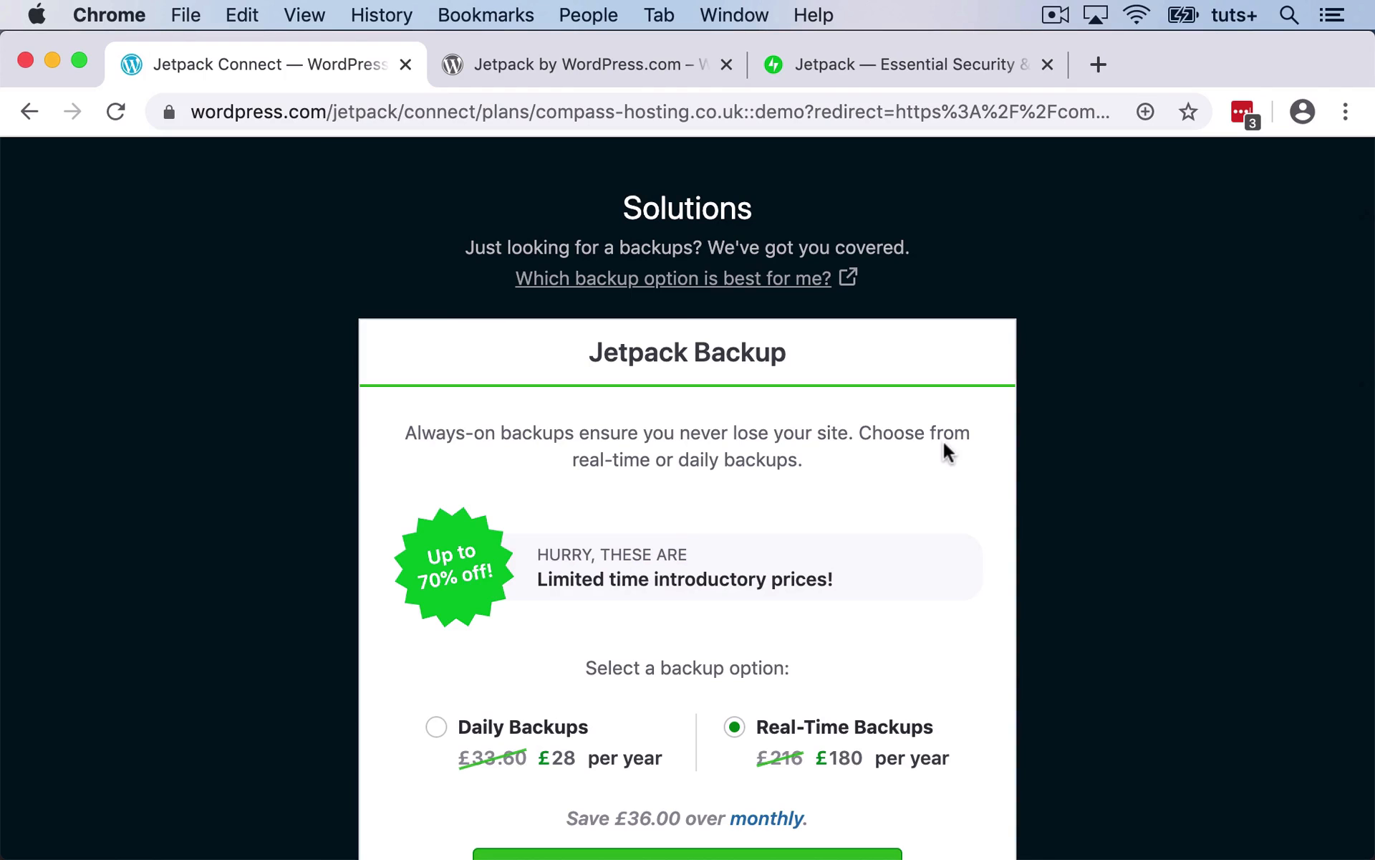
scroll(942, 451, "down", 10)
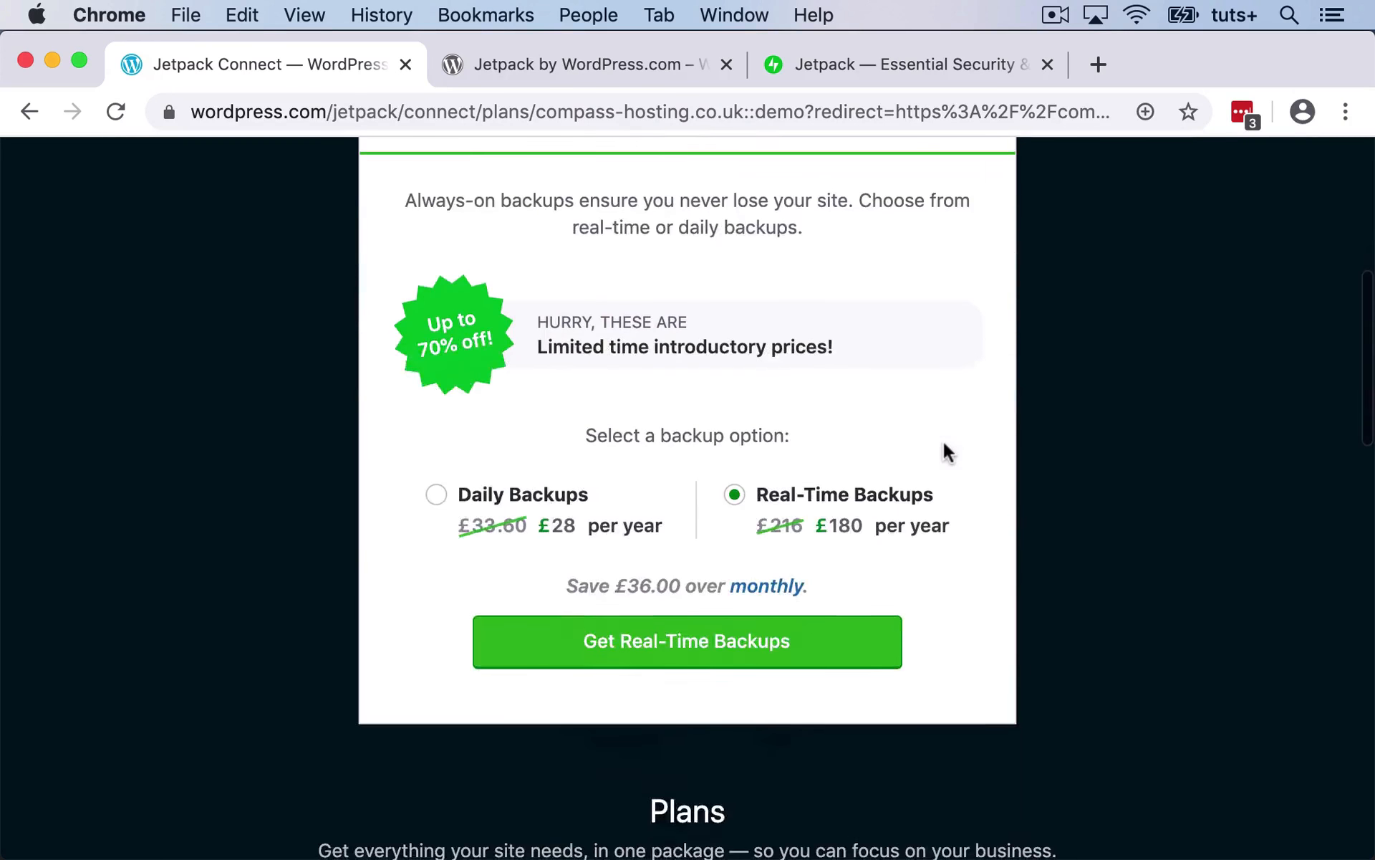
scroll(773, 440, "down", 11)
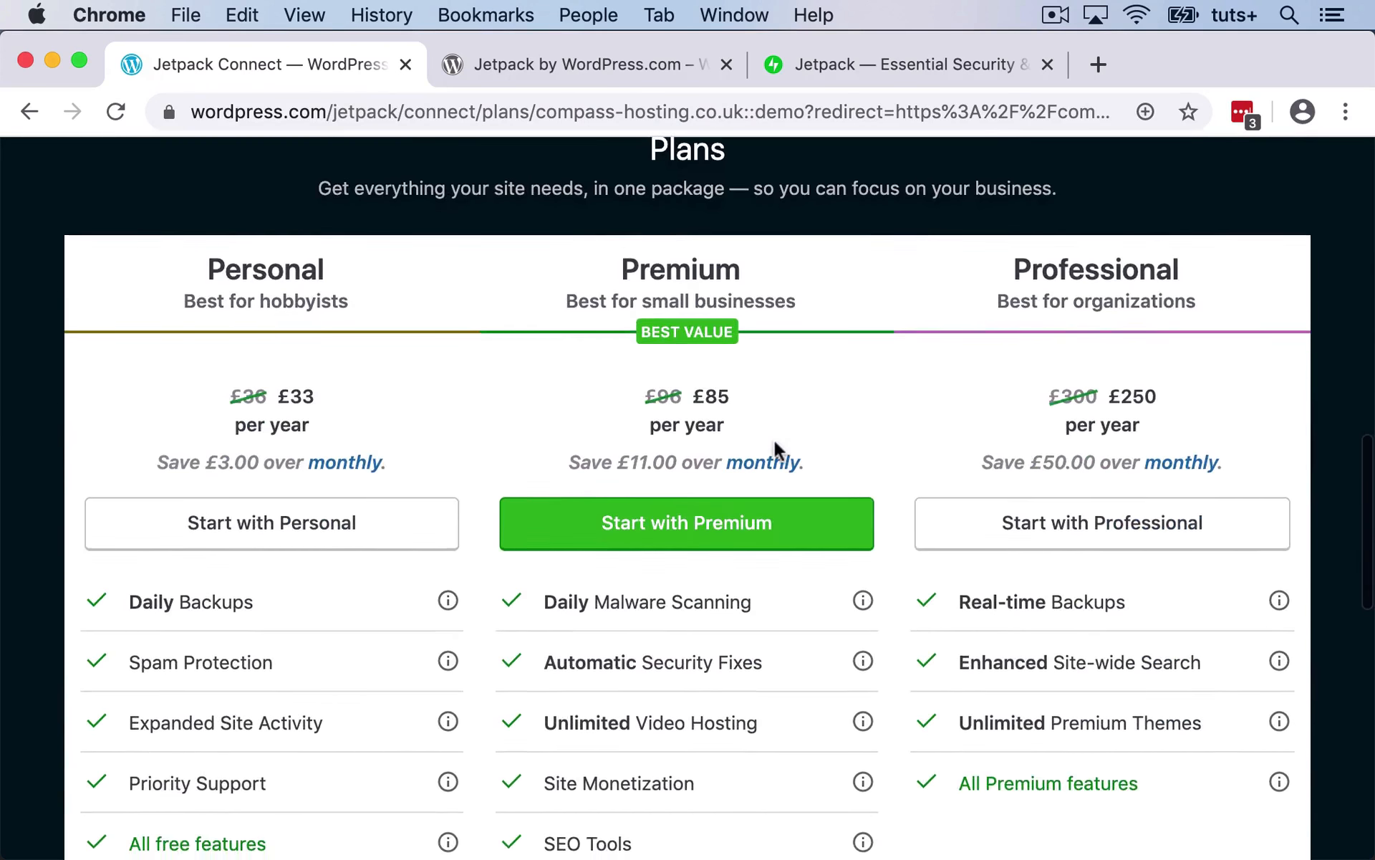
scroll(775, 445, "down", 4)
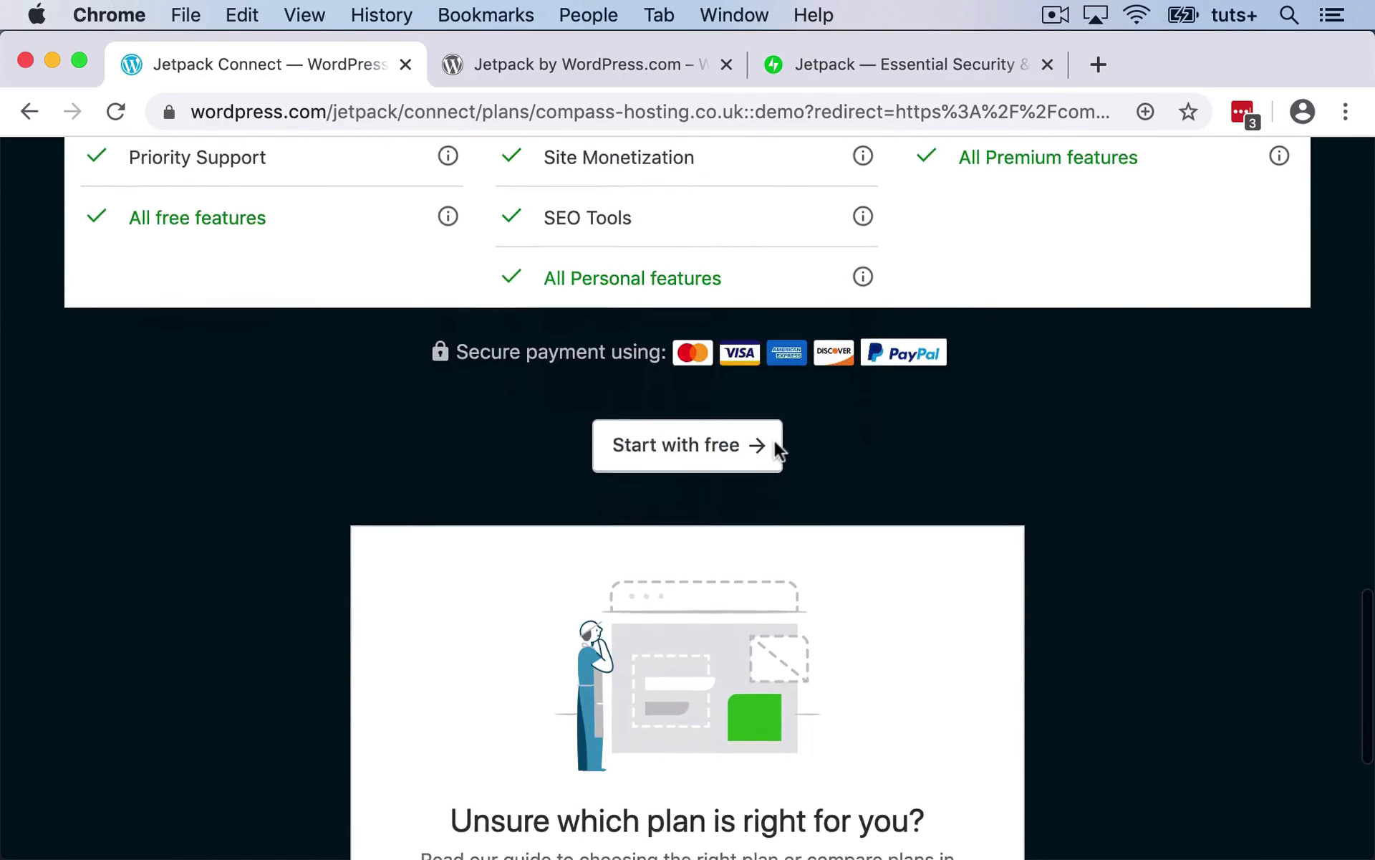
scroll(777, 447, "up", 7)
scroll(738, 508, "up", 4)
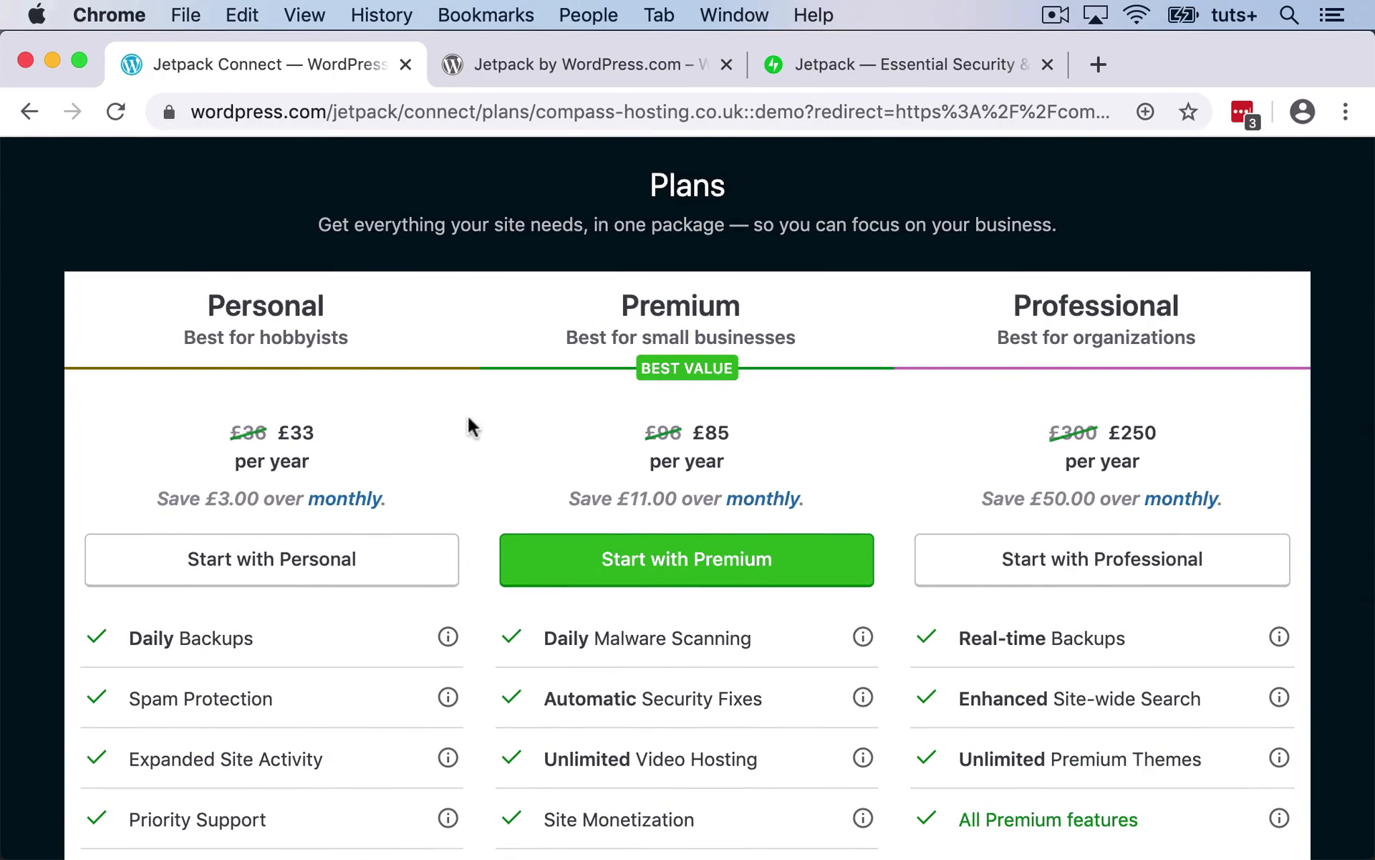
scroll(884, 448, "down", 10)
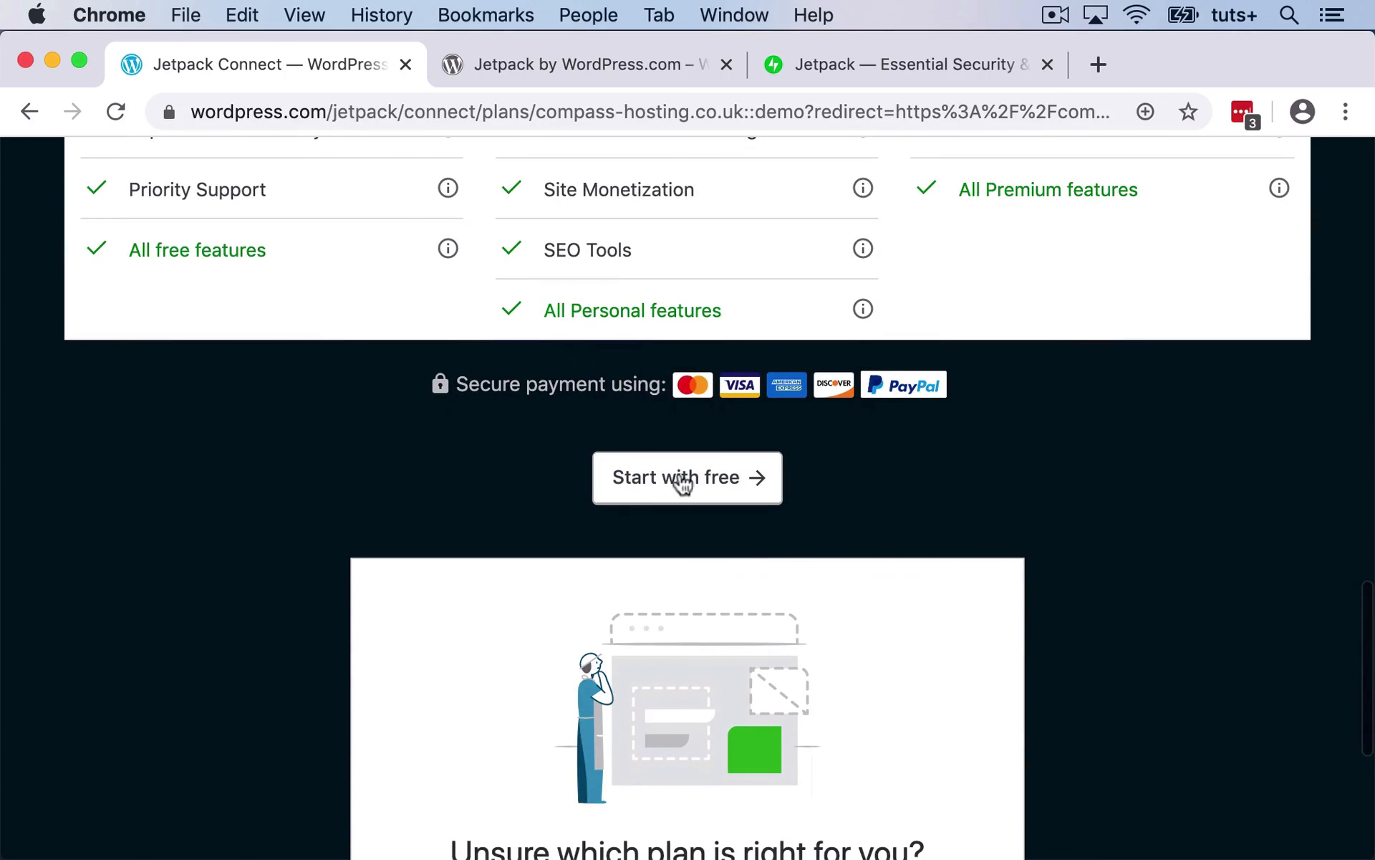
Step: Choose the free Jetpack plan and dismiss the welcome message and the security checklist tip
left_click(668, 482)
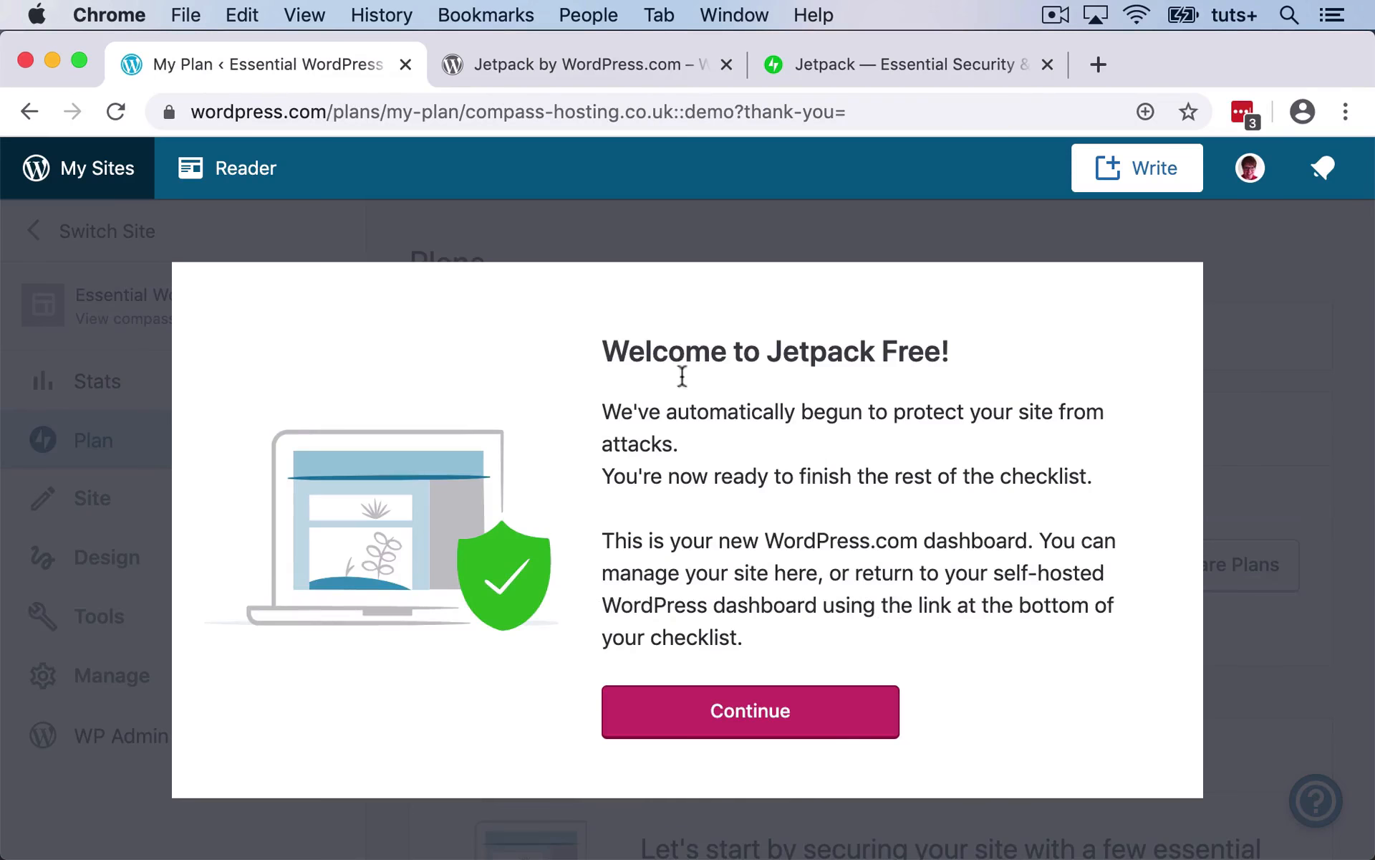
left_click(770, 716)
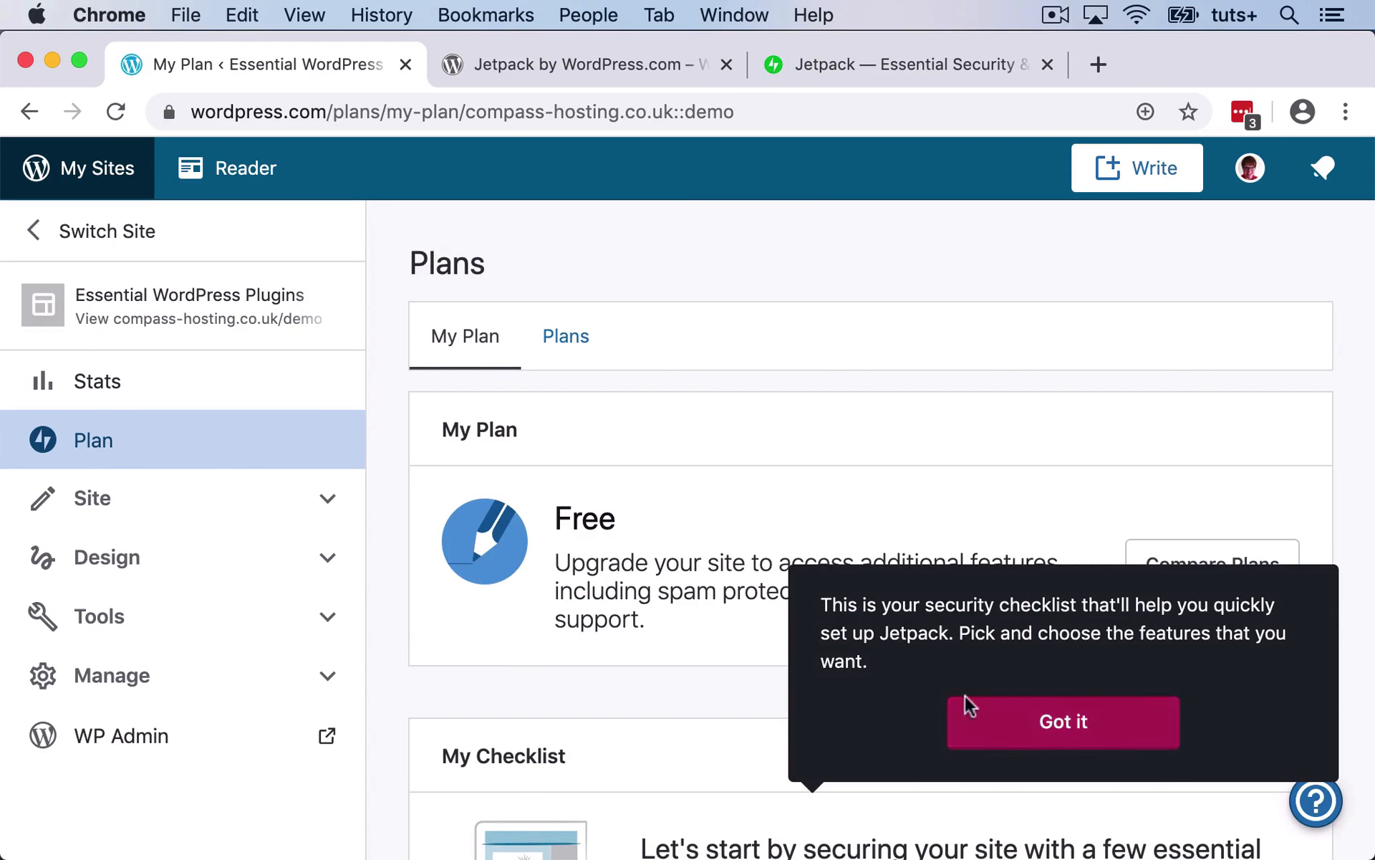
left_click(1046, 734)
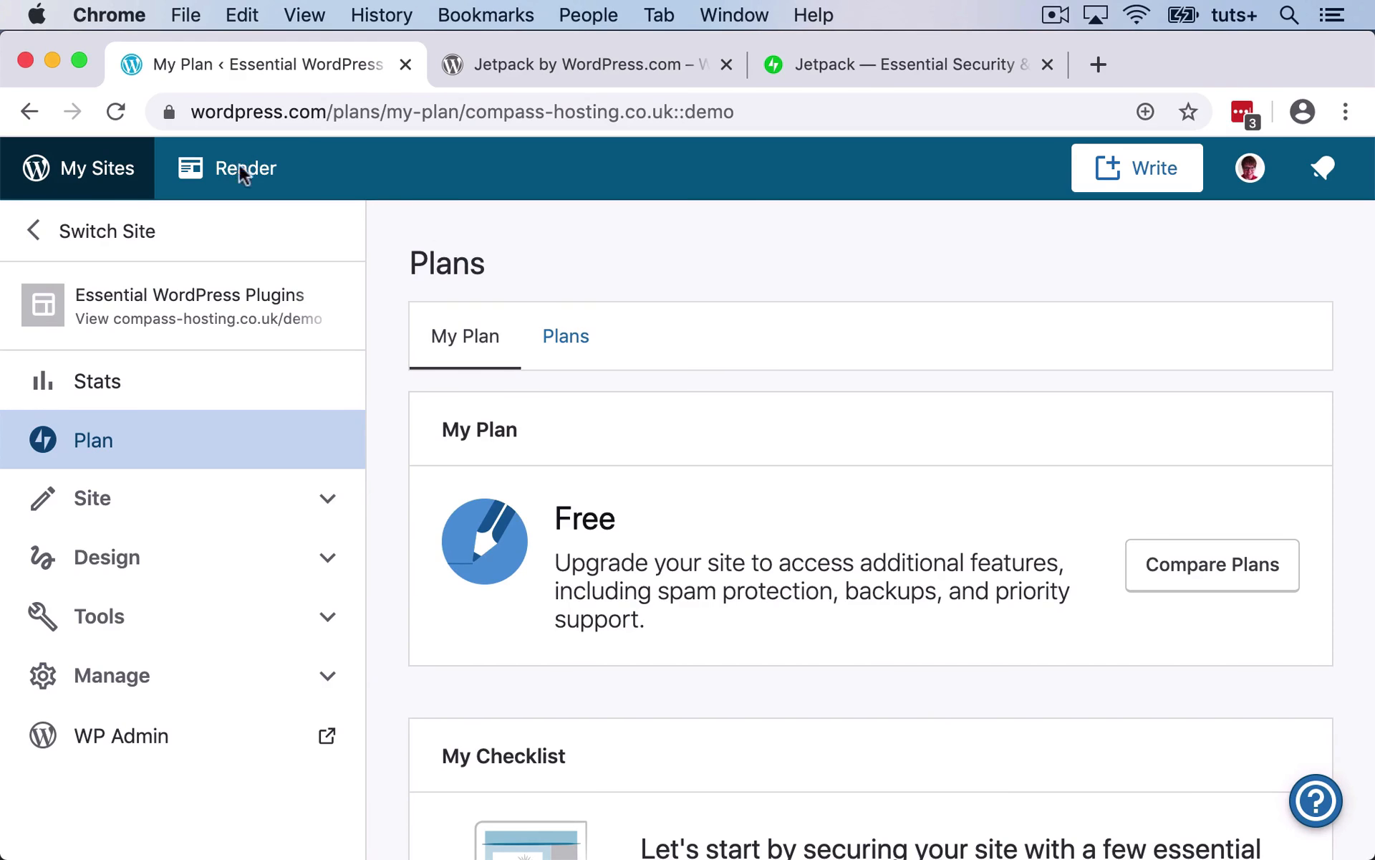
Step: Return to the site's own WordPress admin, open the Jetpack dashboard and dismiss its privacy features notice
left_click(29, 111)
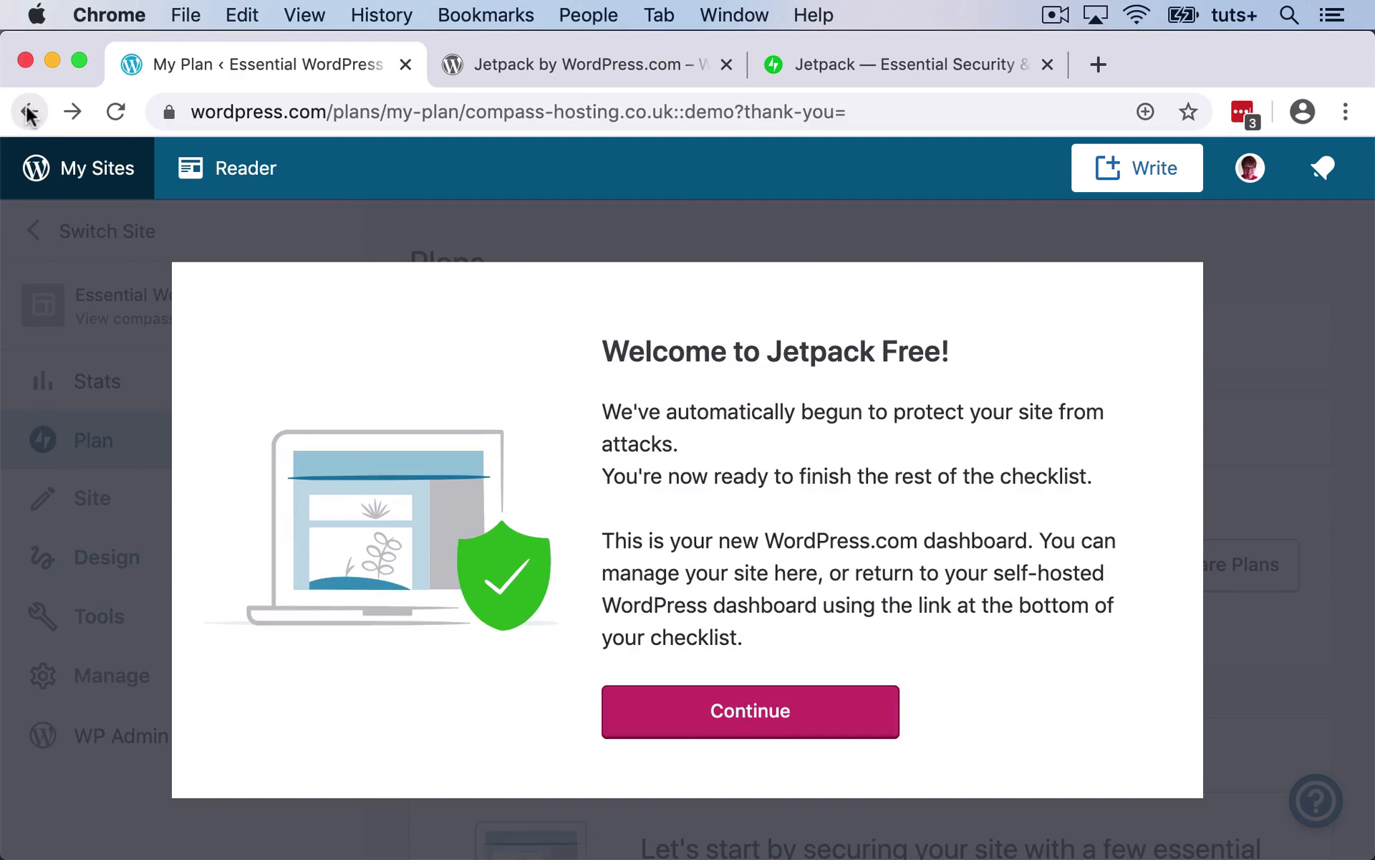
left_click(29, 111)
left_click(29, 112)
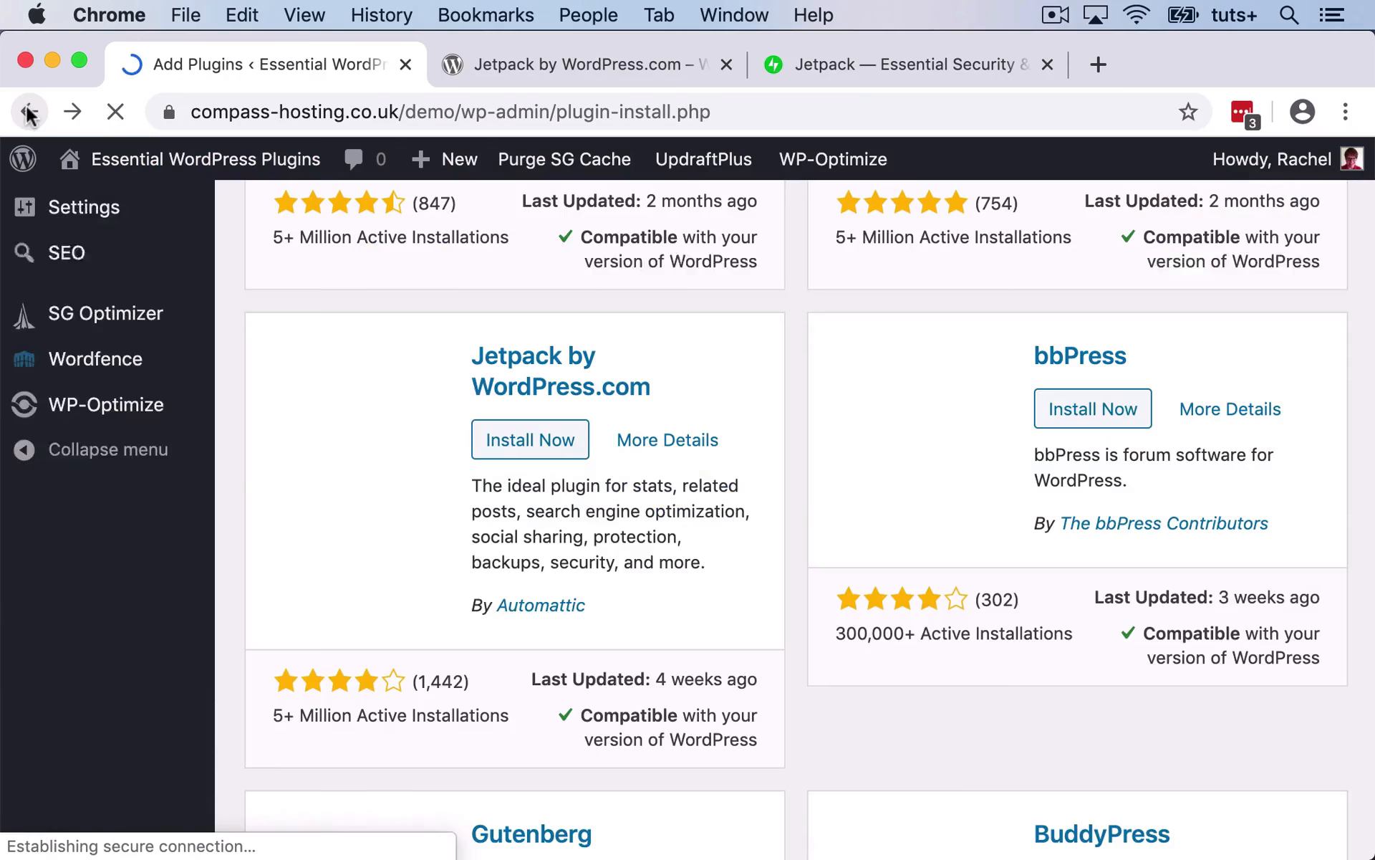
scroll(131, 304, "up", 5)
scroll(114, 265, "up", 3)
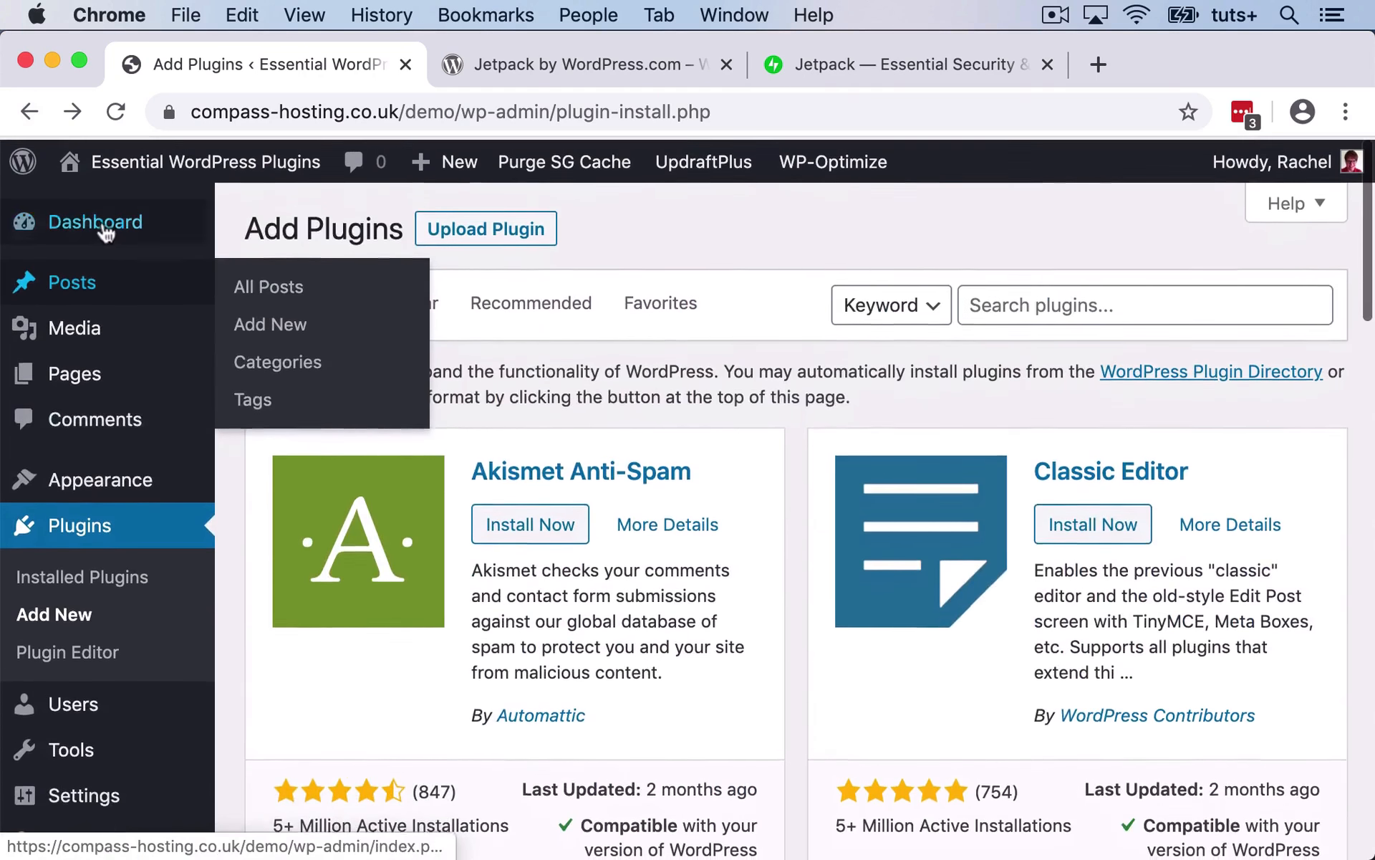
left_click(104, 228)
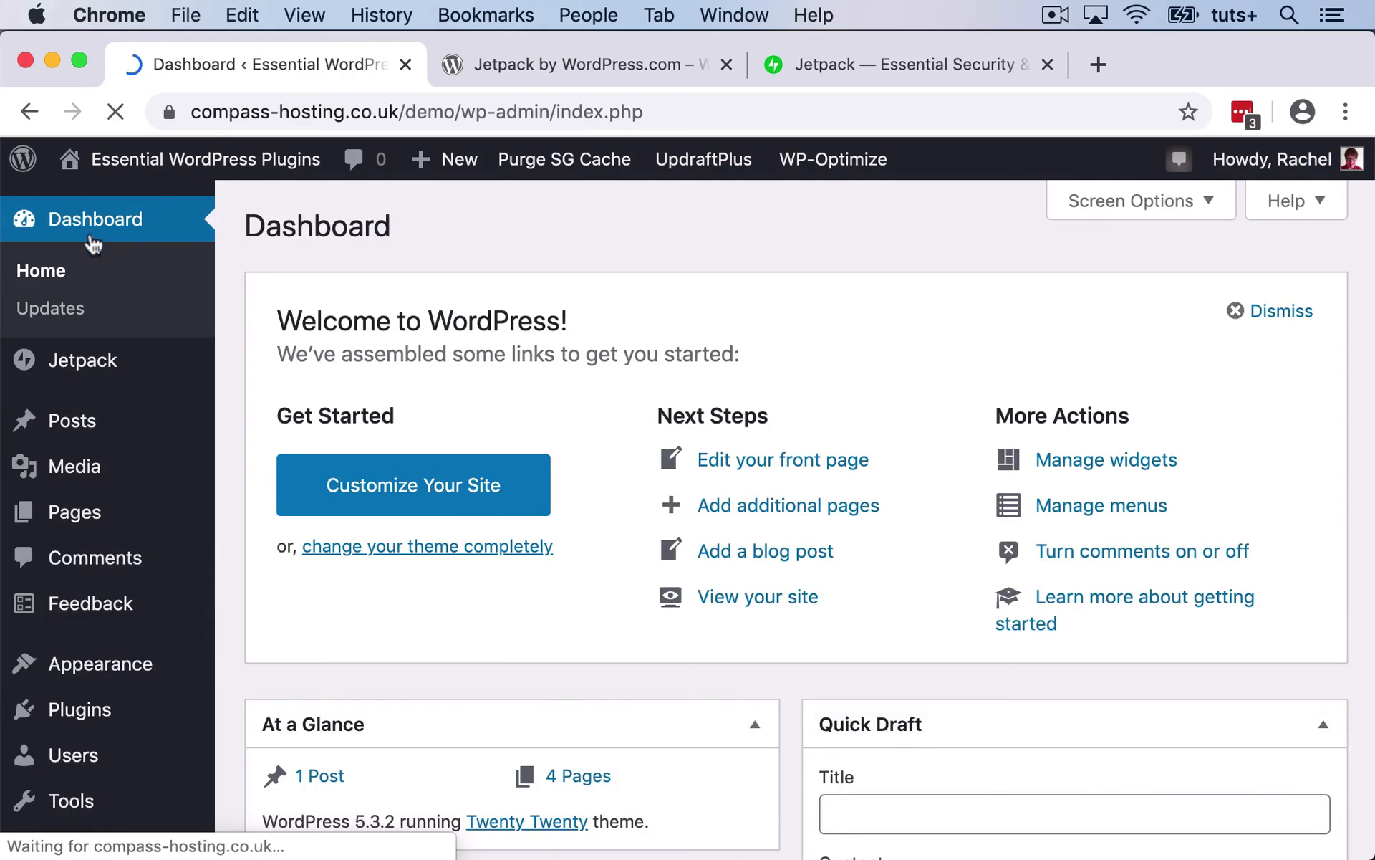
mouse_move(85, 370)
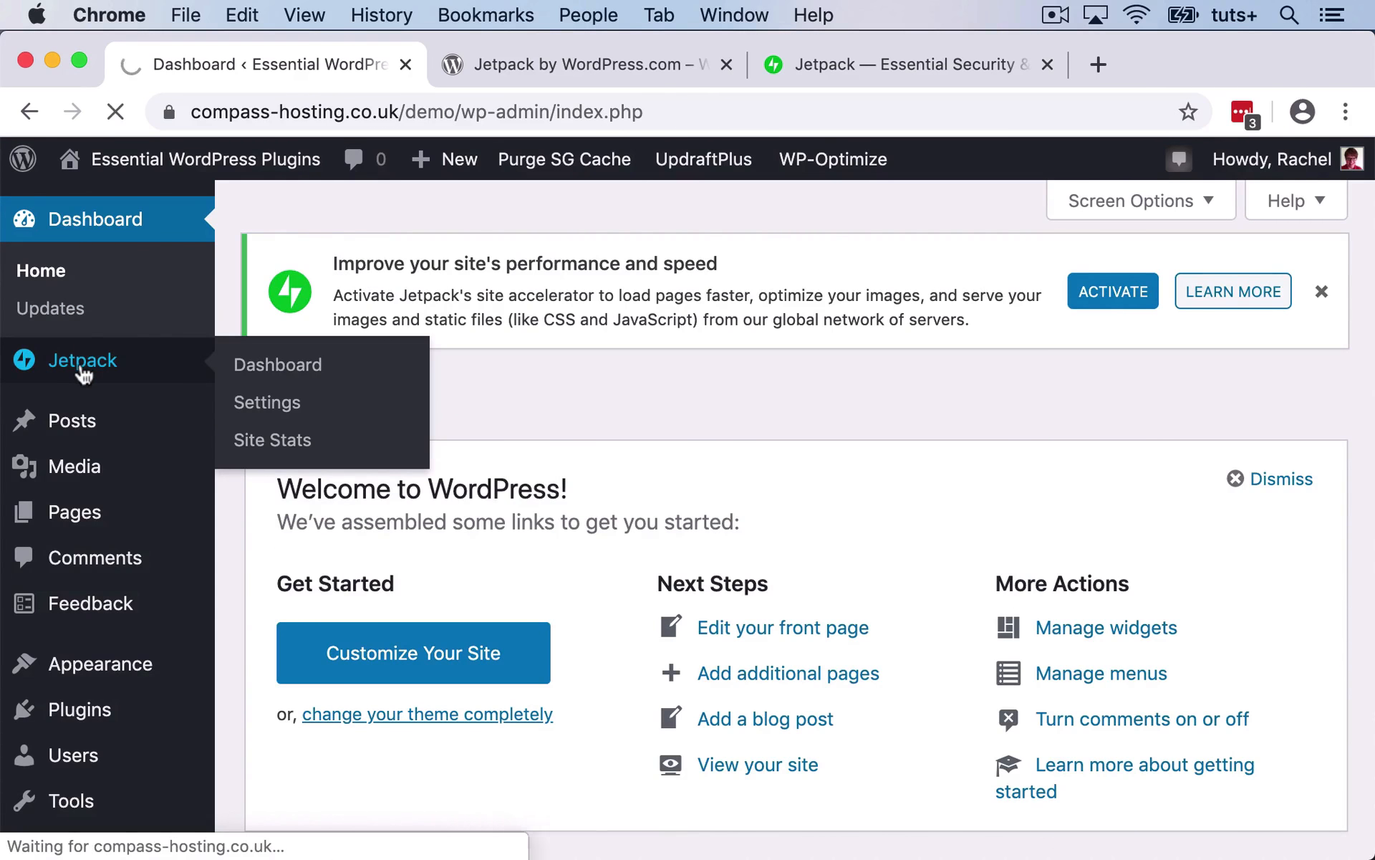
left_click(84, 365)
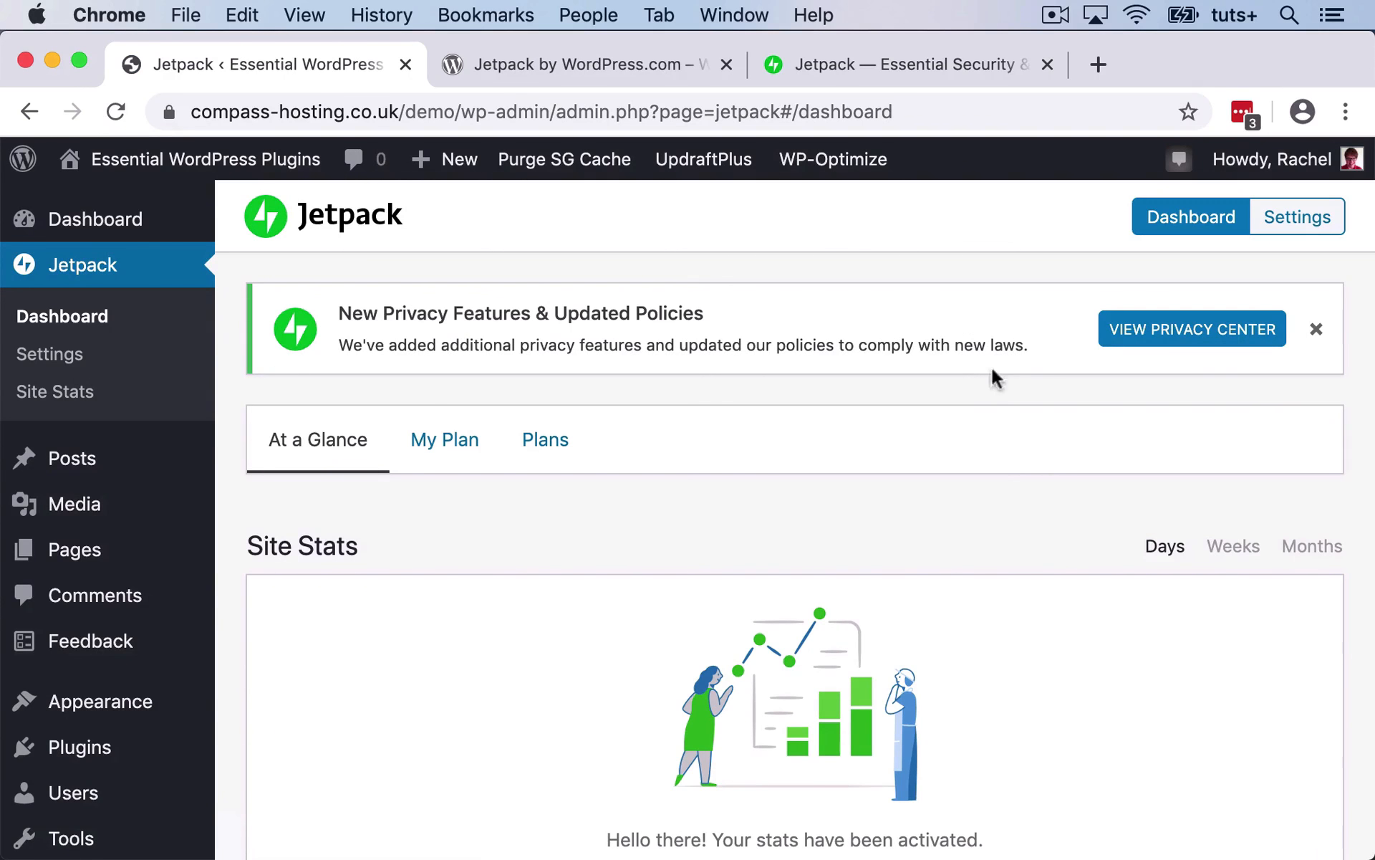
left_click(1316, 331)
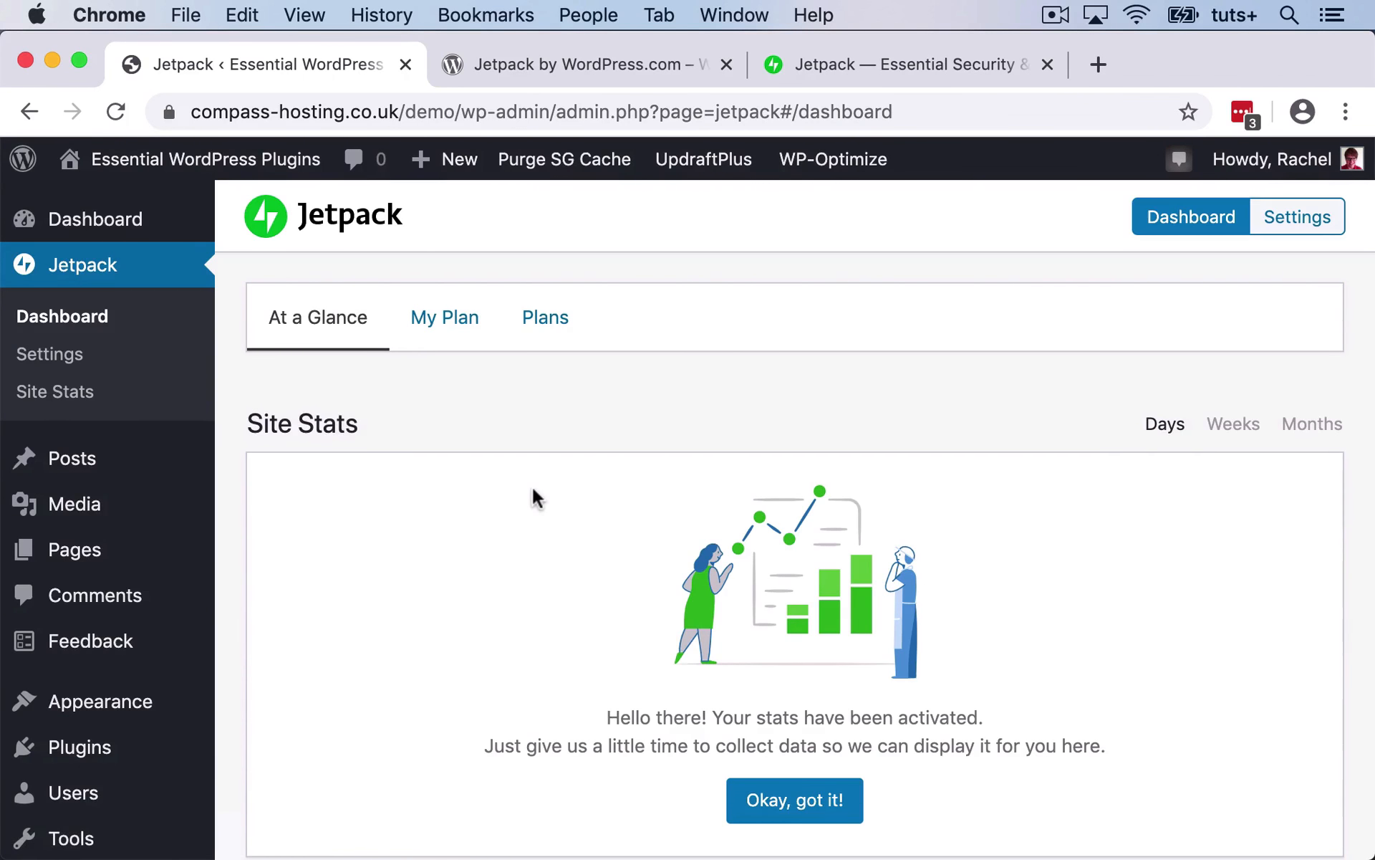
Step: Turn on Protect in the Security section of the Jetpack dashboard to block malicious sign-in attempts
scroll(531, 485, "down", 7)
scroll(532, 495, "down", 3)
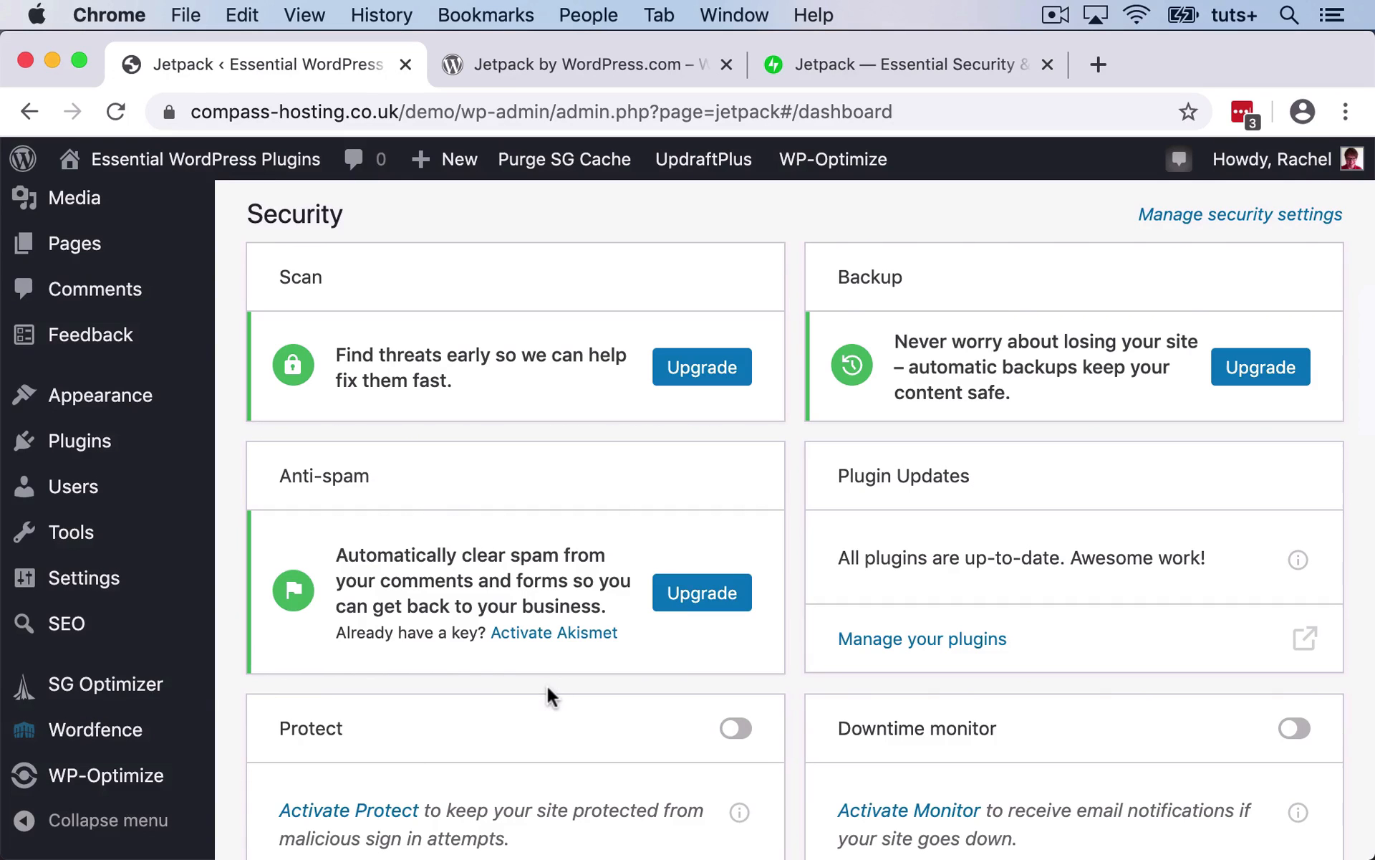
scroll(547, 688, "down", 5)
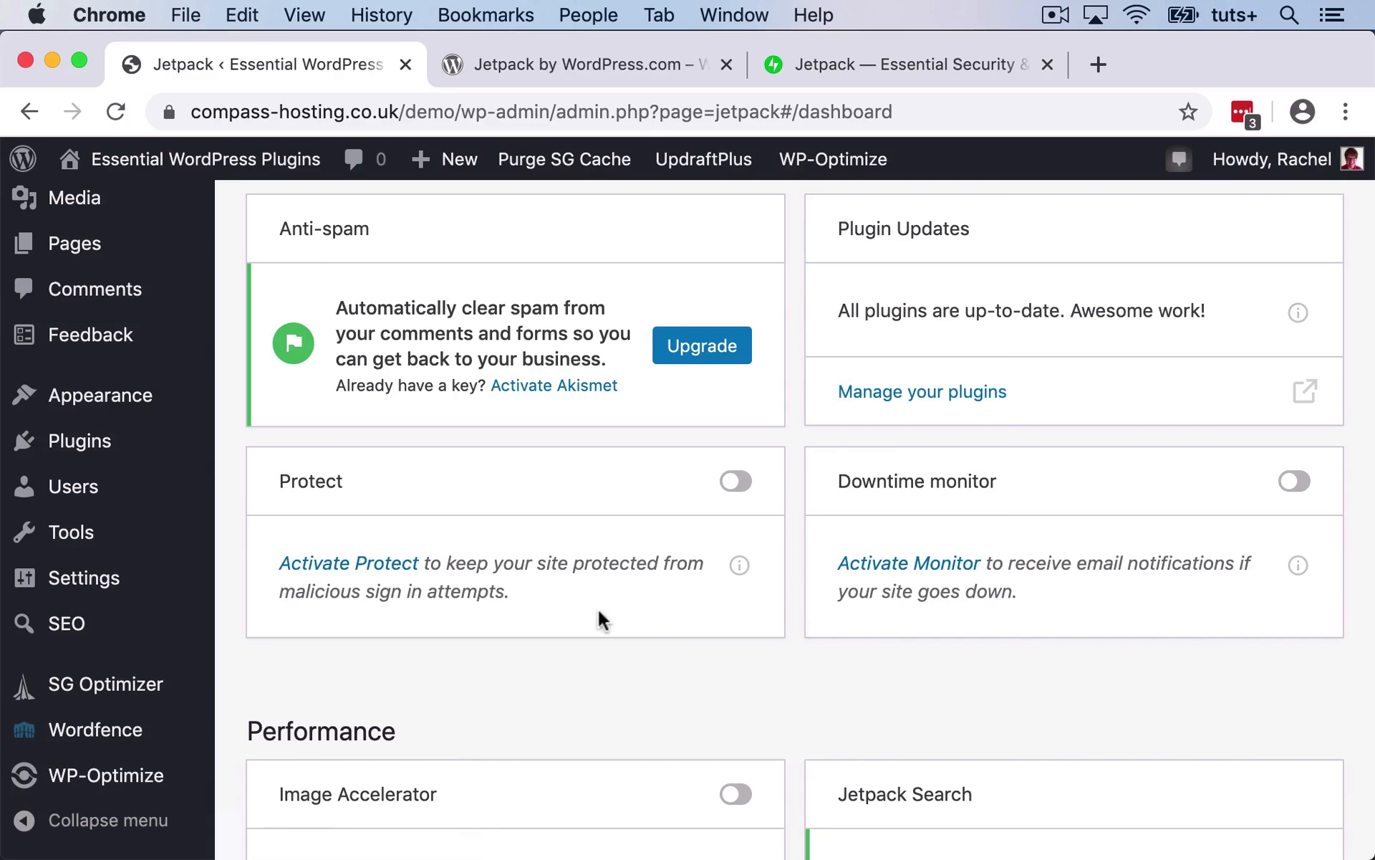
left_click(743, 482)
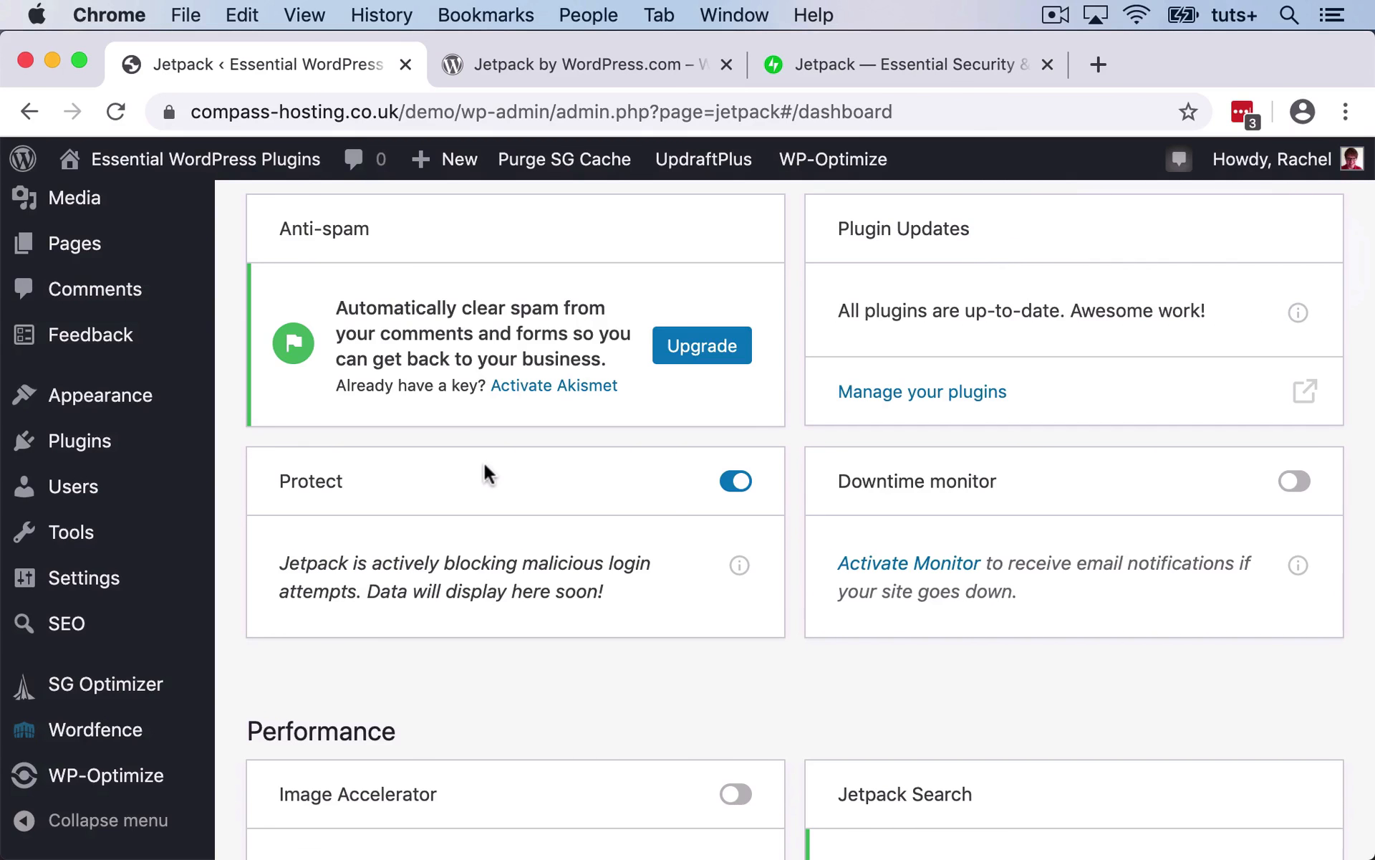
Step: Enable the Downtime monitor in the dashboard's Security section so outages trigger email notifications
scroll(484, 465, "up", 5)
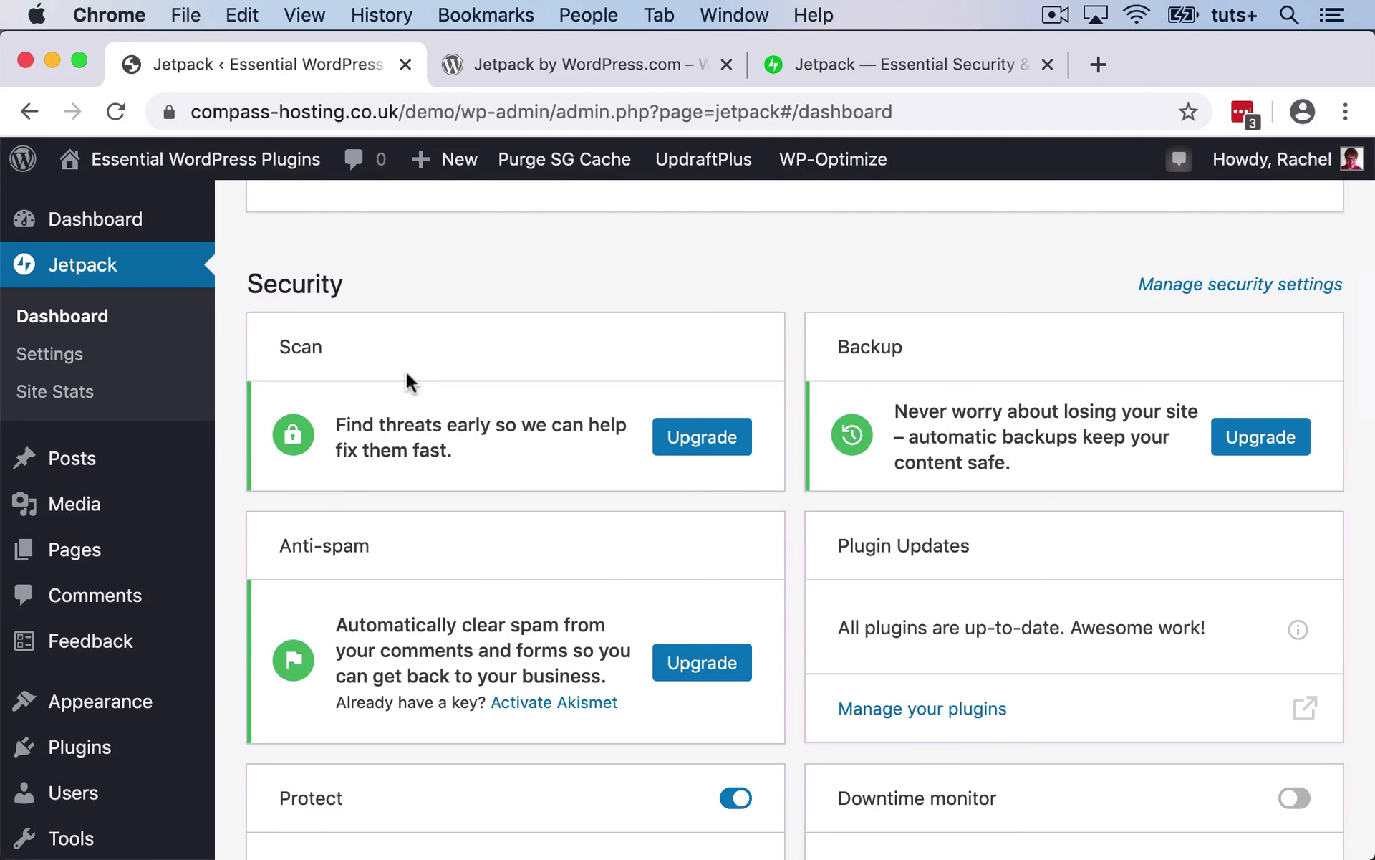
scroll(405, 380, "down", 6)
scroll(406, 376, "down", 2)
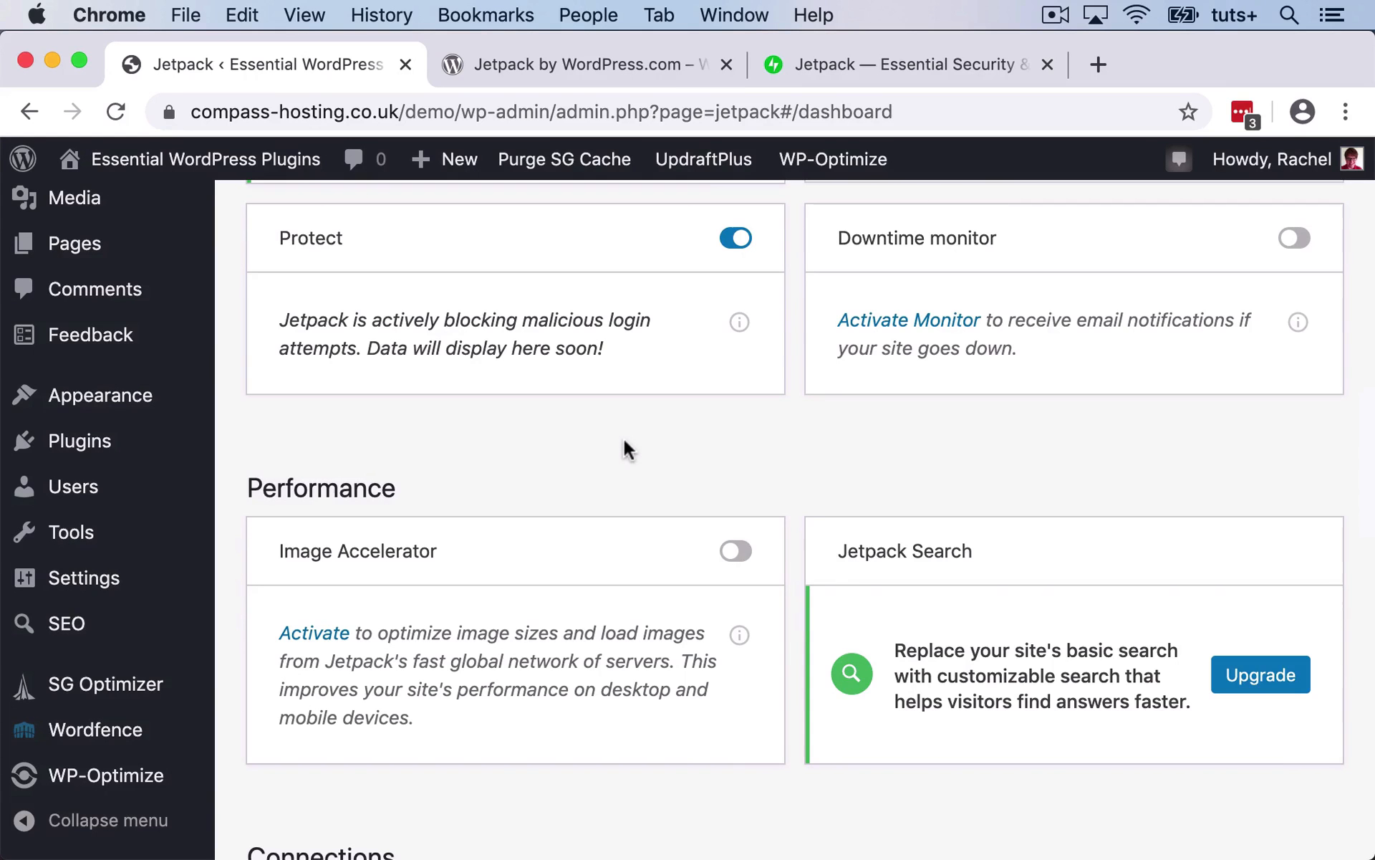
left_click(1302, 238)
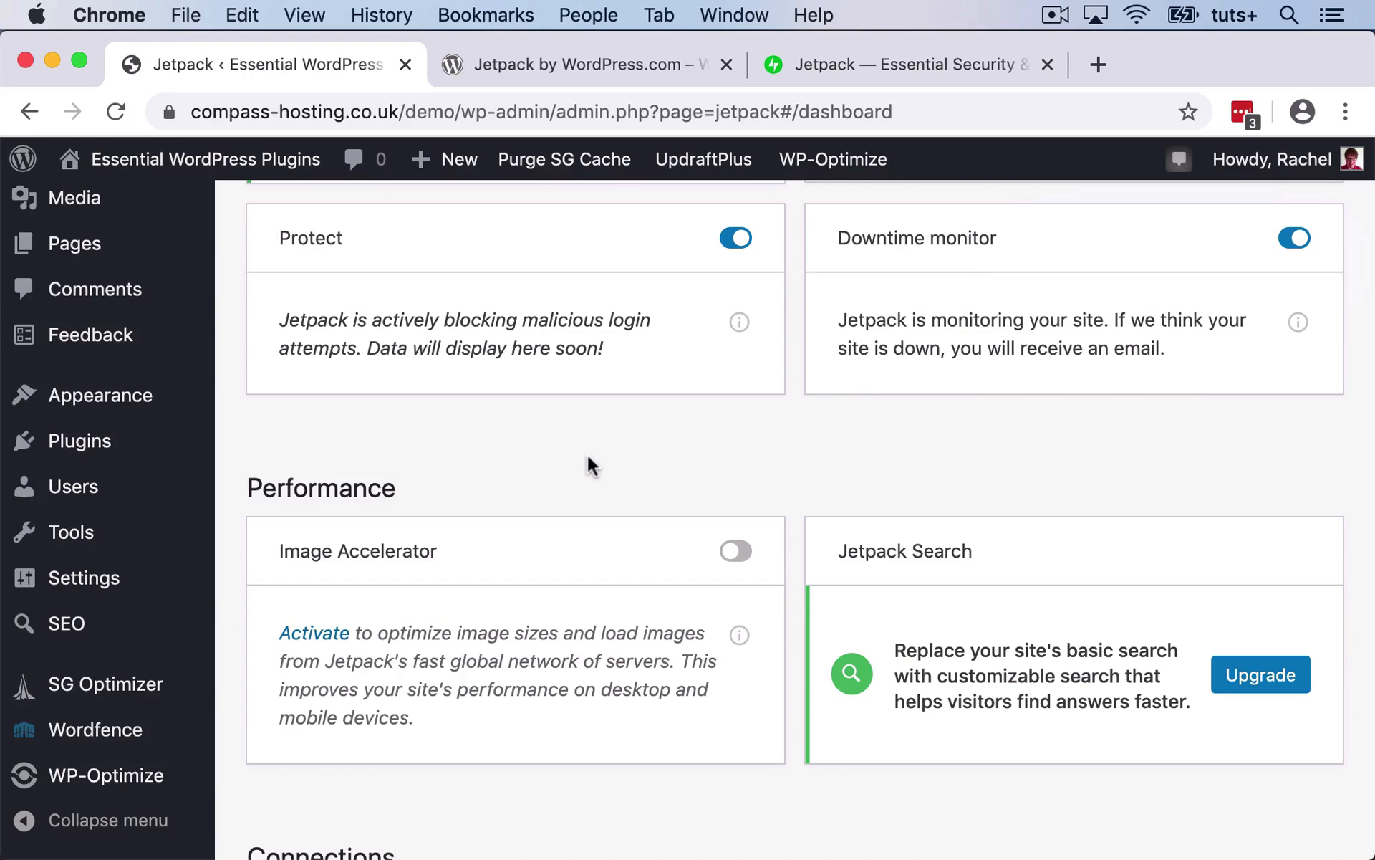
Step: Try out the Image Accelerator in the Performance section by switching it on and back off
scroll(588, 459, "down", 7)
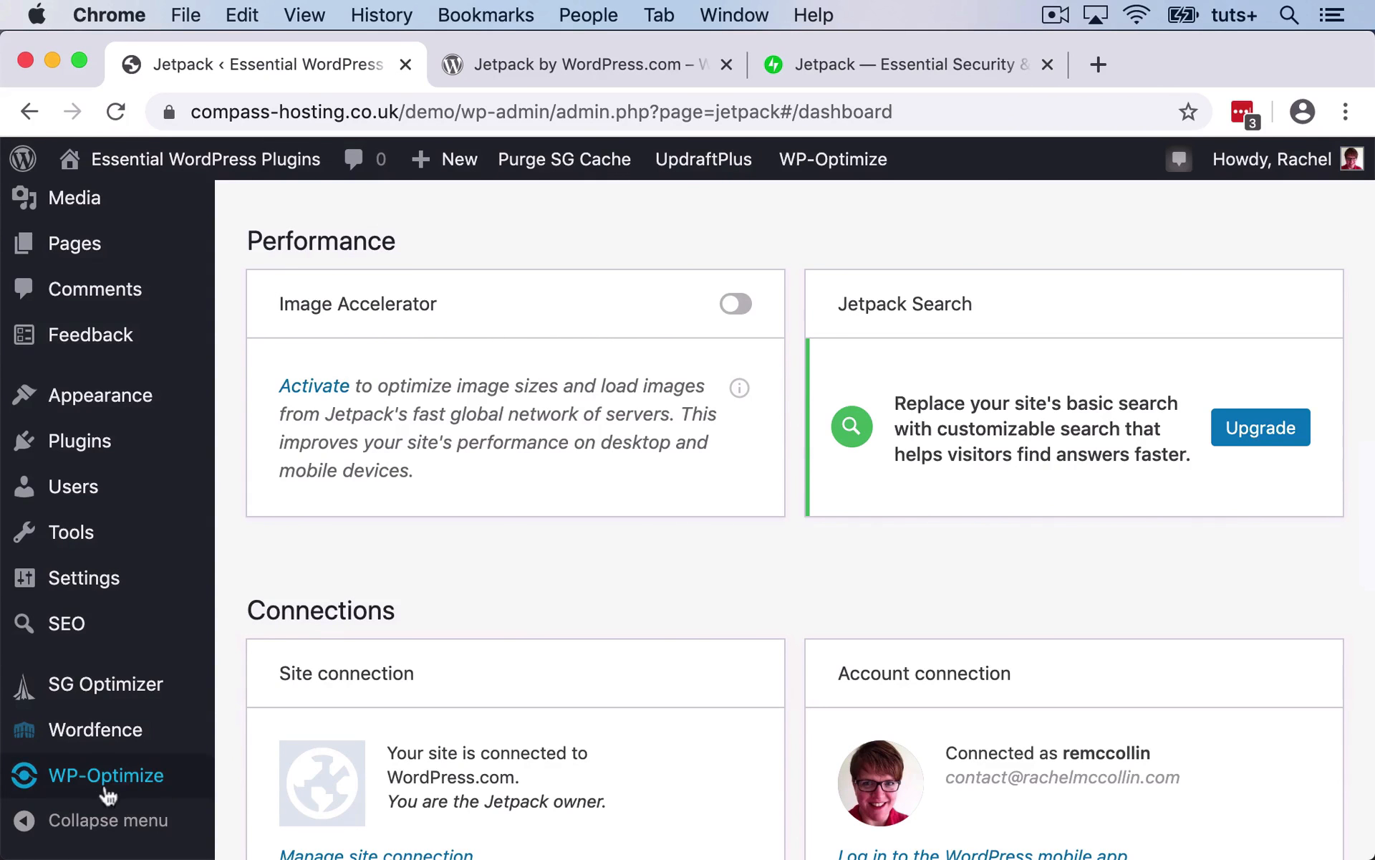
left_click(745, 308)
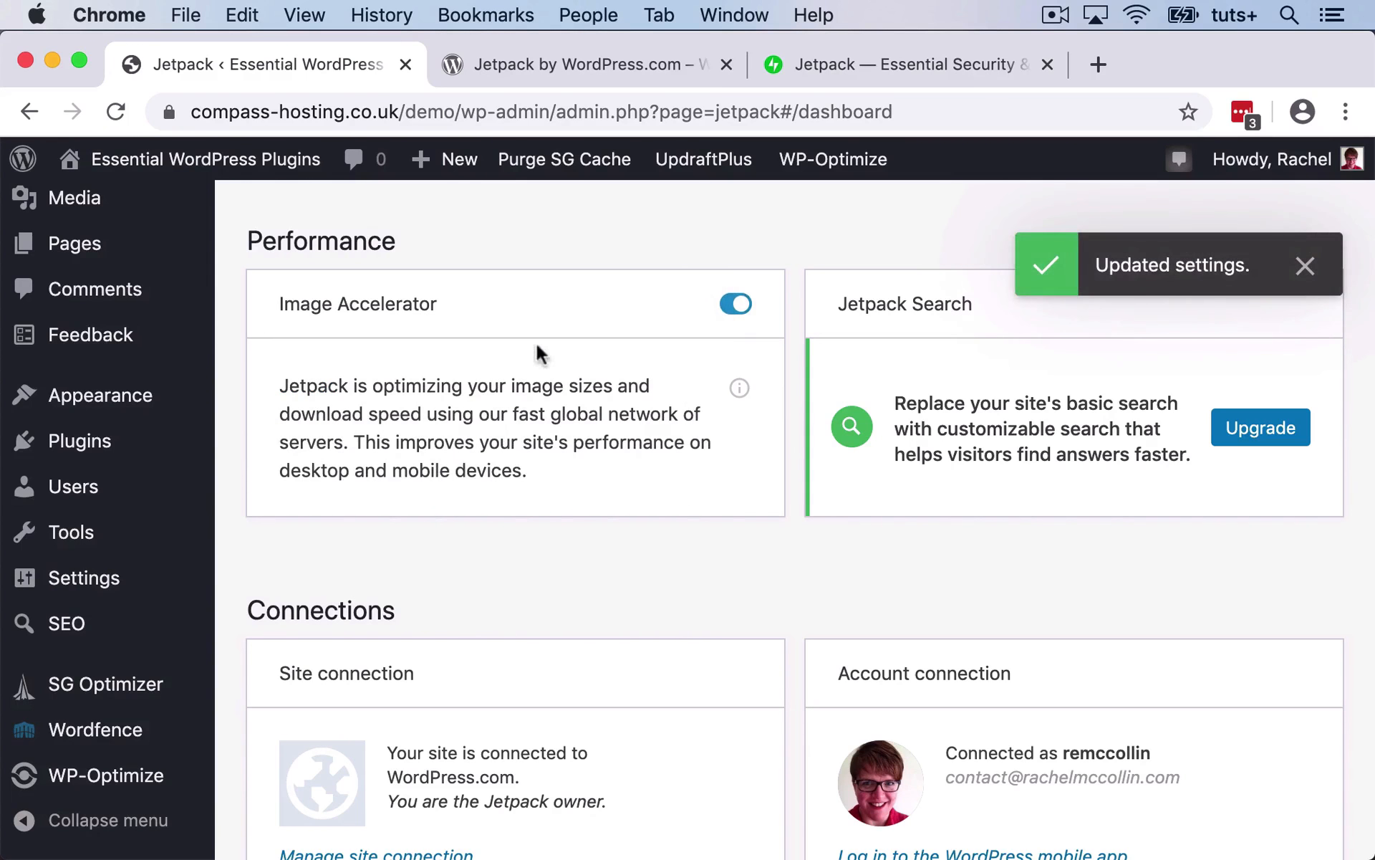
left_click(730, 309)
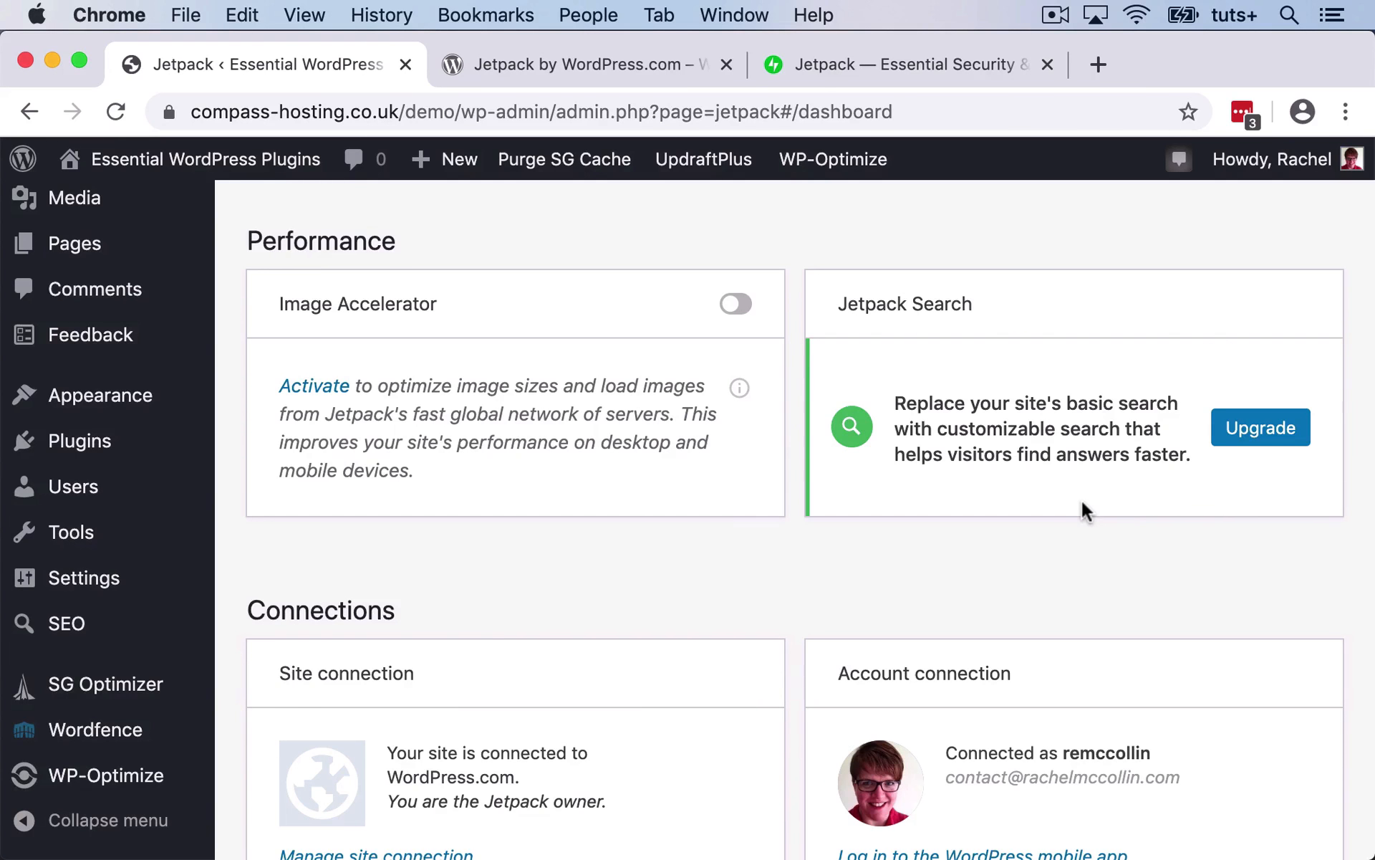
Step: Look over the remaining sections of the Jetpack dashboard down to the footer and return to Site Stats
scroll(1081, 497, "down", 10)
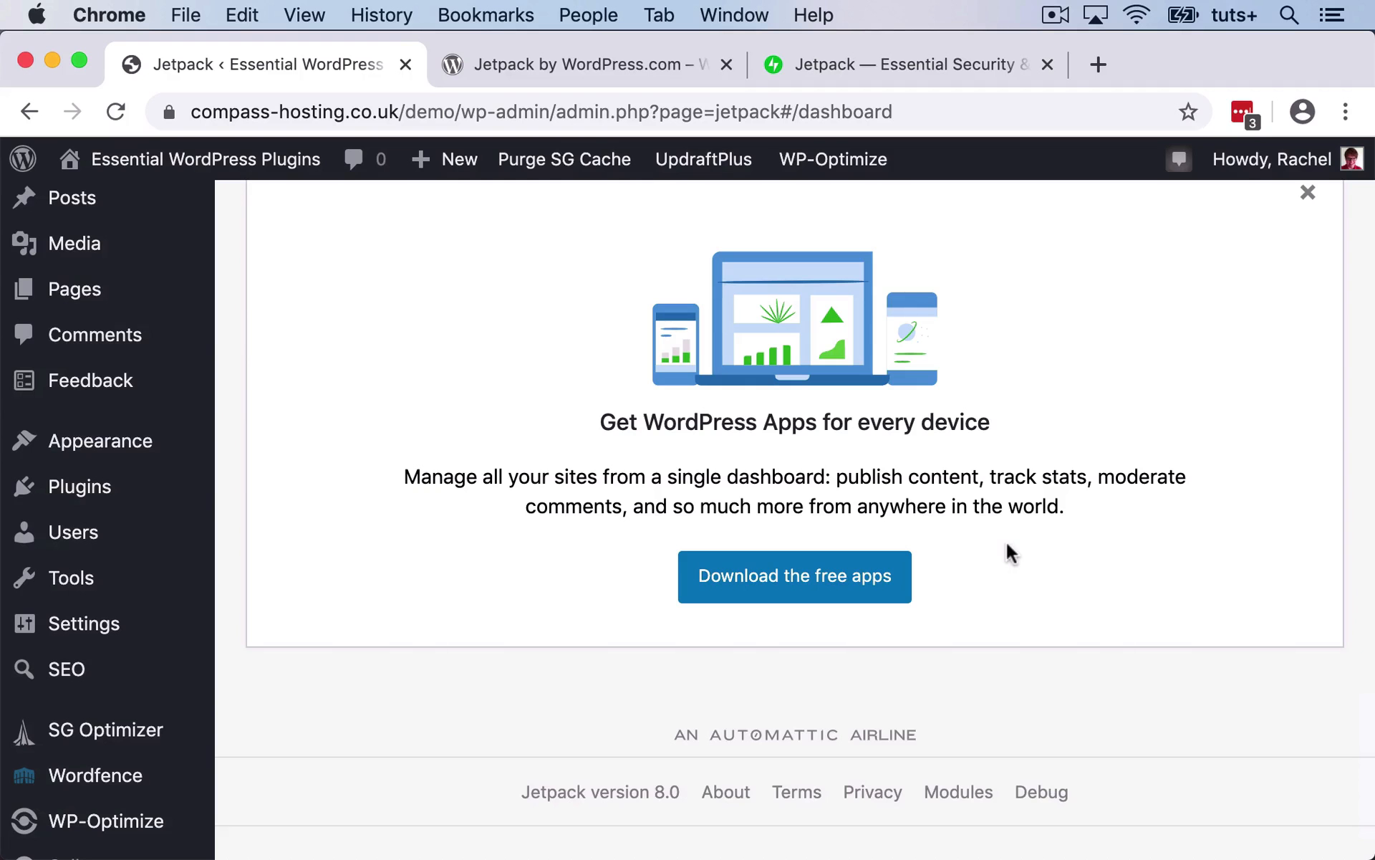
scroll(1008, 545, "up", 15)
scroll(1006, 539, "up", 10)
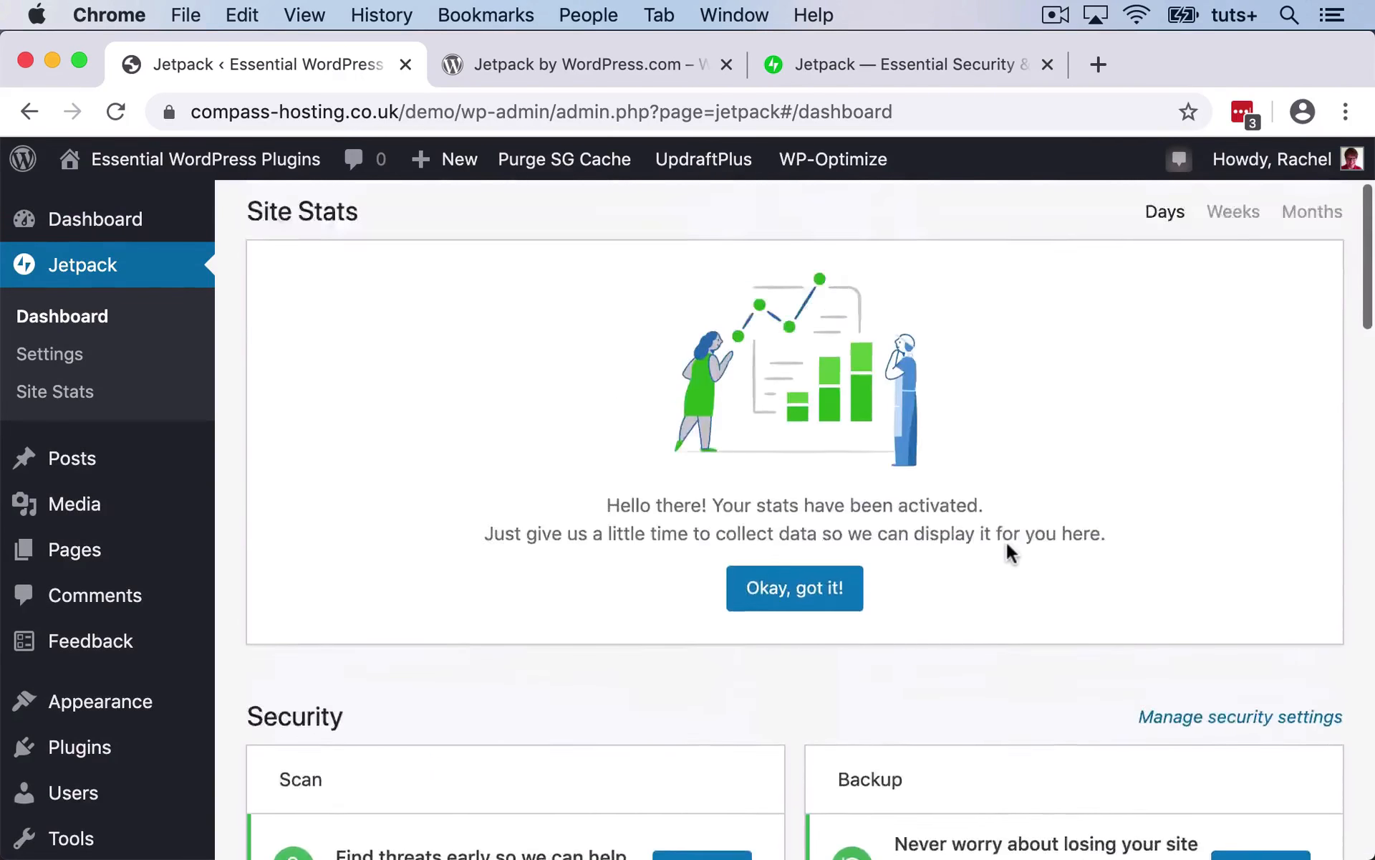
Step: Look over the My Plan page and the available Jetpack plans, including the Jetpack Backup options
left_click(458, 341)
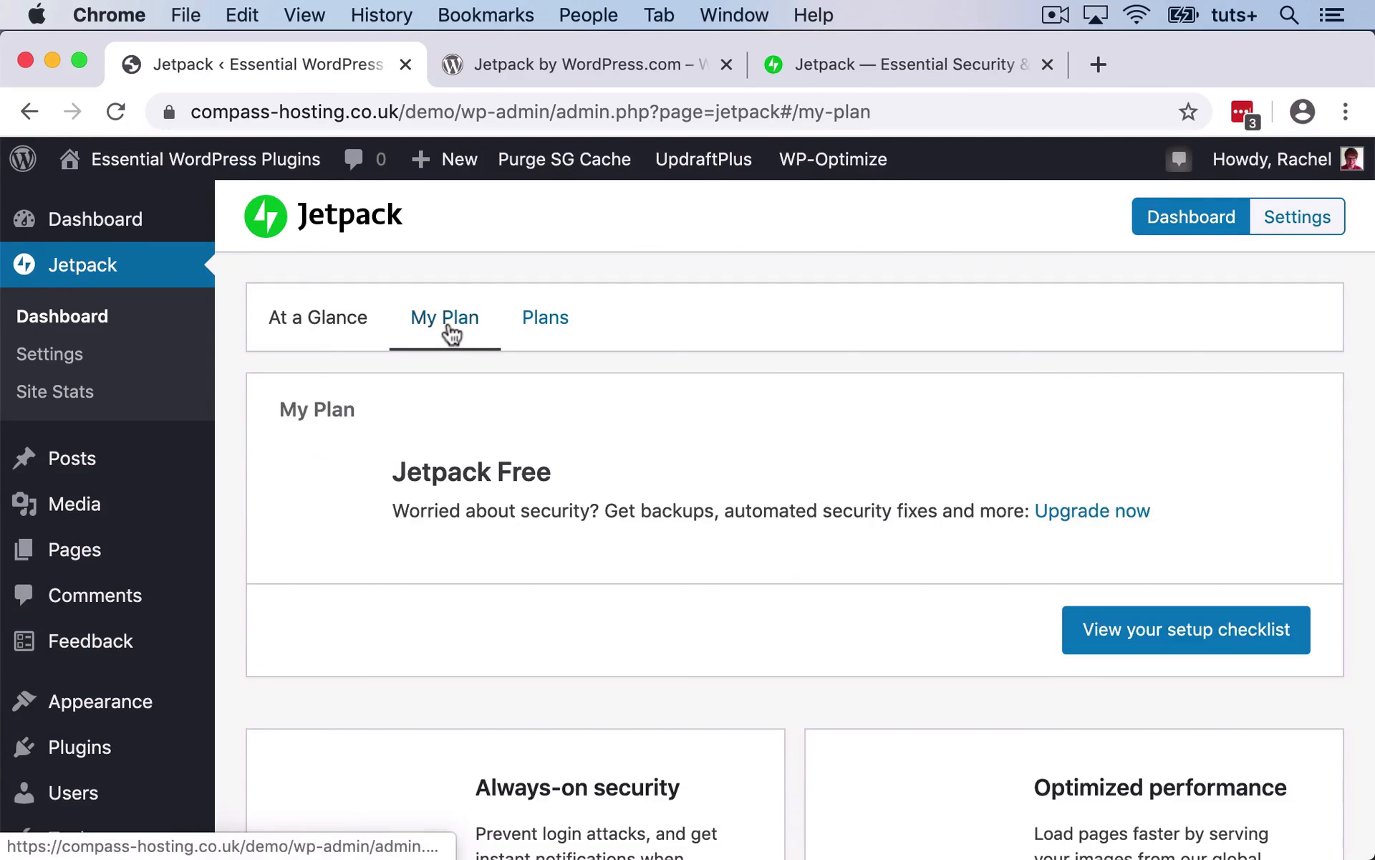
scroll(715, 414, "down", 3)
scroll(716, 419, "down", 5)
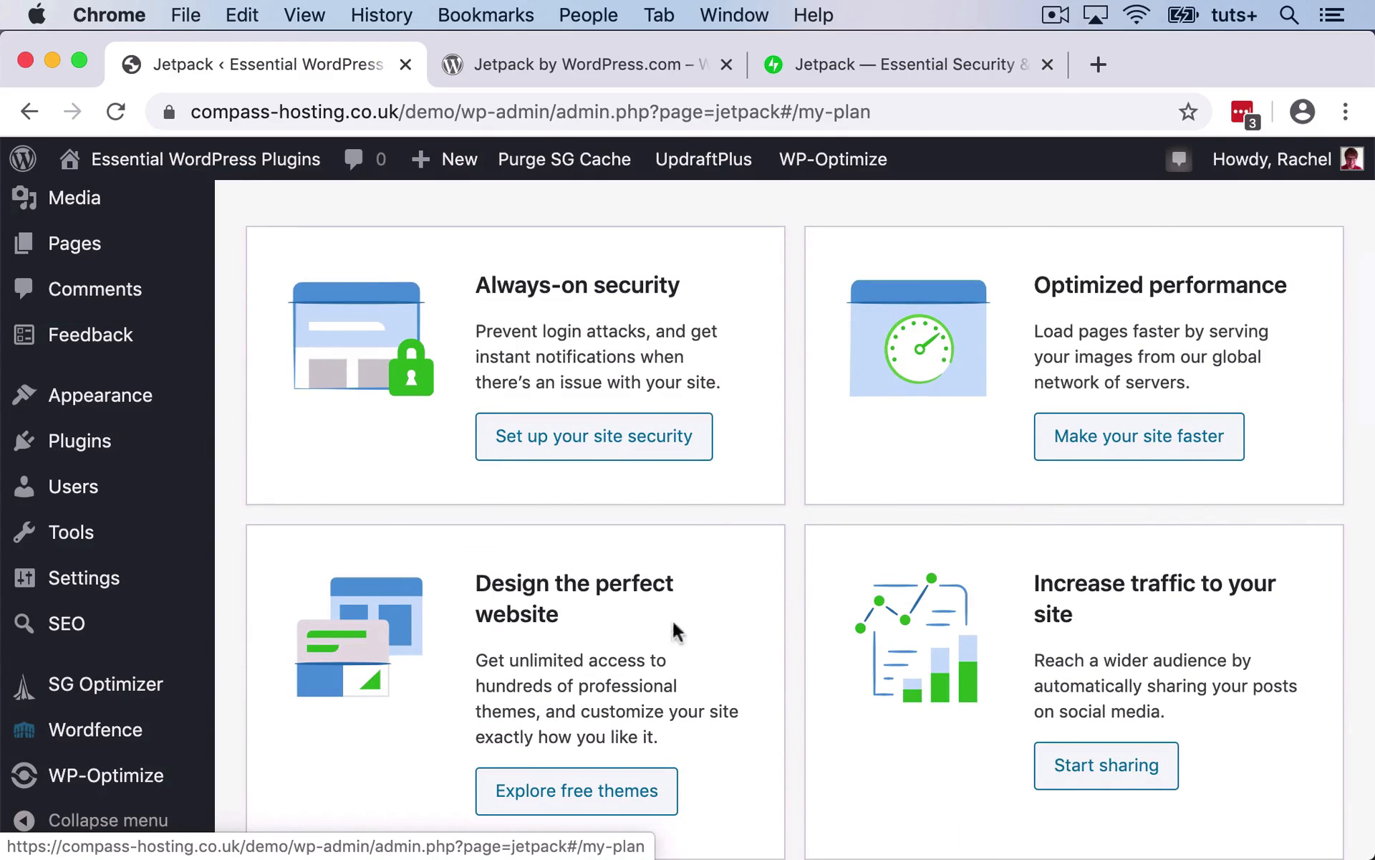
scroll(805, 614, "up", 8)
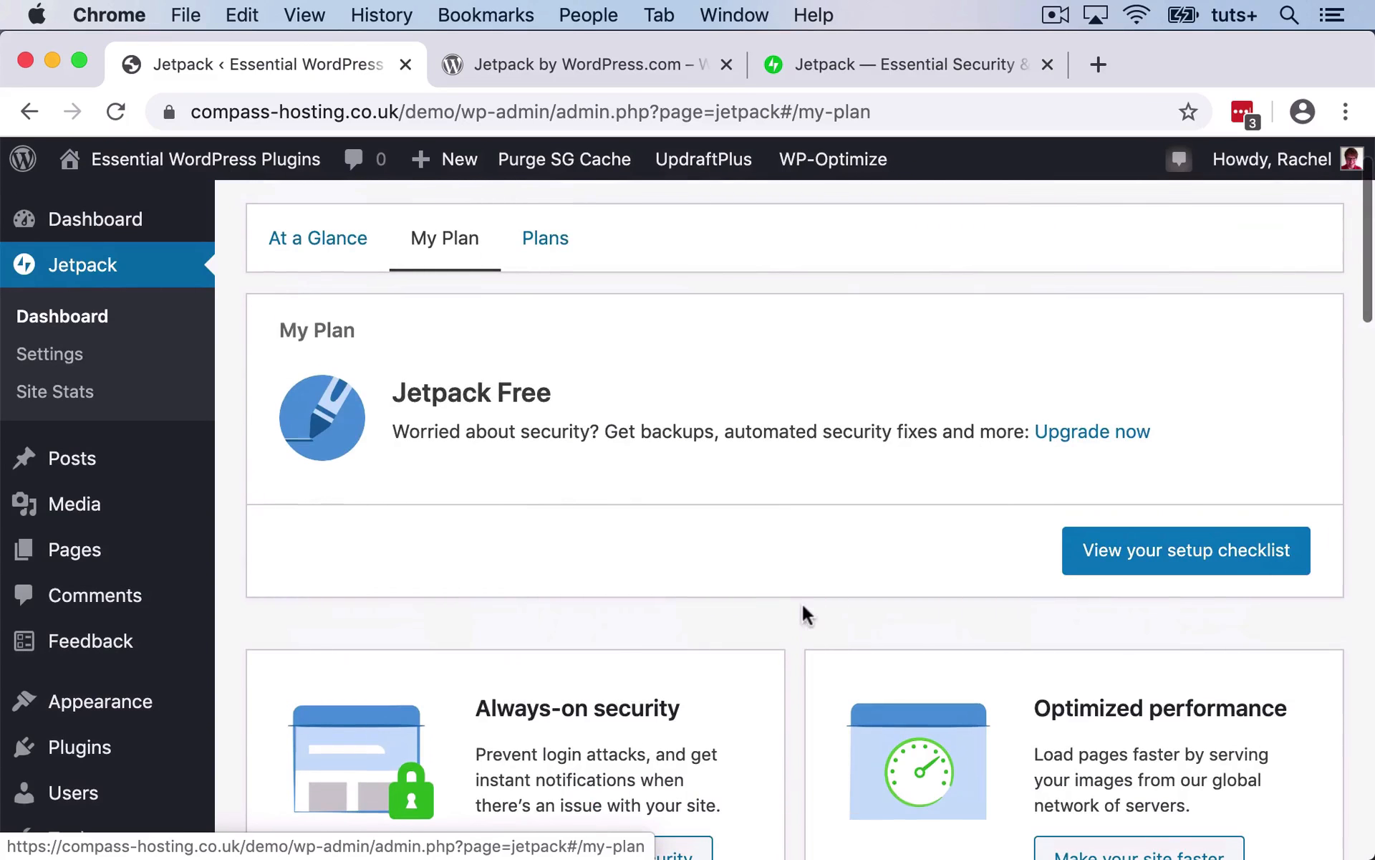
left_click(547, 239)
scroll(1193, 442, "down", 10)
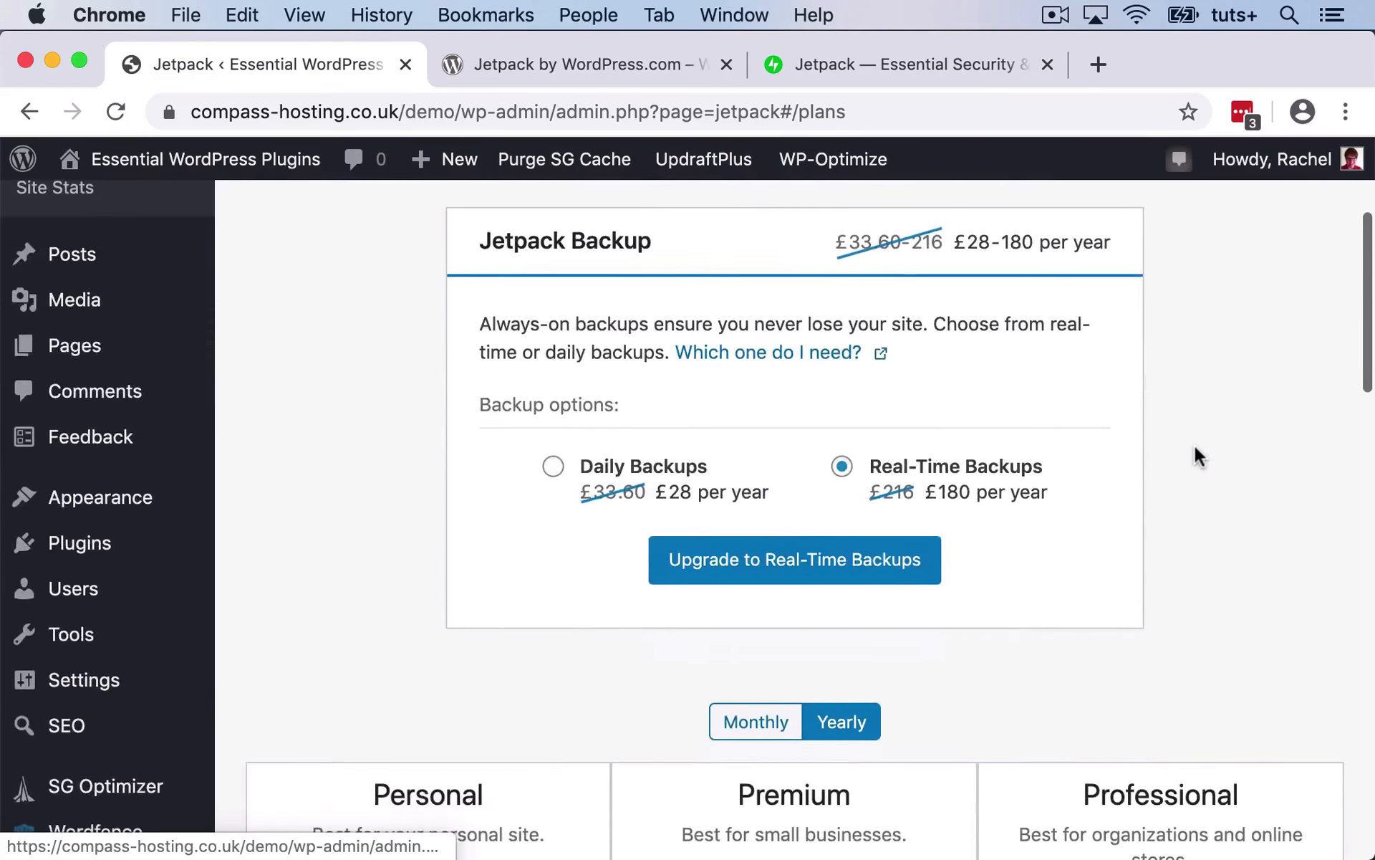
scroll(1193, 441, "up", 8)
scroll(1194, 456, "up", 3)
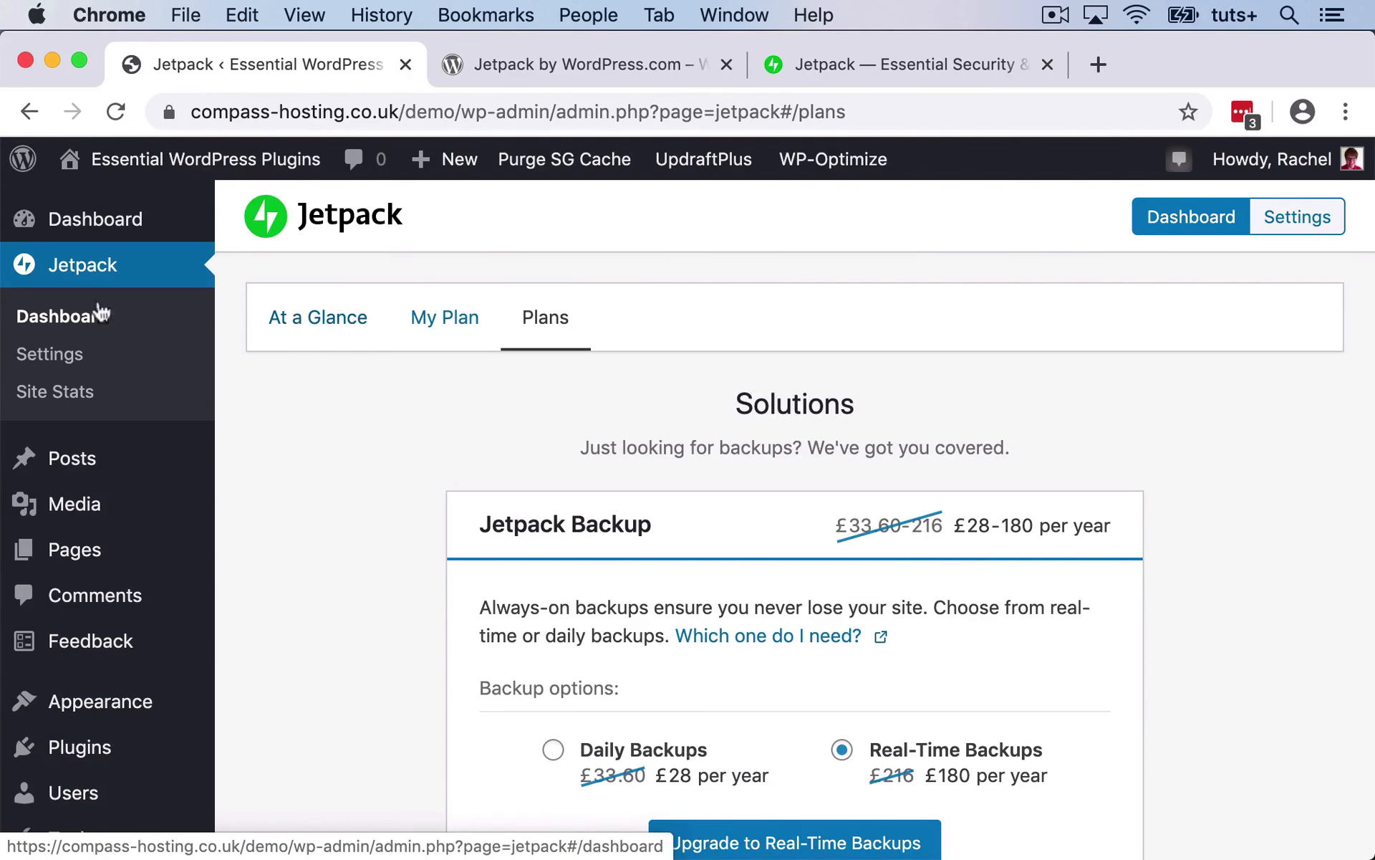
Step: Review Jetpack's Security settings, from downtime monitoring and plugin auto-updates to brute force protection and WordPress.com login
left_click(50, 357)
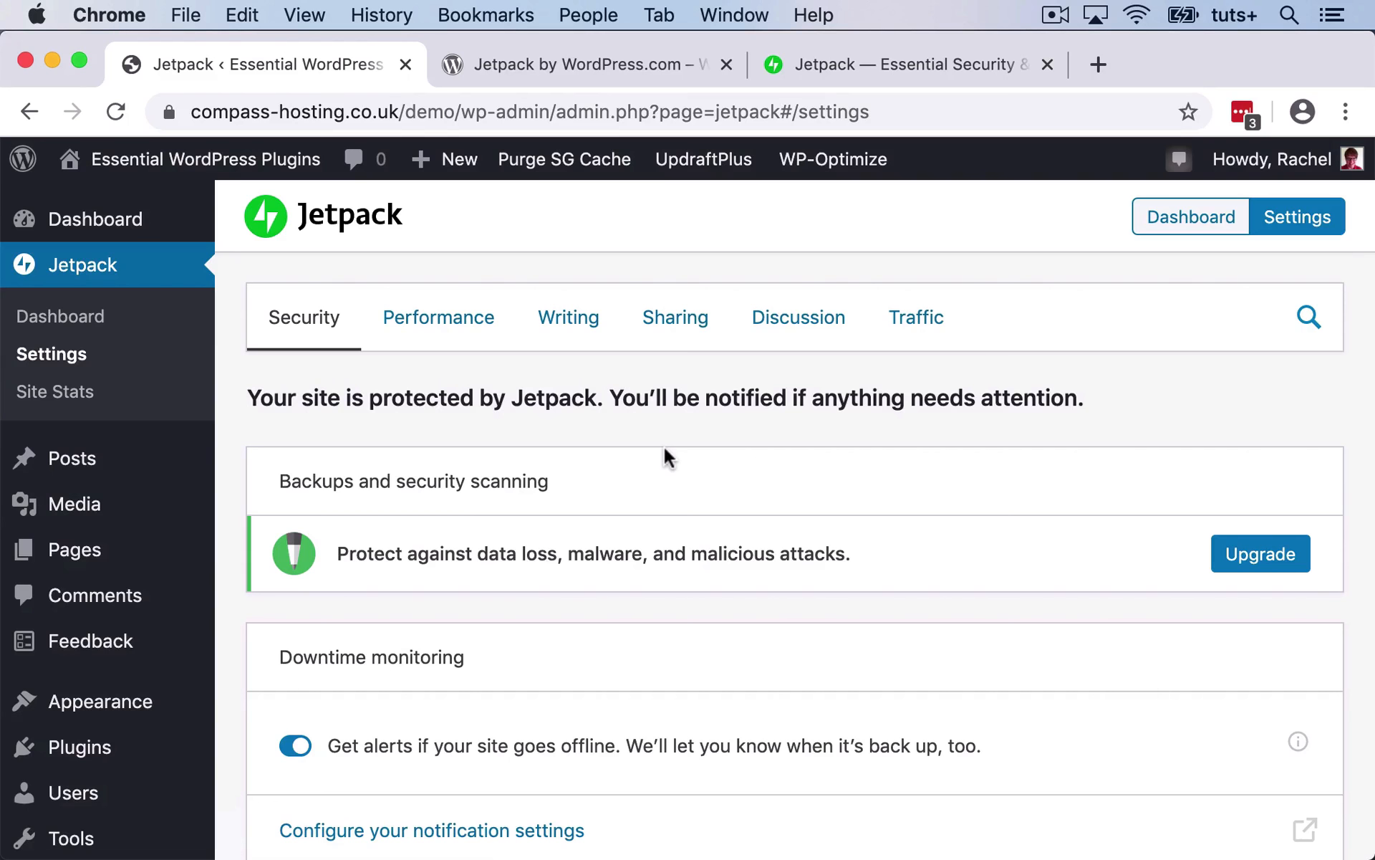
scroll(664, 444, "down", 5)
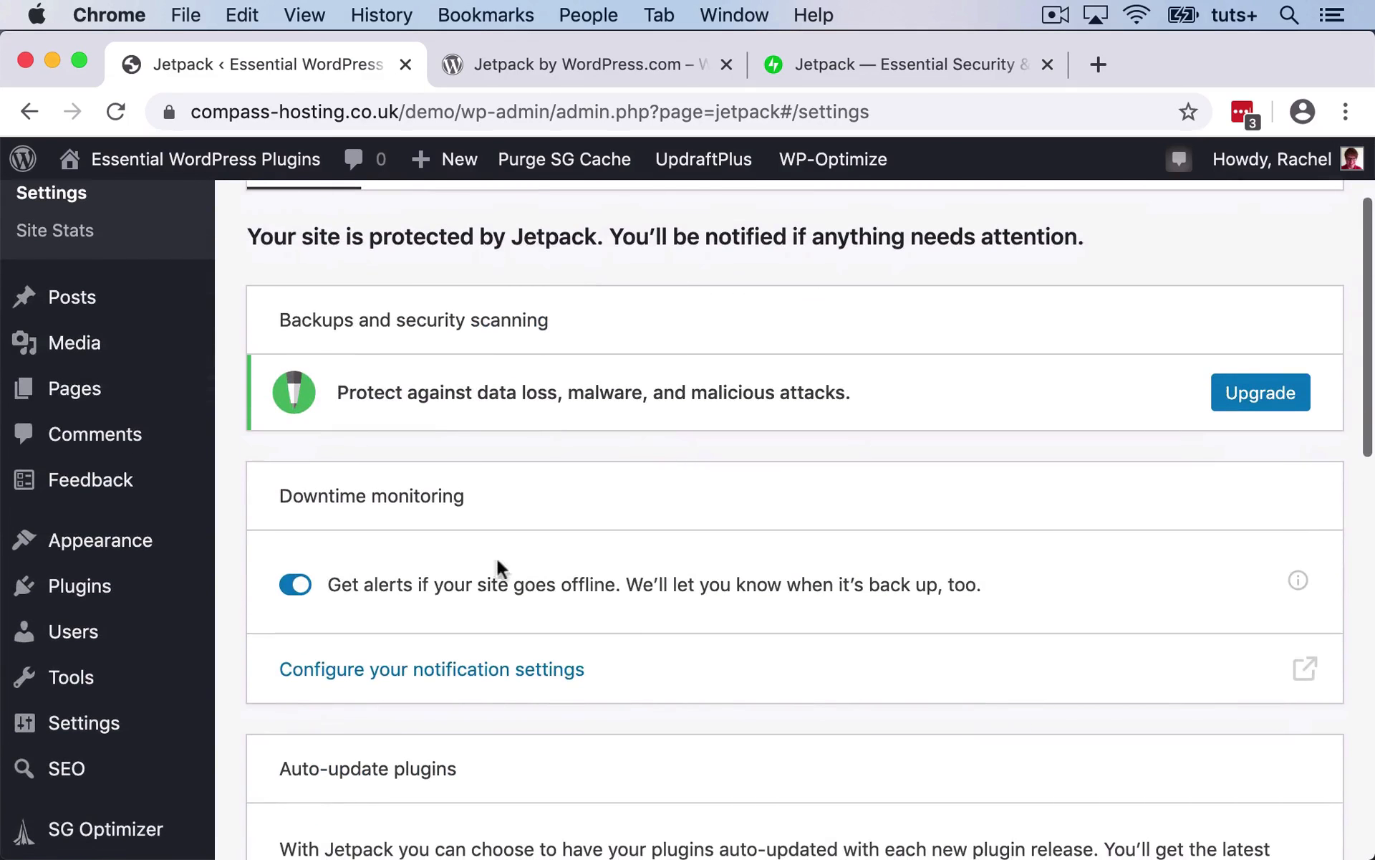
scroll(726, 602, "down", 15)
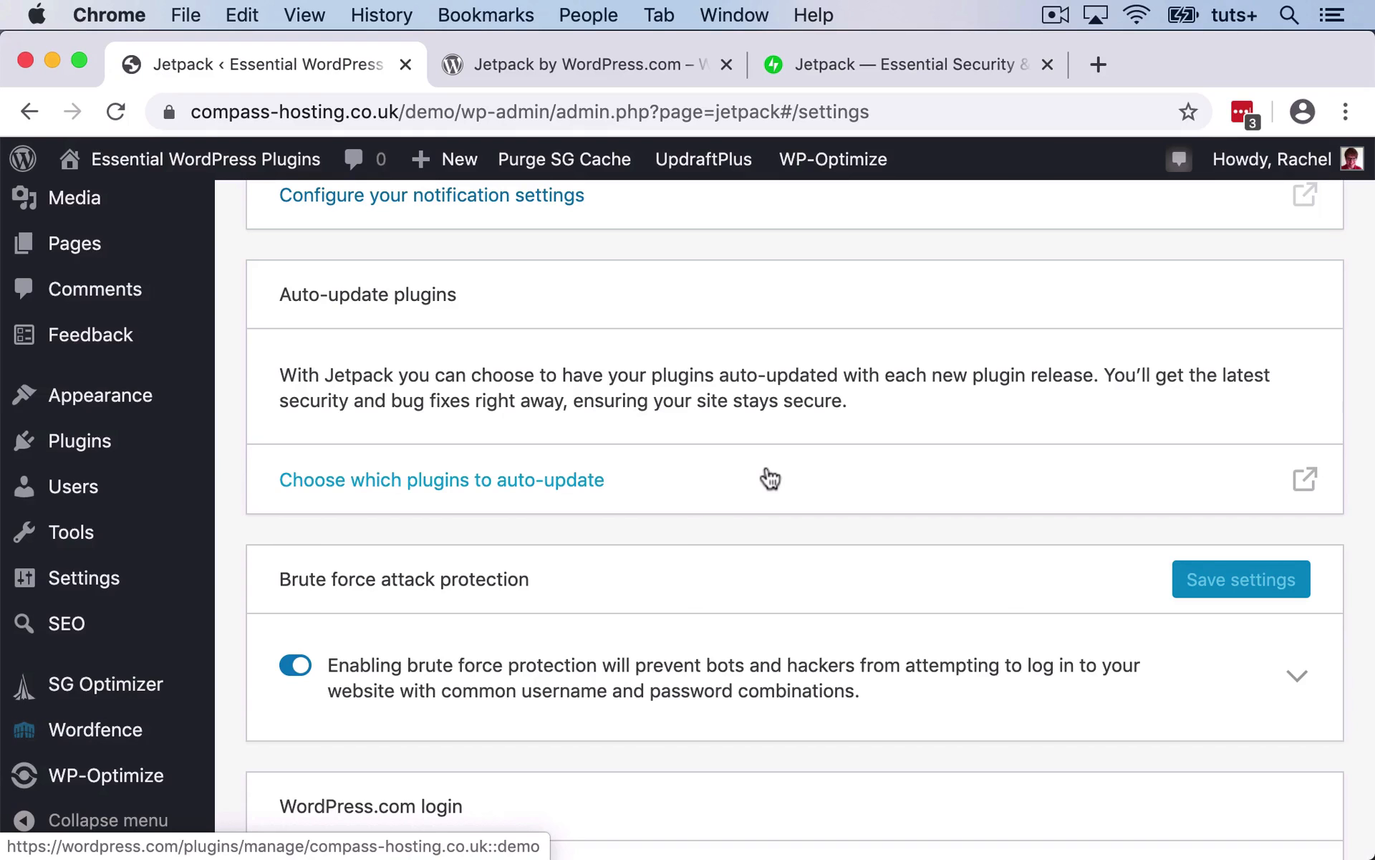
scroll(770, 479, "down", 5)
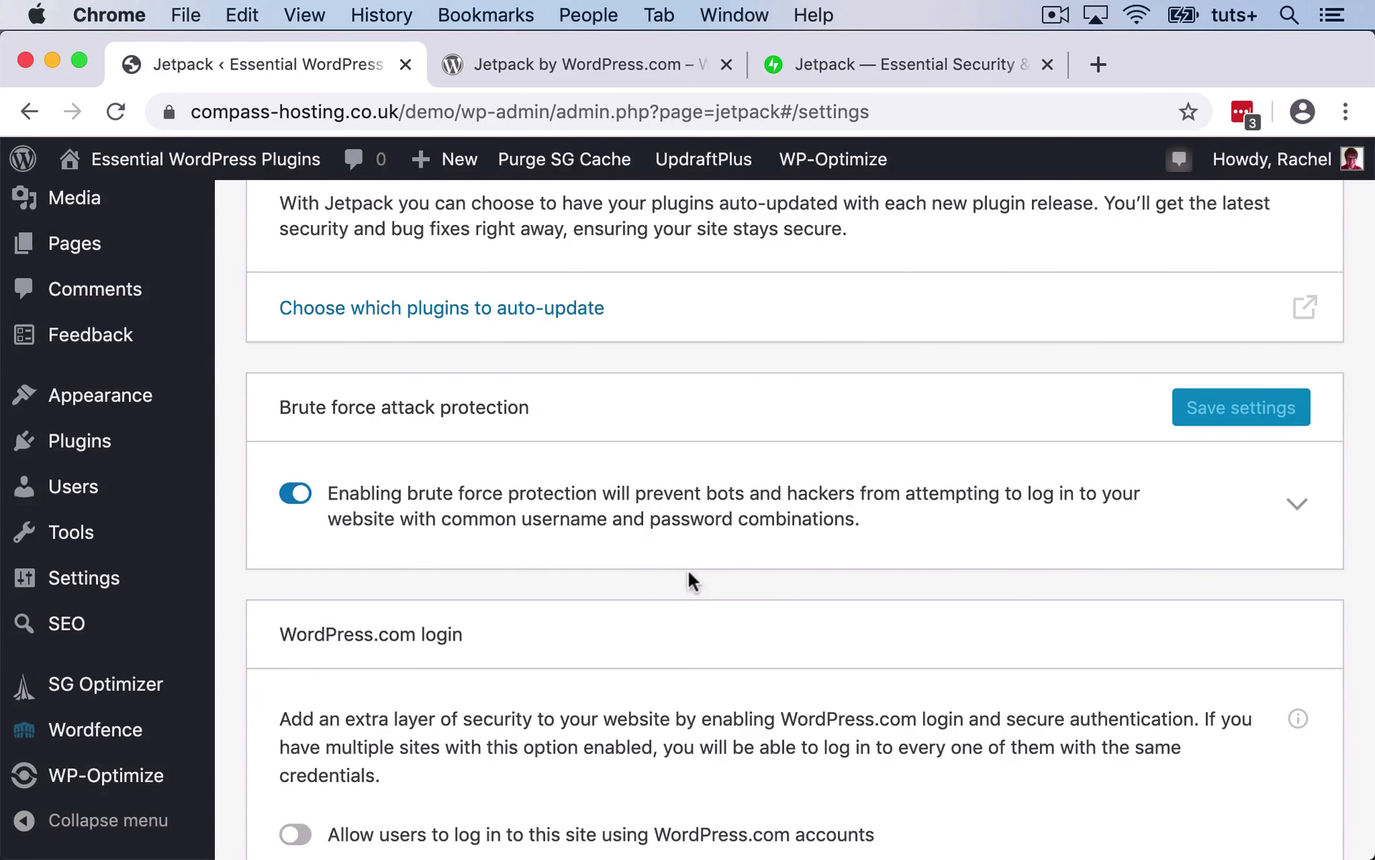
scroll(368, 506, "down", 9)
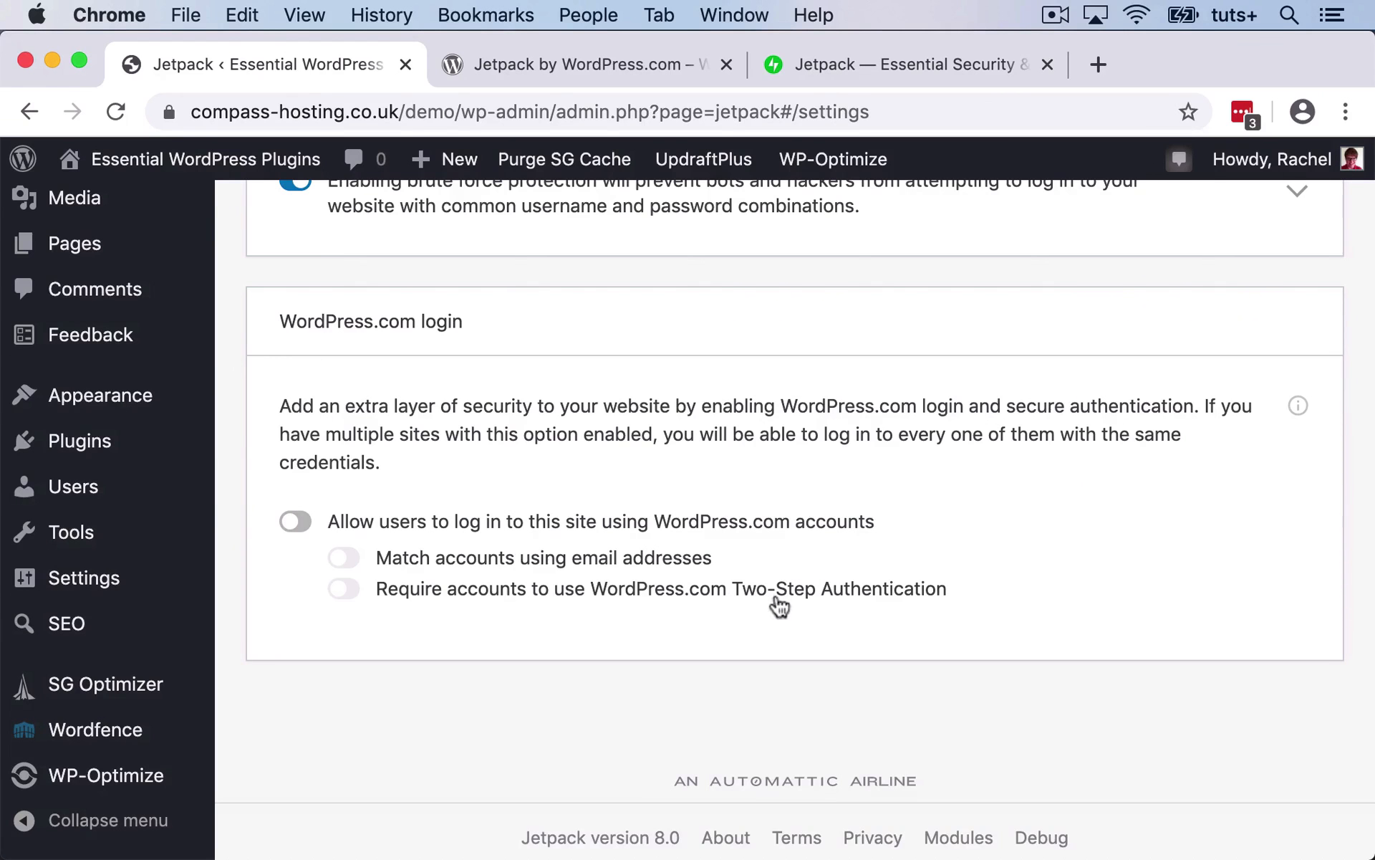
scroll(836, 596, "up", 15)
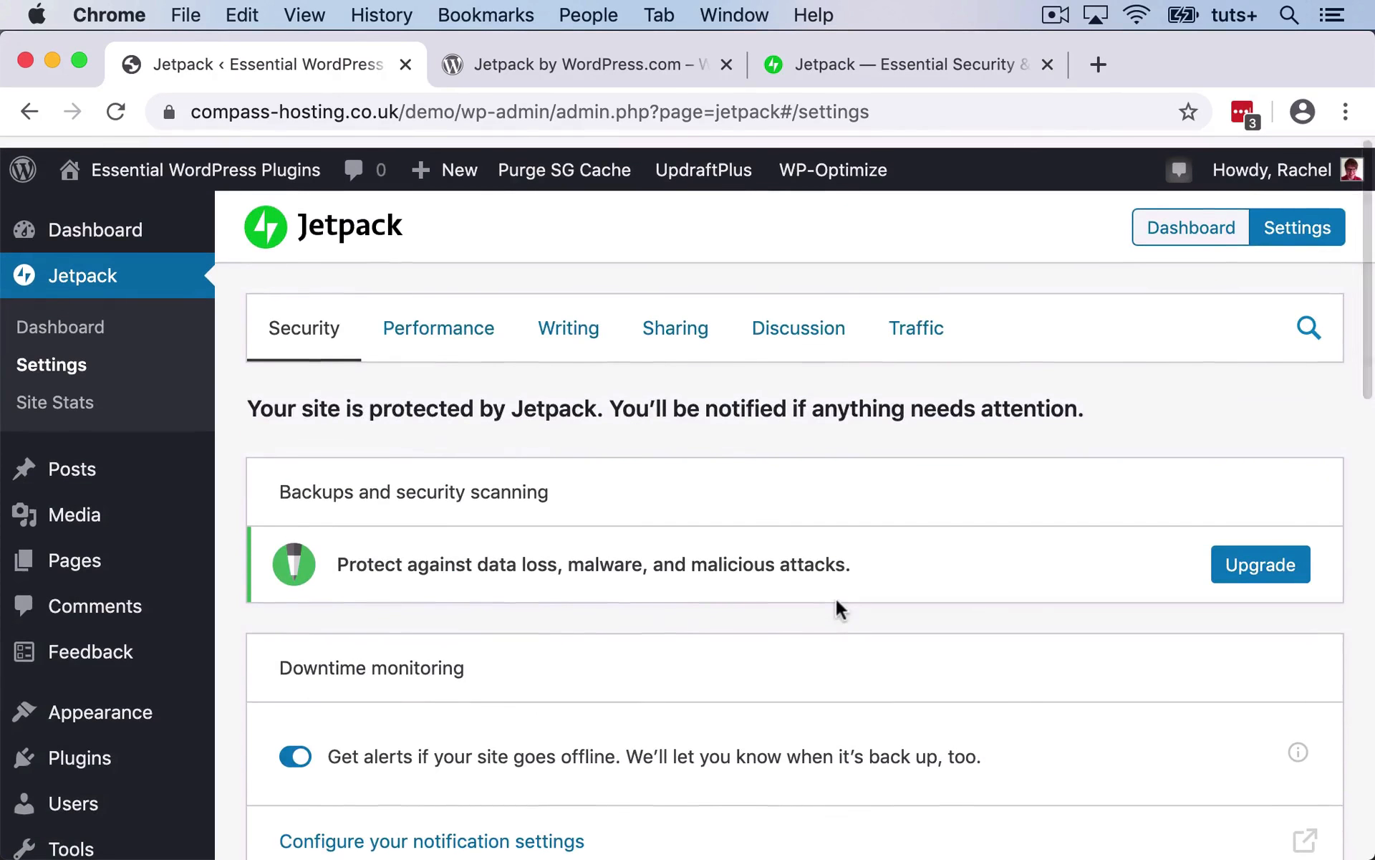
Step: Review Jetpack's Performance settings, covering the site accelerator, lazy loading, media hosting and search
left_click(426, 320)
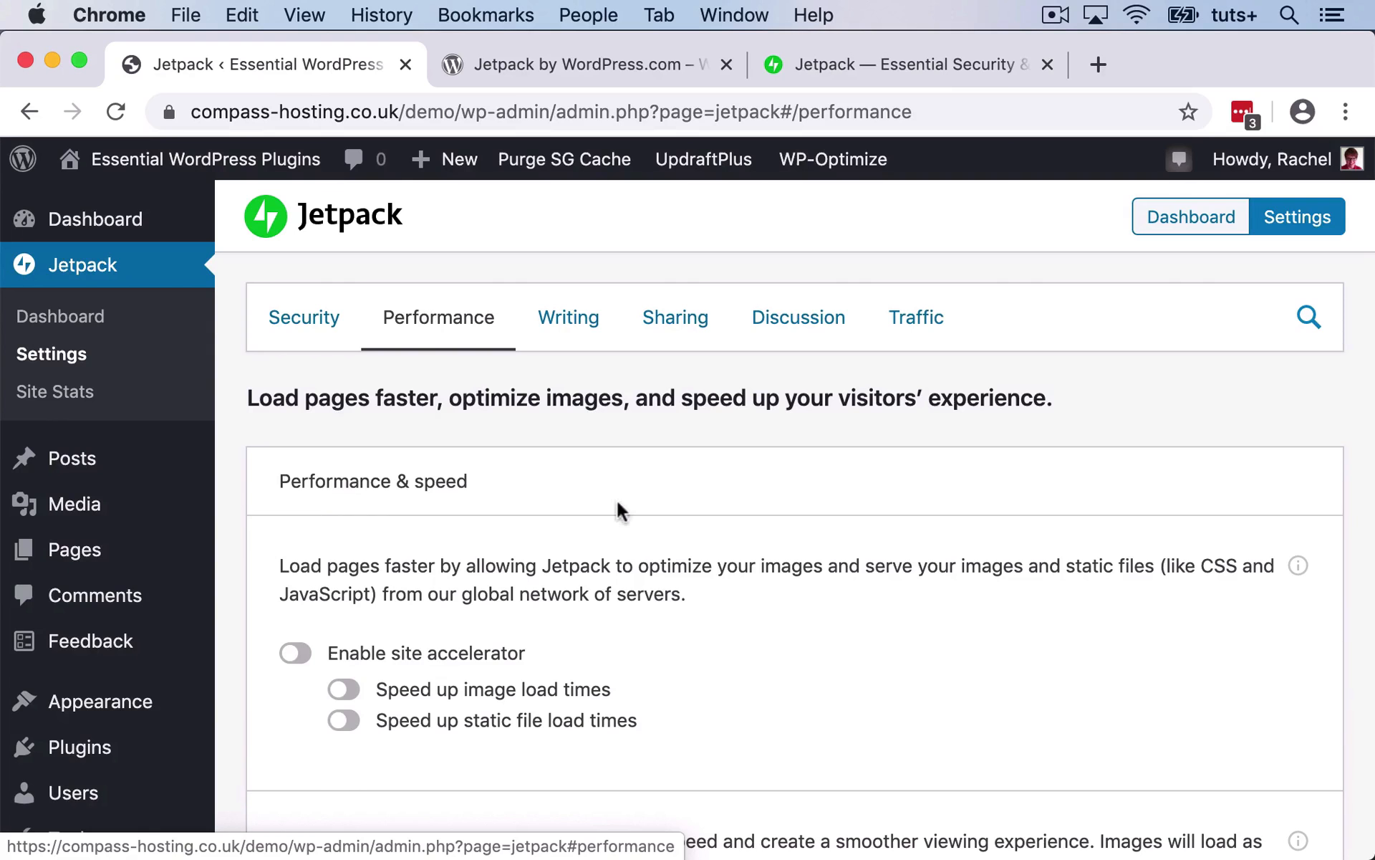
scroll(712, 590, "down", 2)
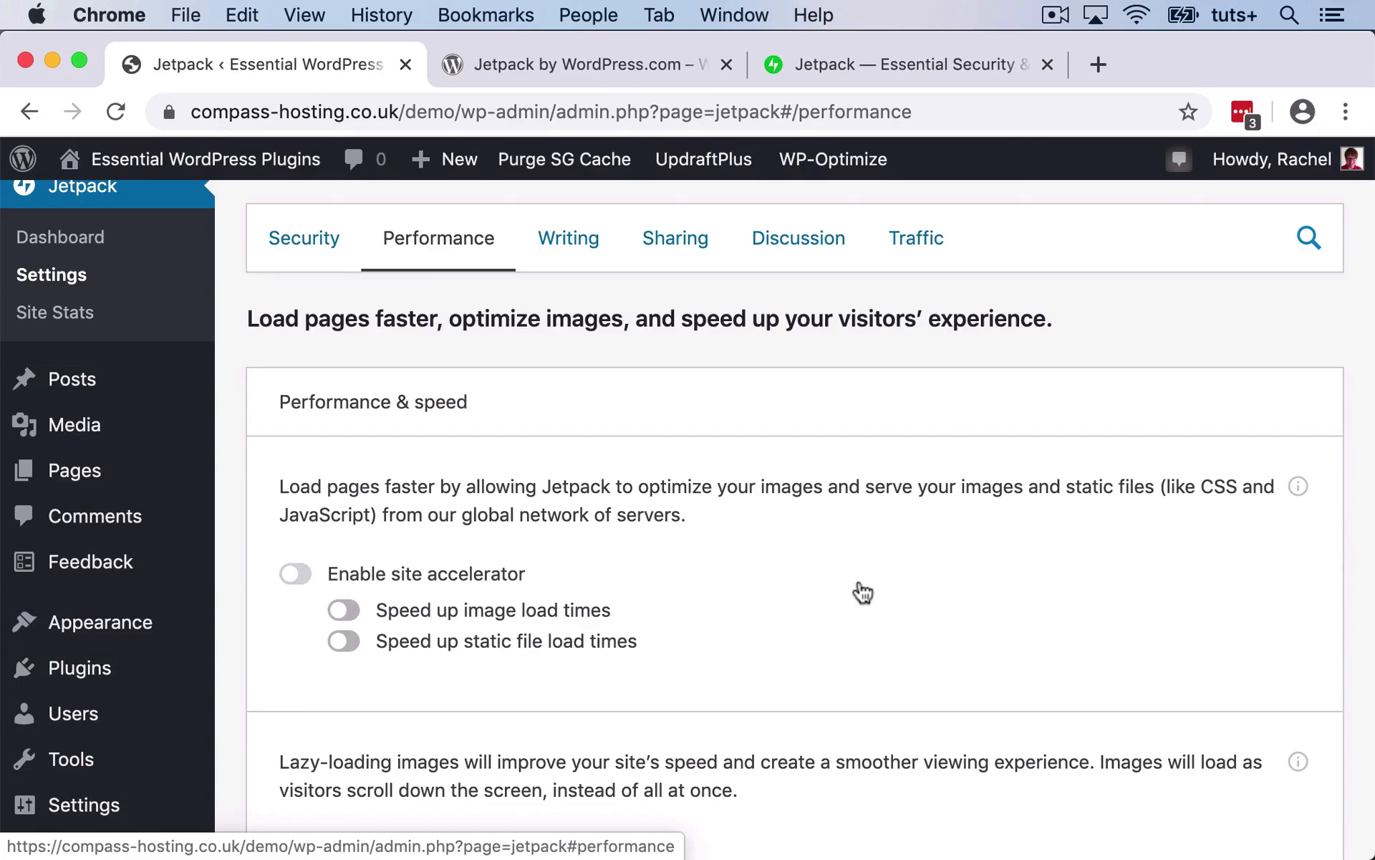
scroll(863, 592, "down", 3)
scroll(860, 589, "down", 2)
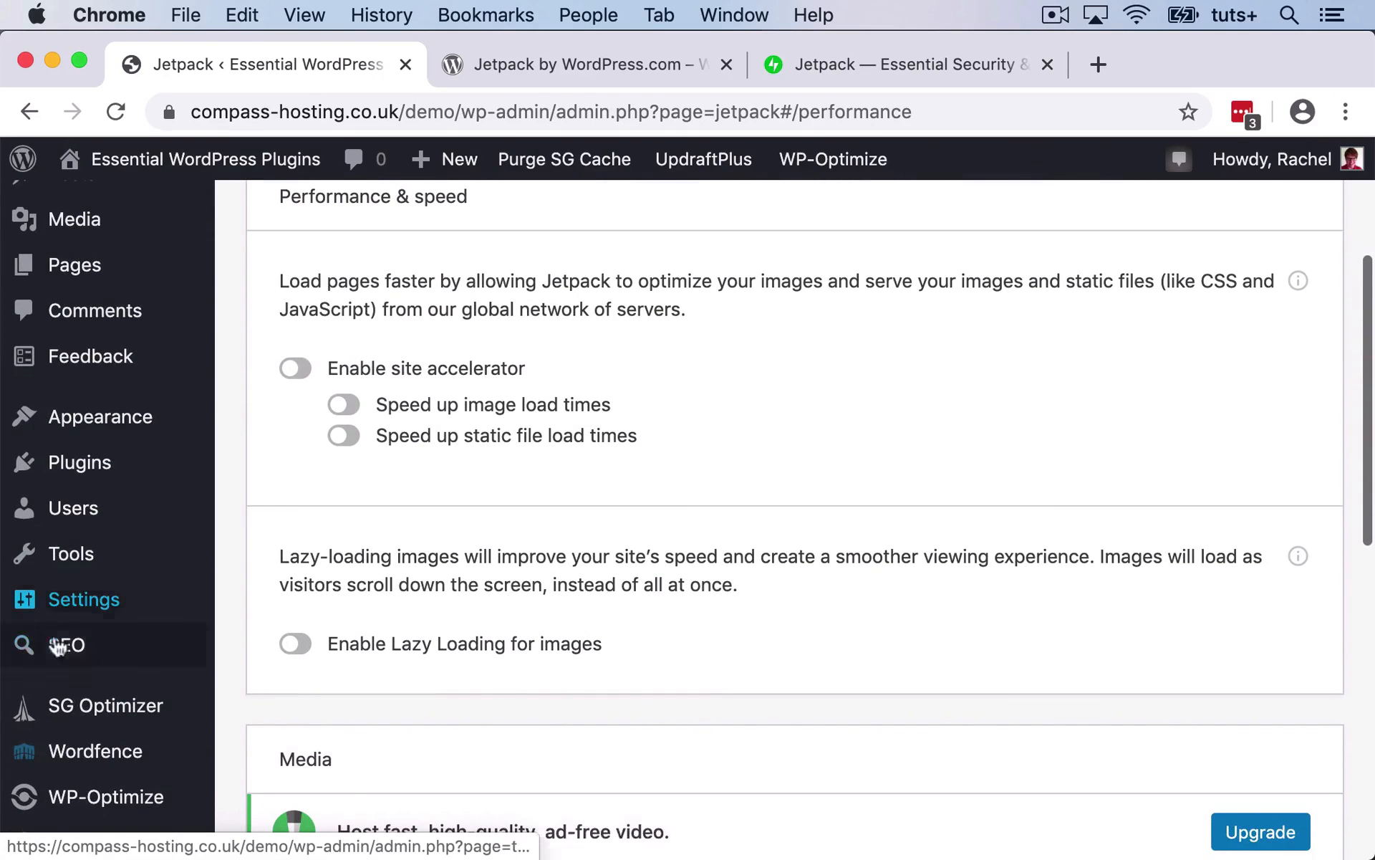
mouse_move(101, 810)
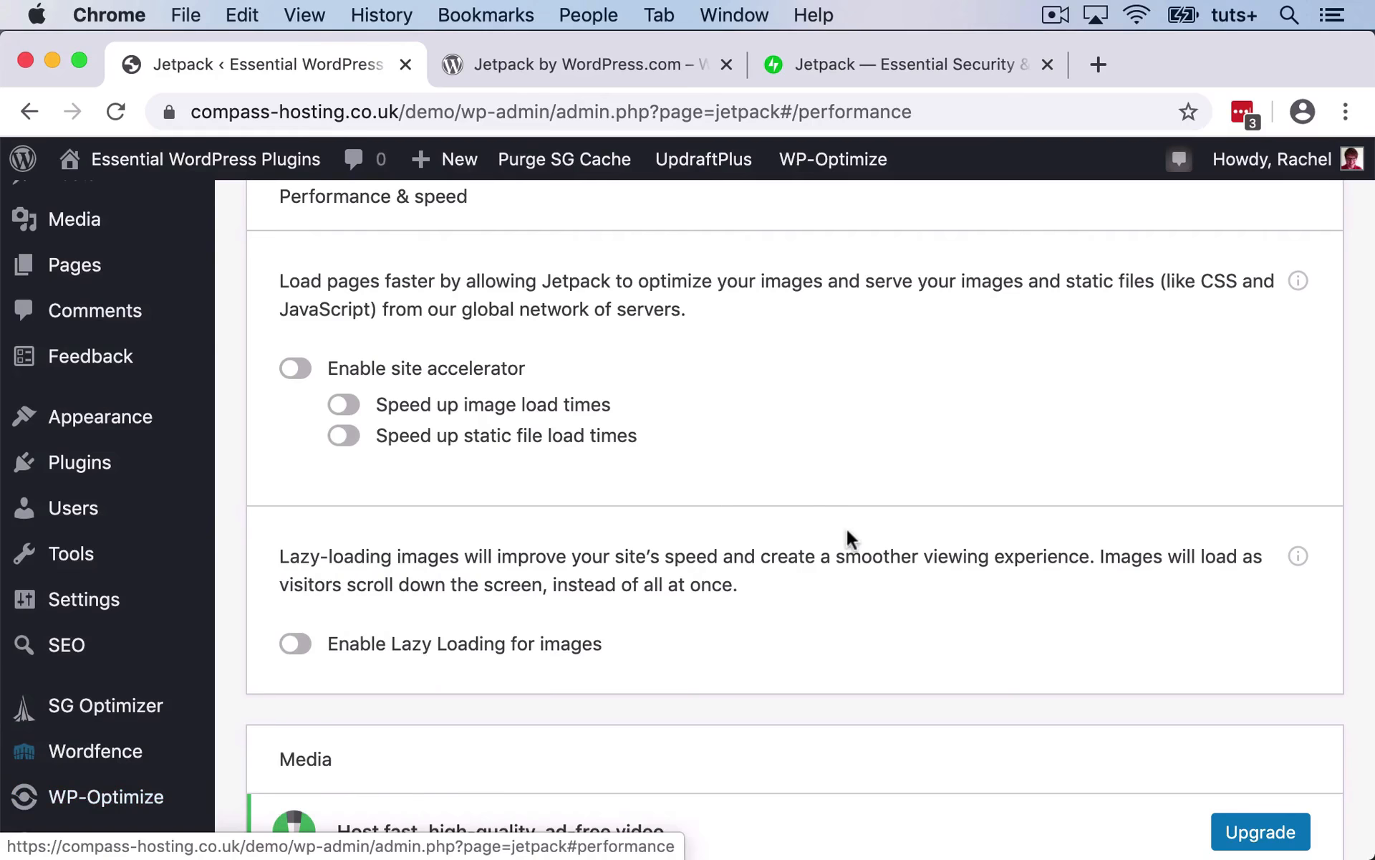
scroll(847, 538, "down", 3)
scroll(763, 484, "down", 3)
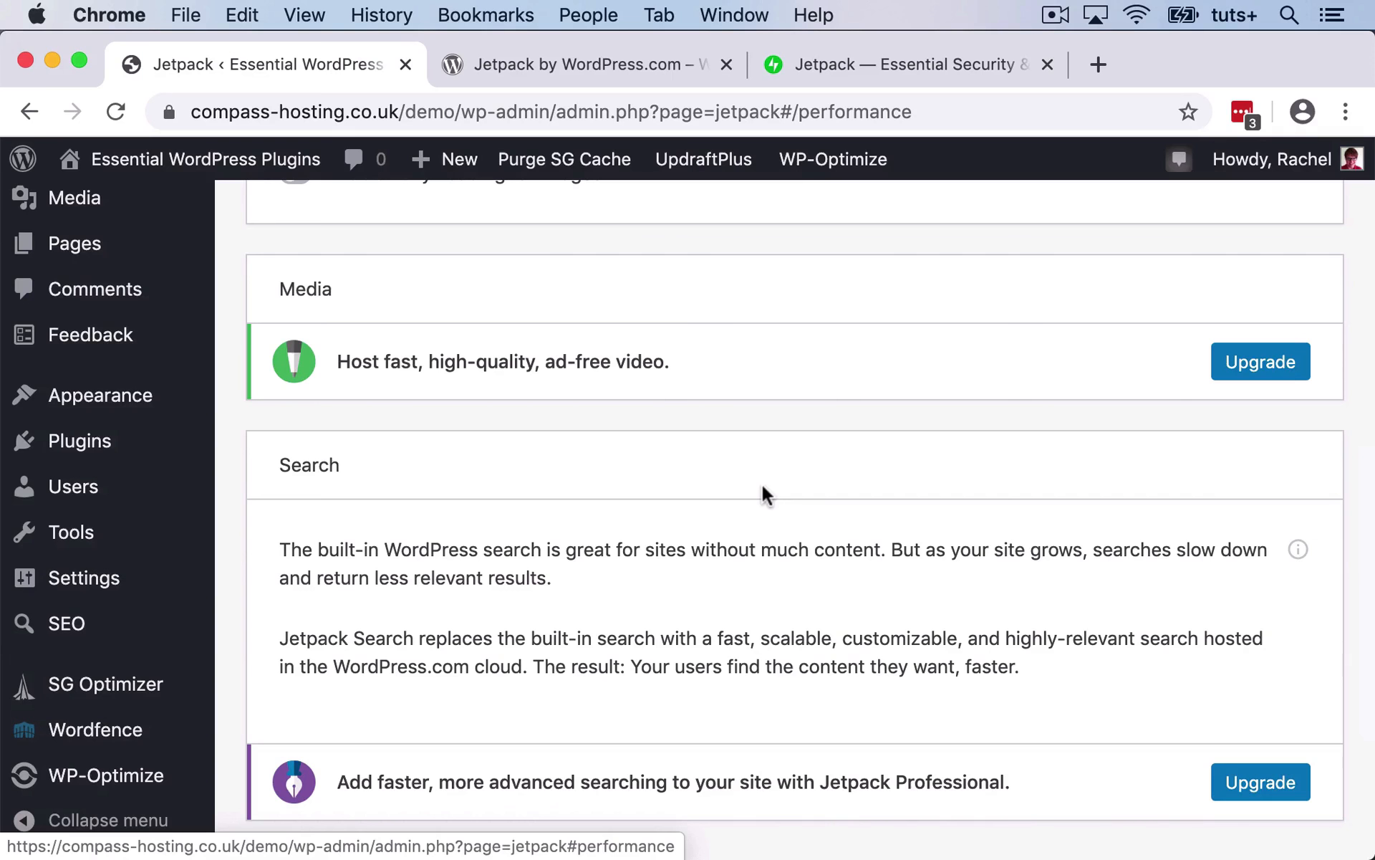
scroll(762, 494, "down", 4)
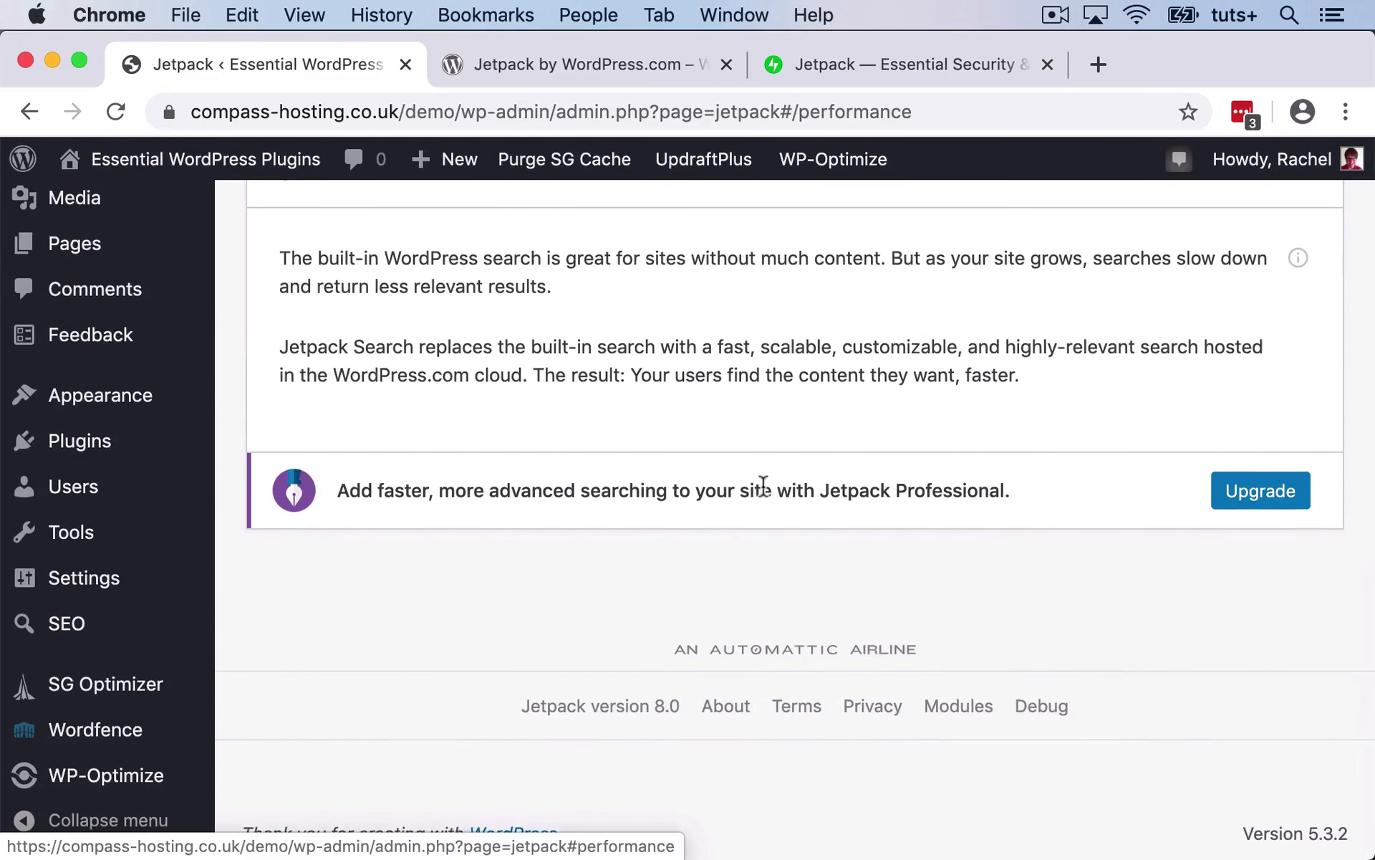
scroll(764, 487, "up", 12)
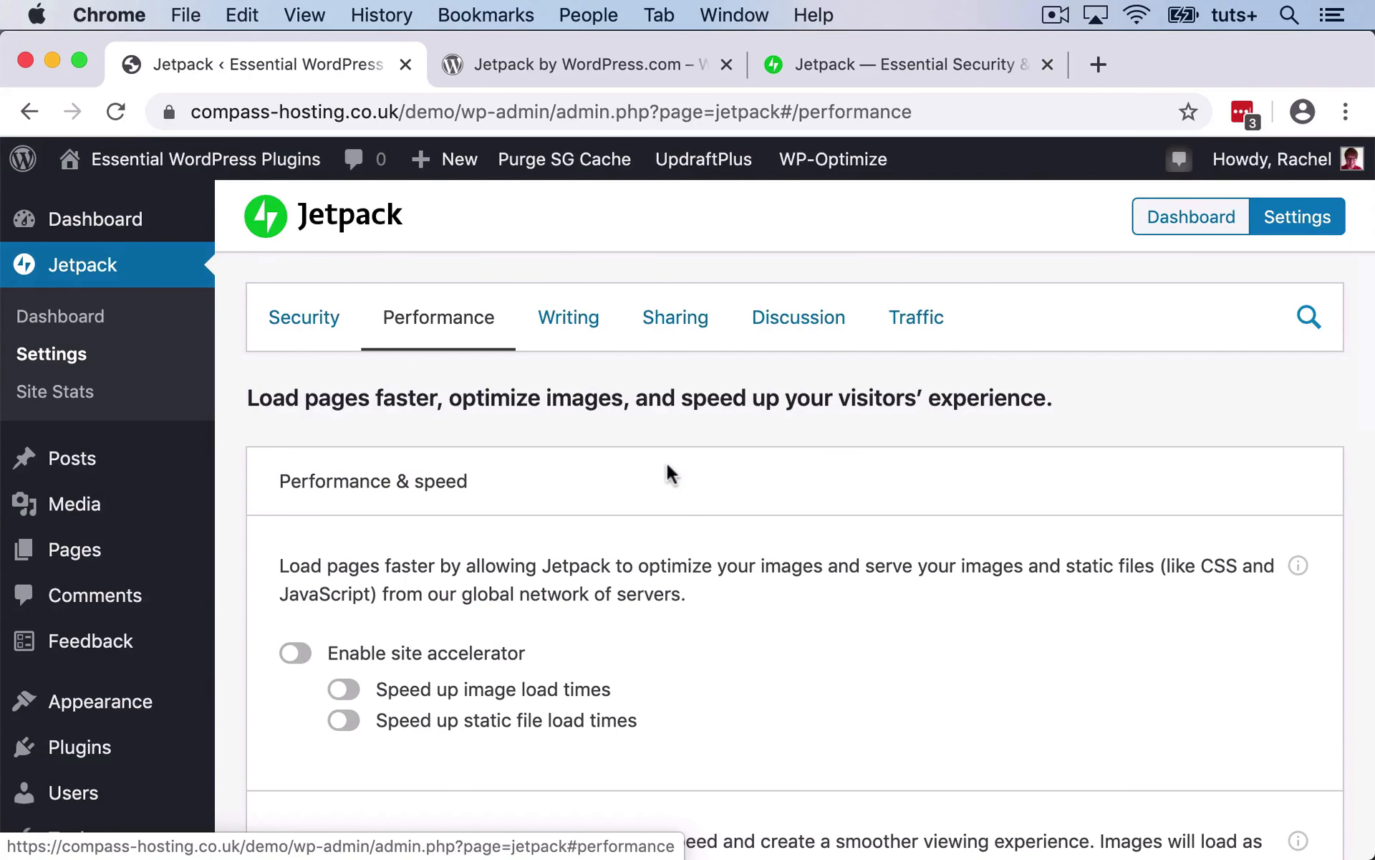
Step: In Jetpack's Writing settings, enable the full-screen carousel gallery for images and choose Black as its color scheme
left_click(556, 316)
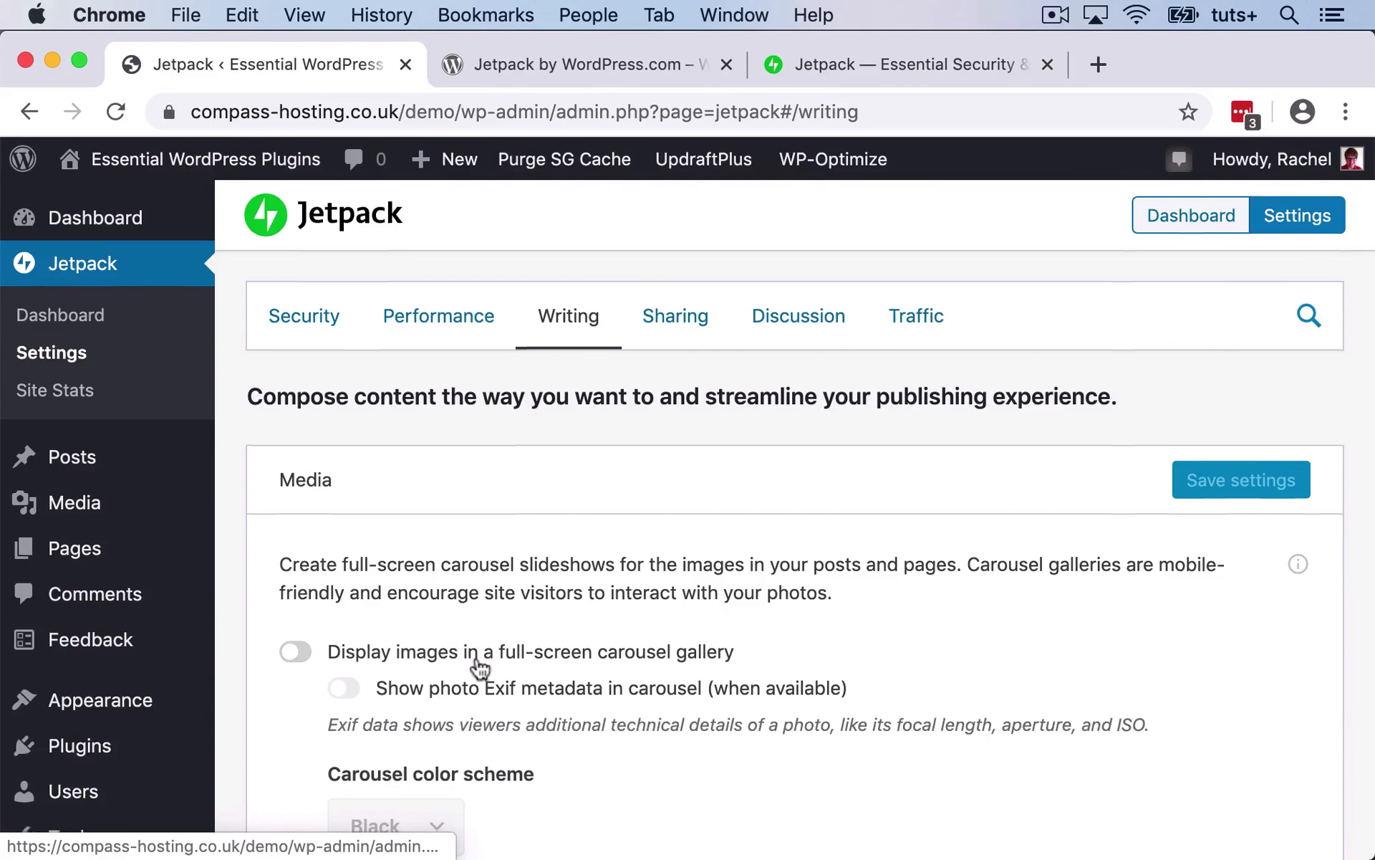
scroll(475, 659, "down", 3)
scroll(475, 659, "down", 3)
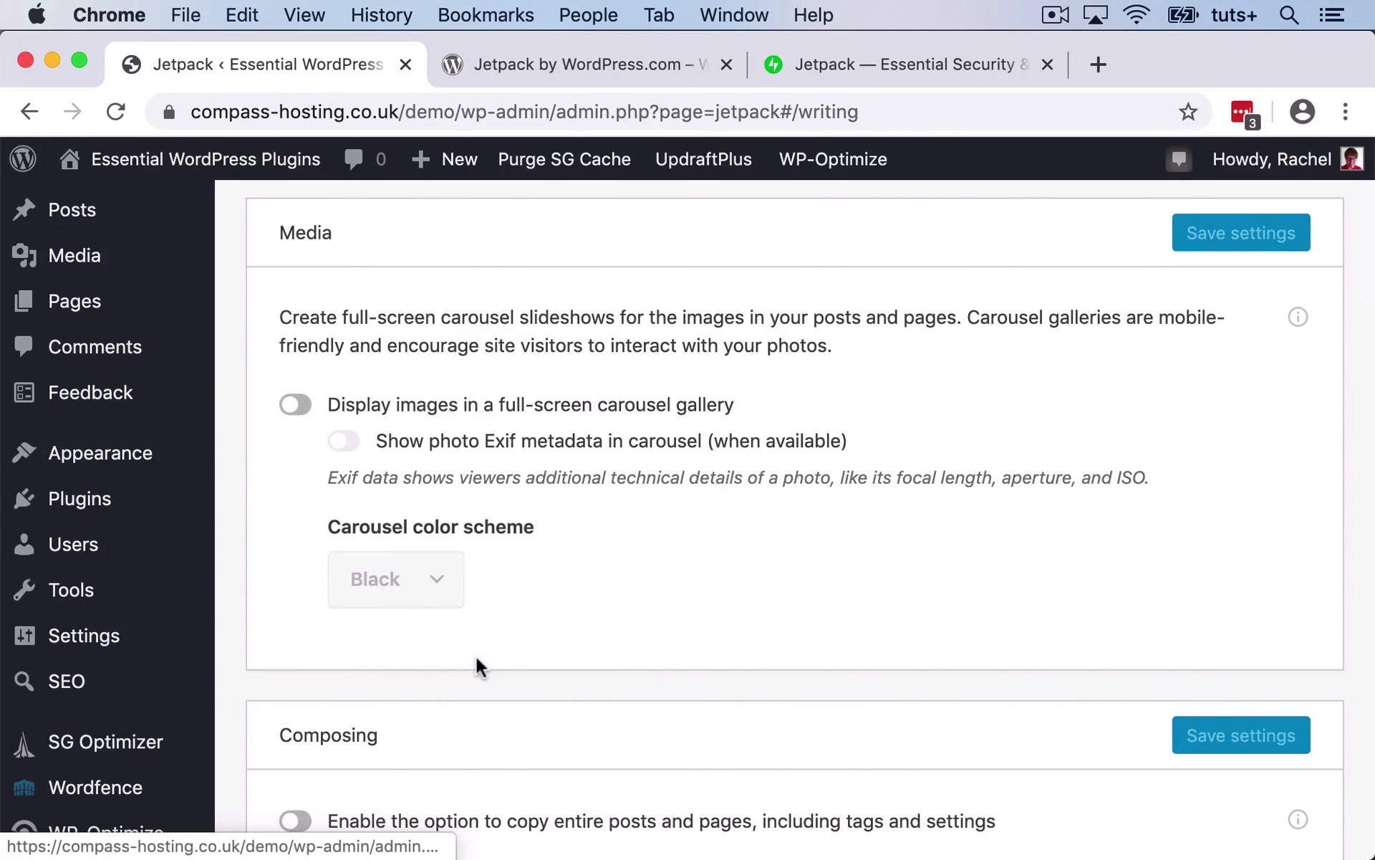
left_click(299, 406)
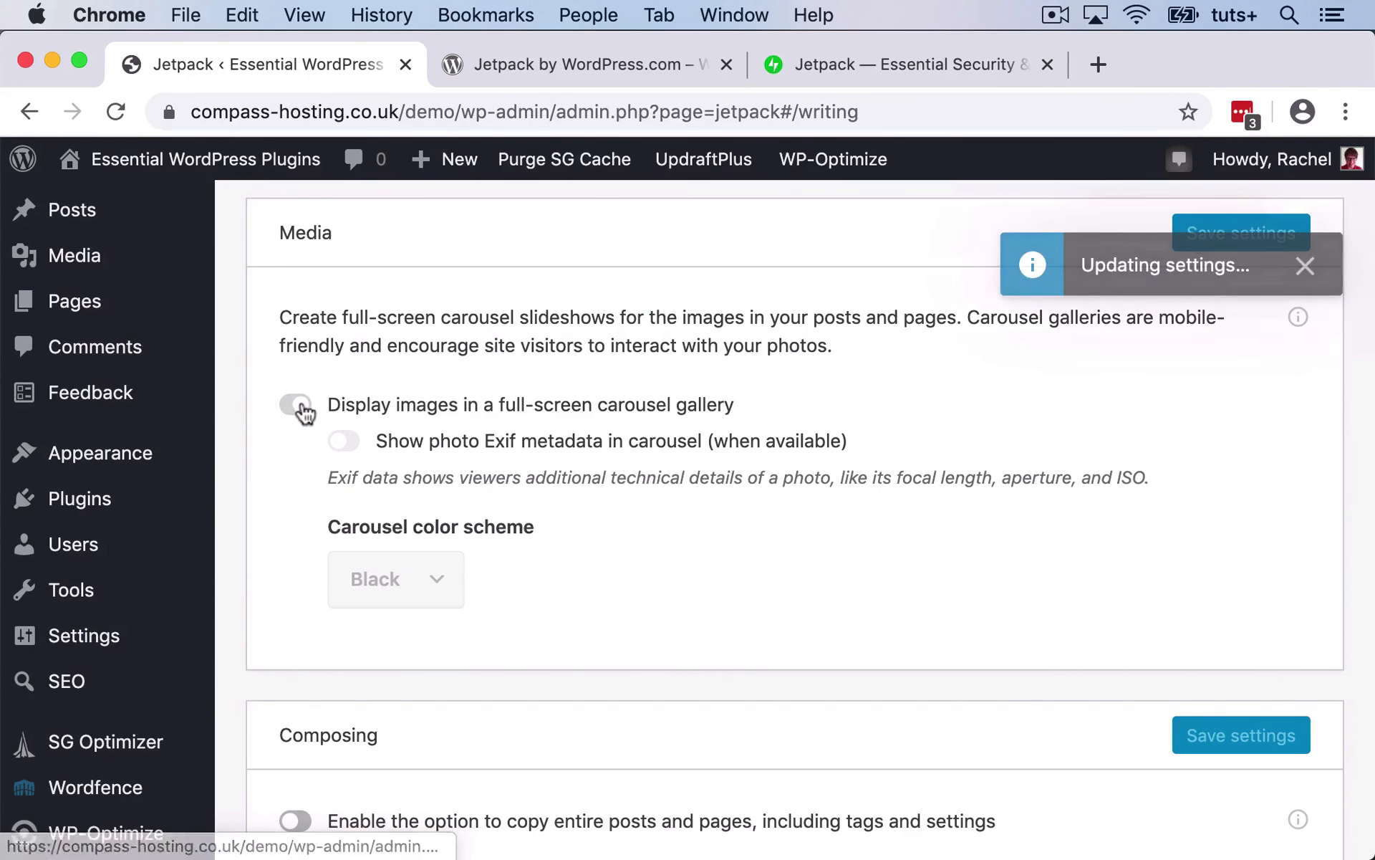
scroll(623, 592, "down", 5)
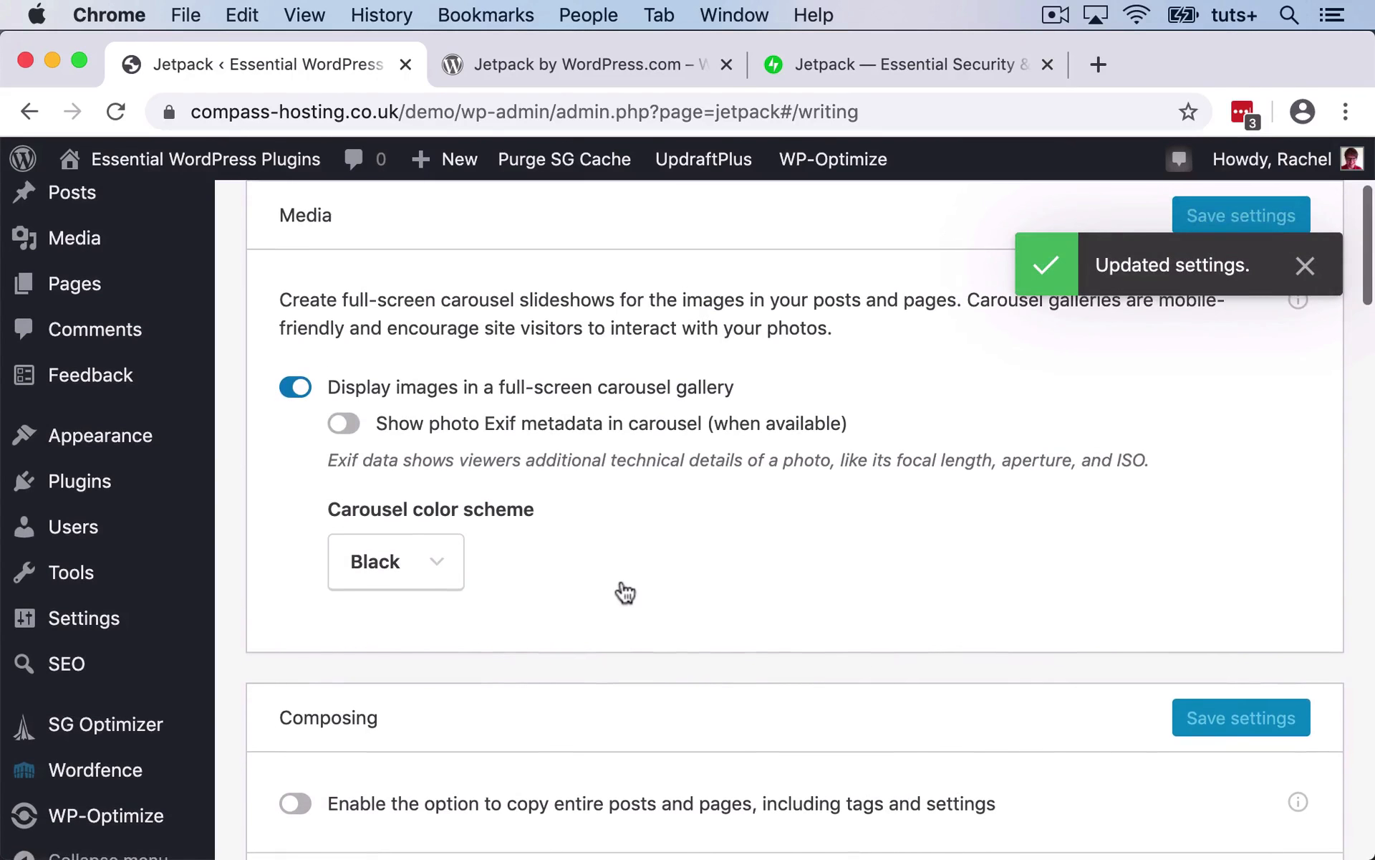
scroll(620, 590, "up", 5)
left_click(415, 579)
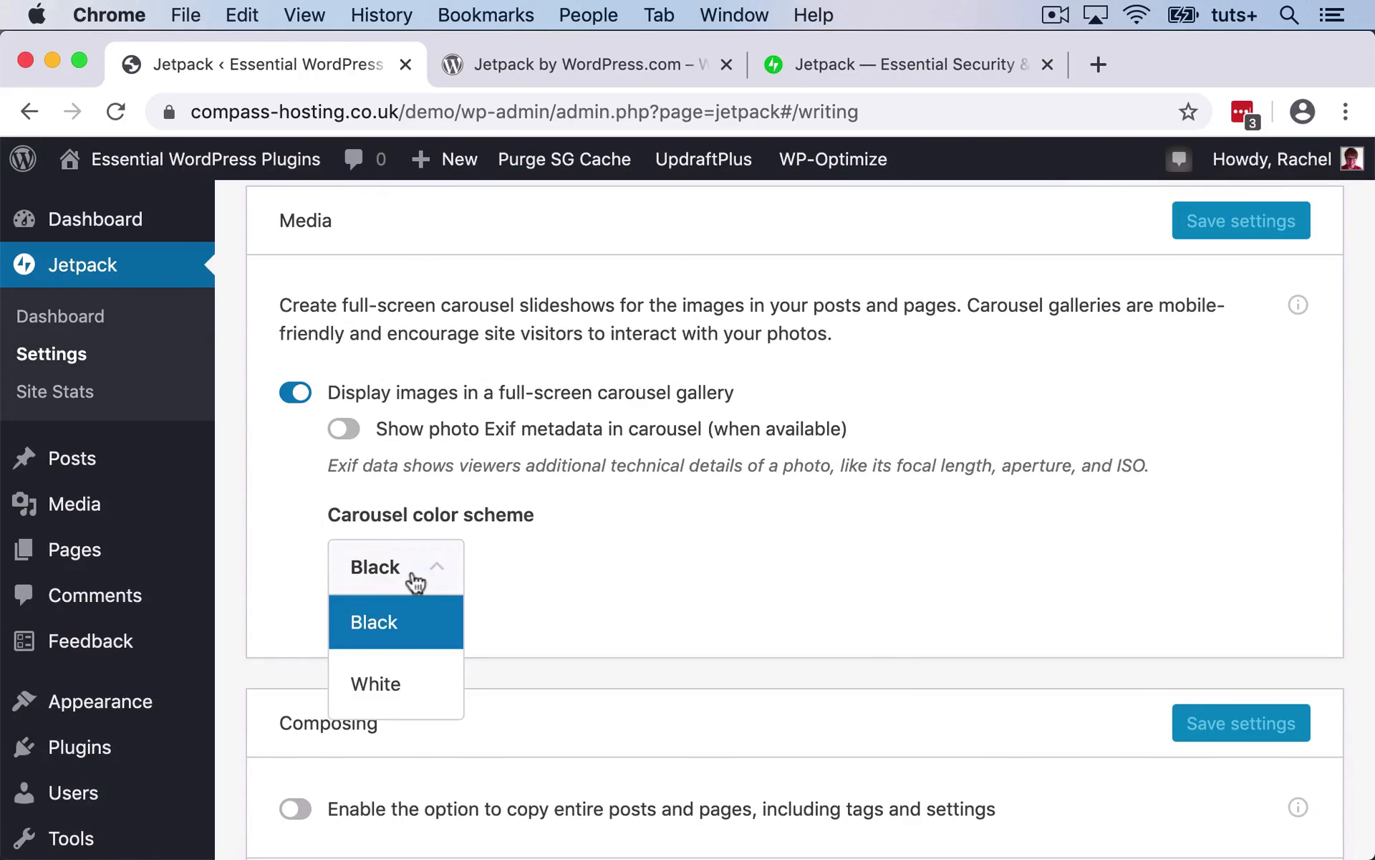
left_click(396, 620)
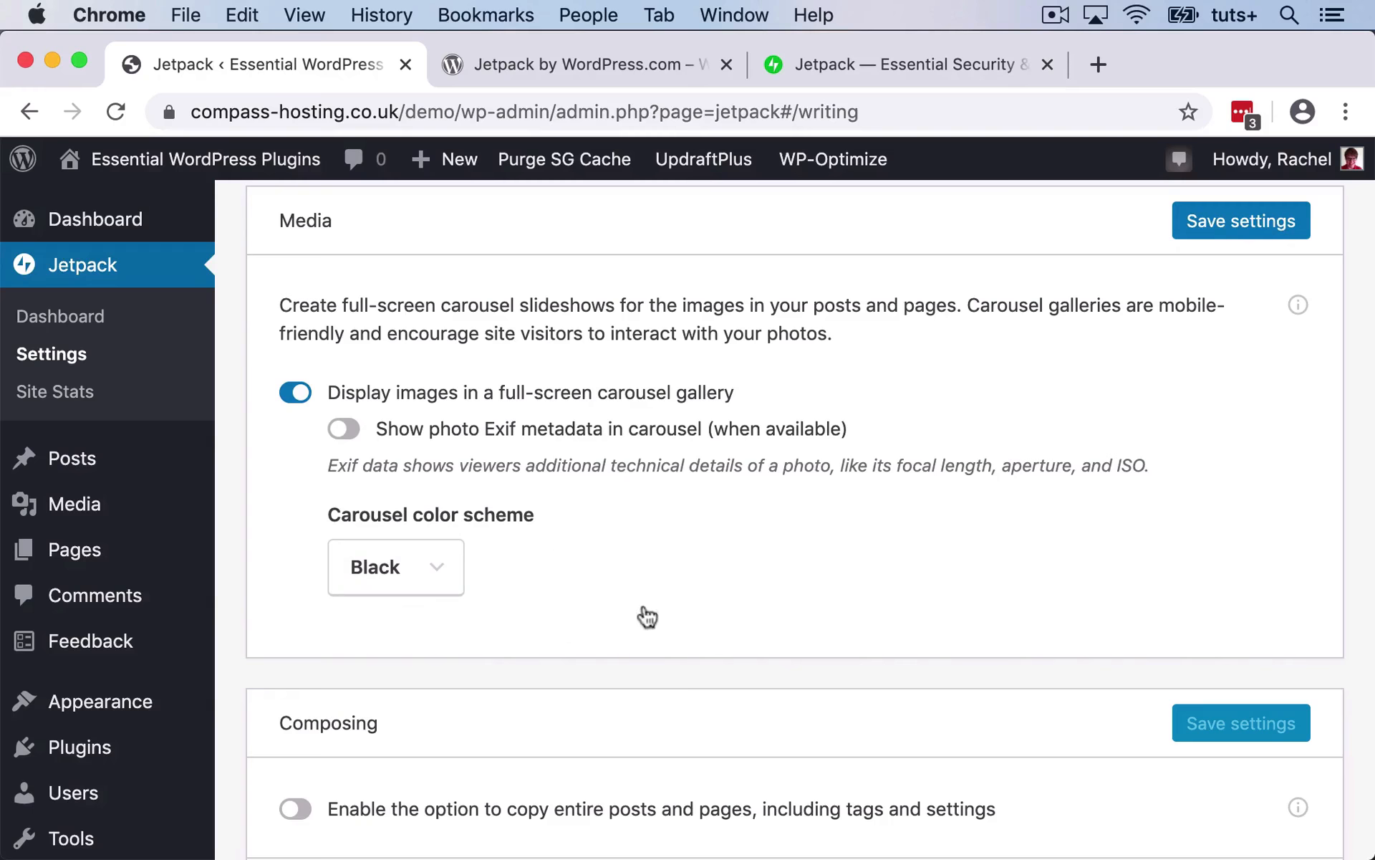
Step: Enable composing with shortcodes to embed media from popular sites in the Composing section
scroll(646, 616, "down", 7)
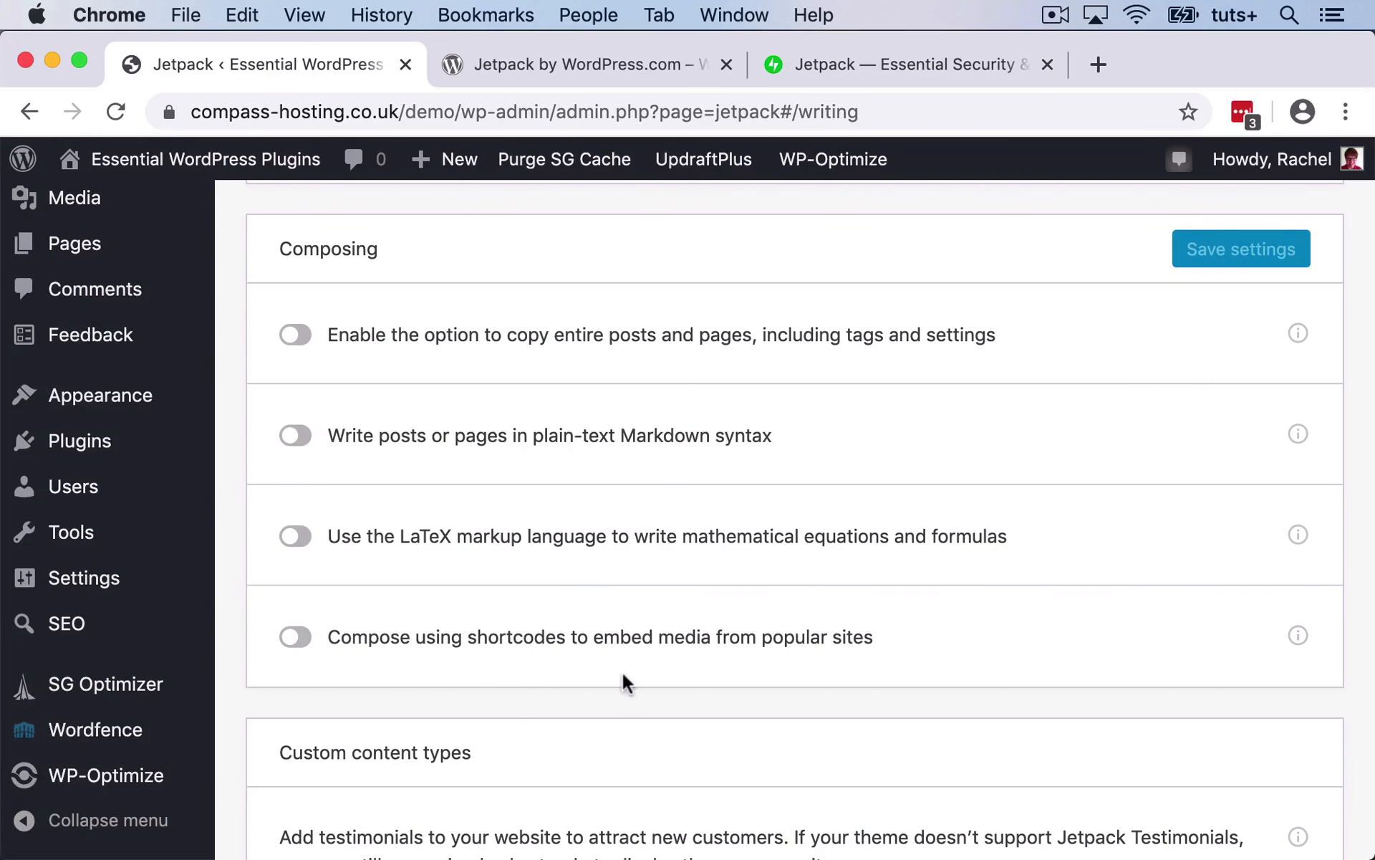
left_click(298, 638)
scroll(771, 630, "down", 6)
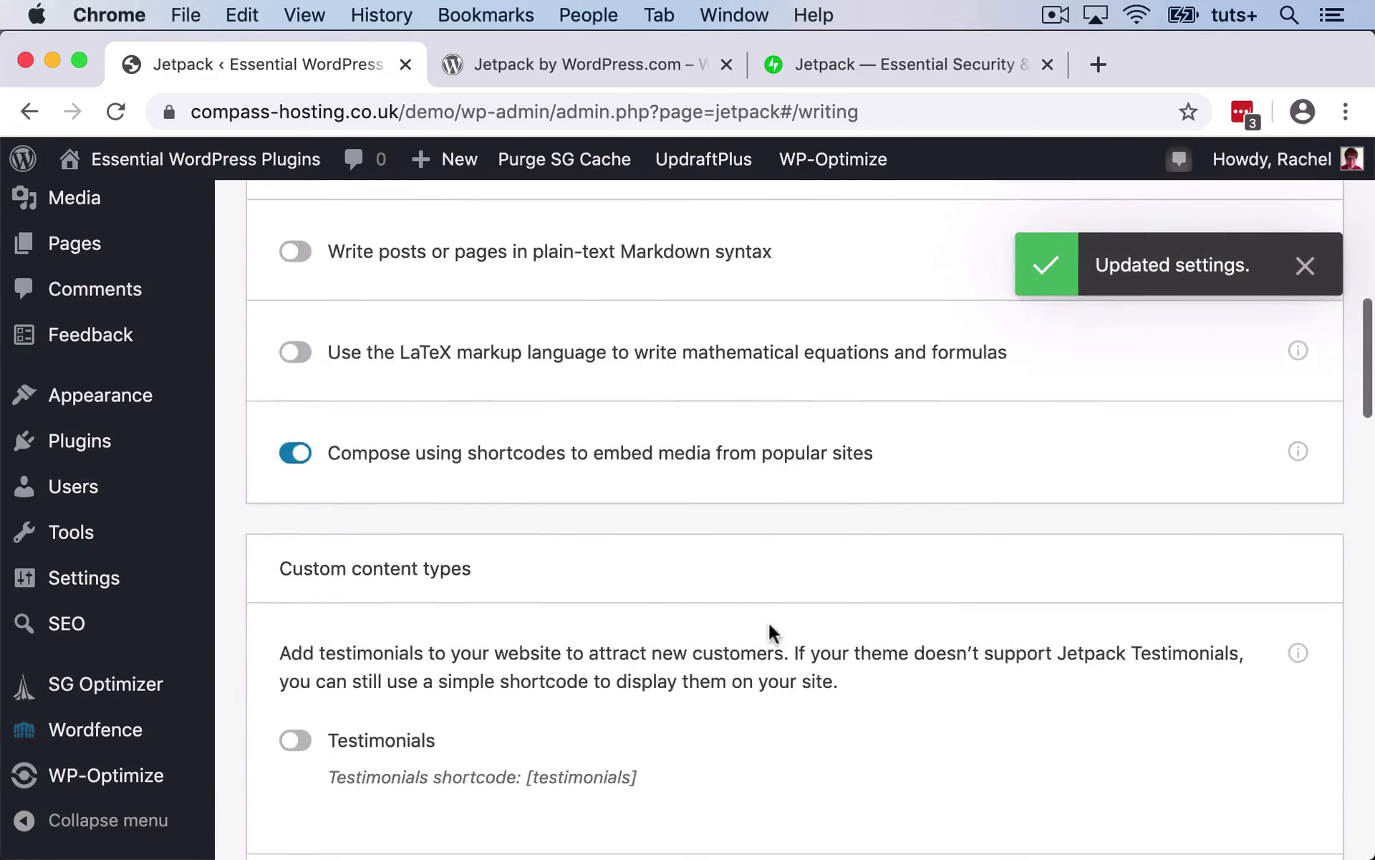
Step: Go past the custom content types and theme enhancements and make the extra widgets available in the Widgets section
scroll(771, 630, "down", 2)
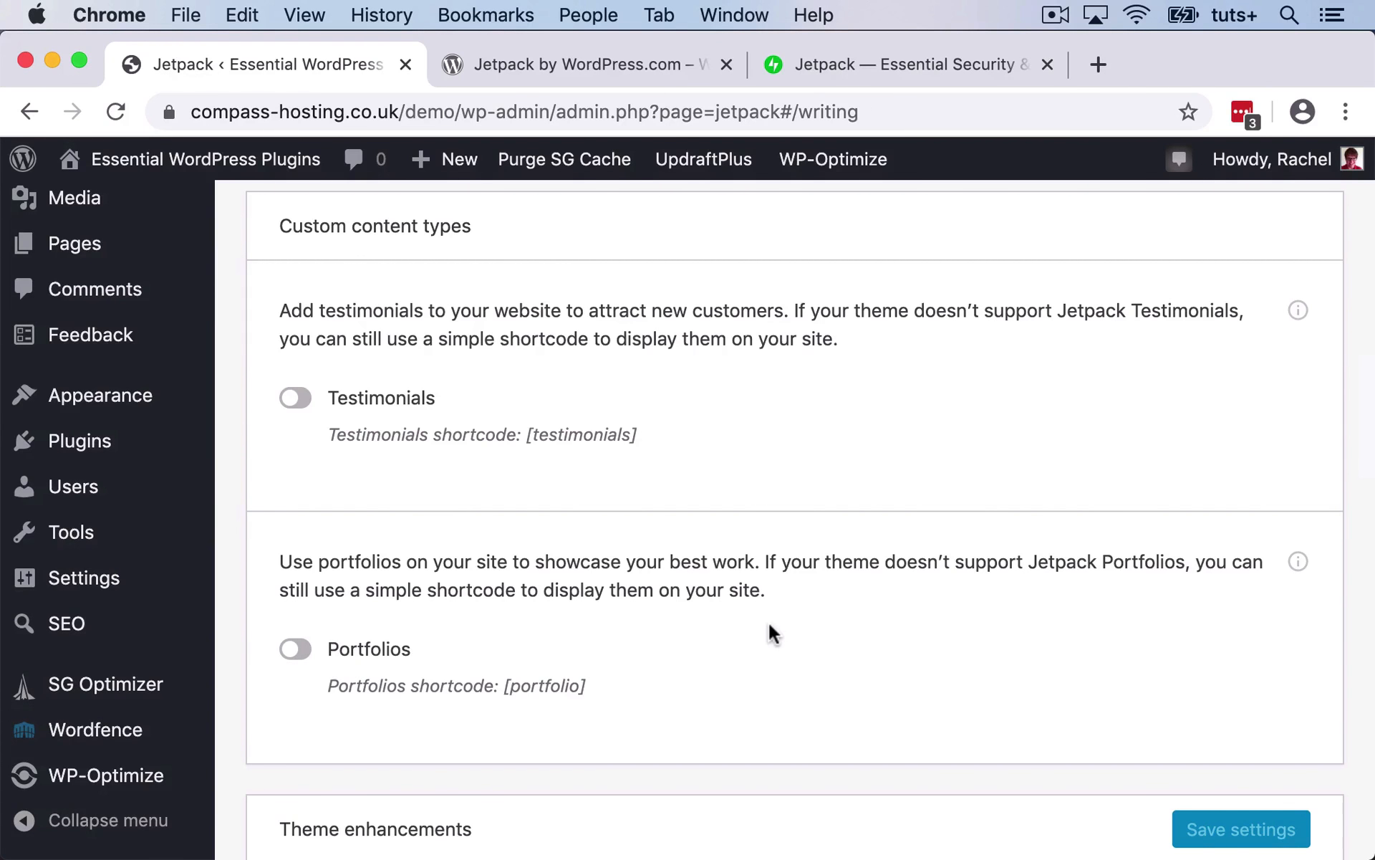
scroll(770, 627, "down", 6)
scroll(773, 633, "down", 3)
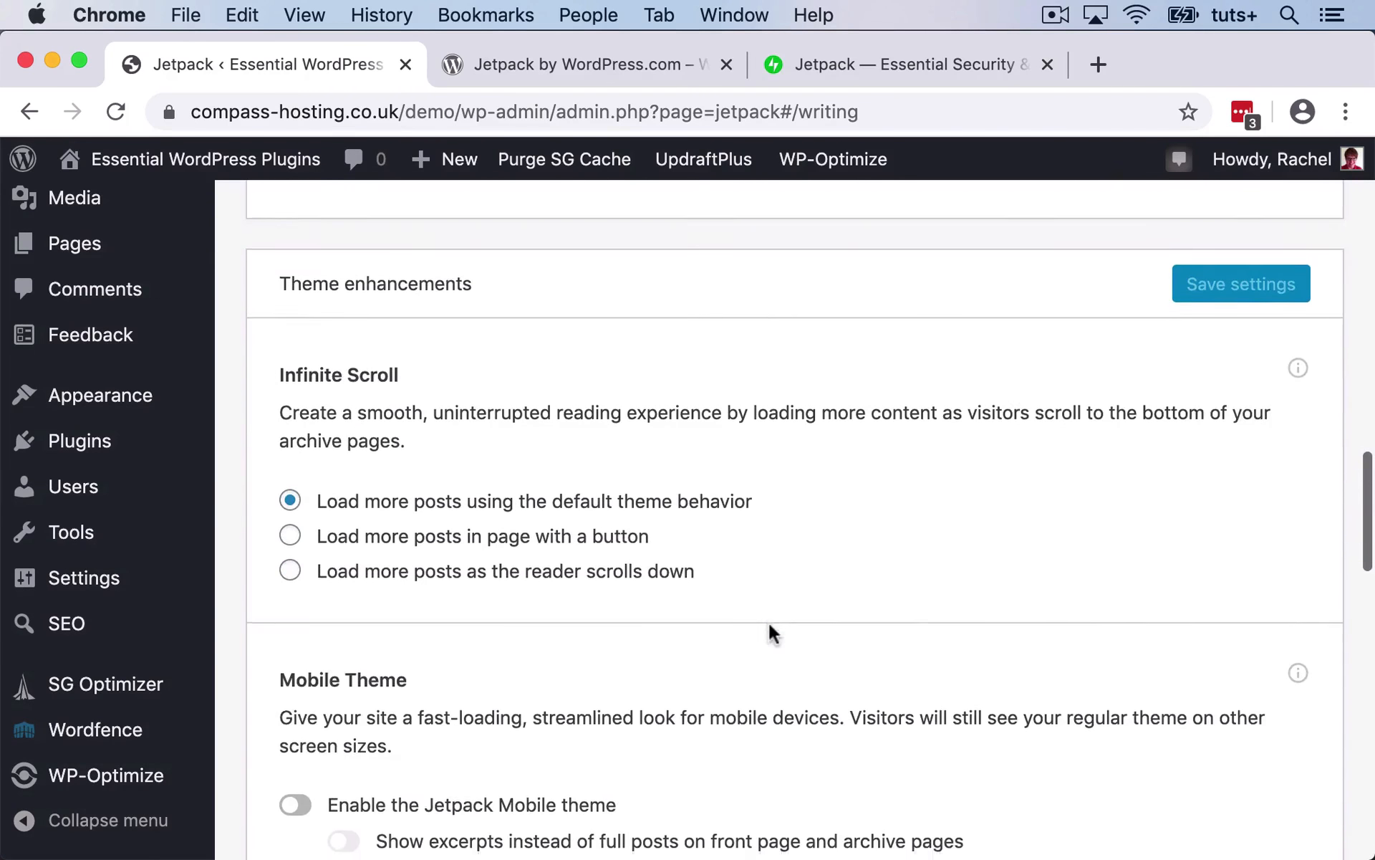
scroll(771, 631, "up", 1)
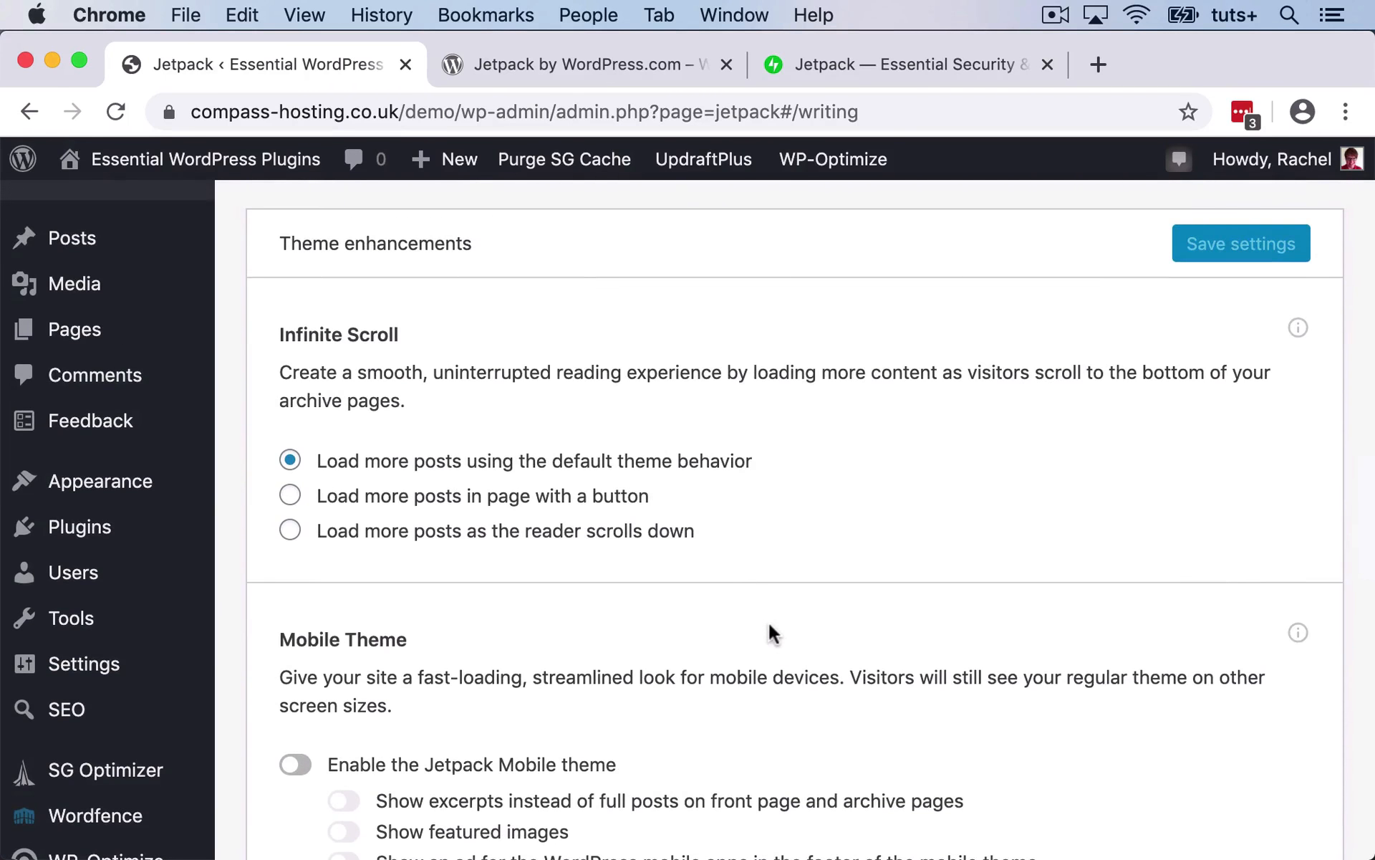
scroll(770, 632, "down", 6)
scroll(770, 631, "down", 6)
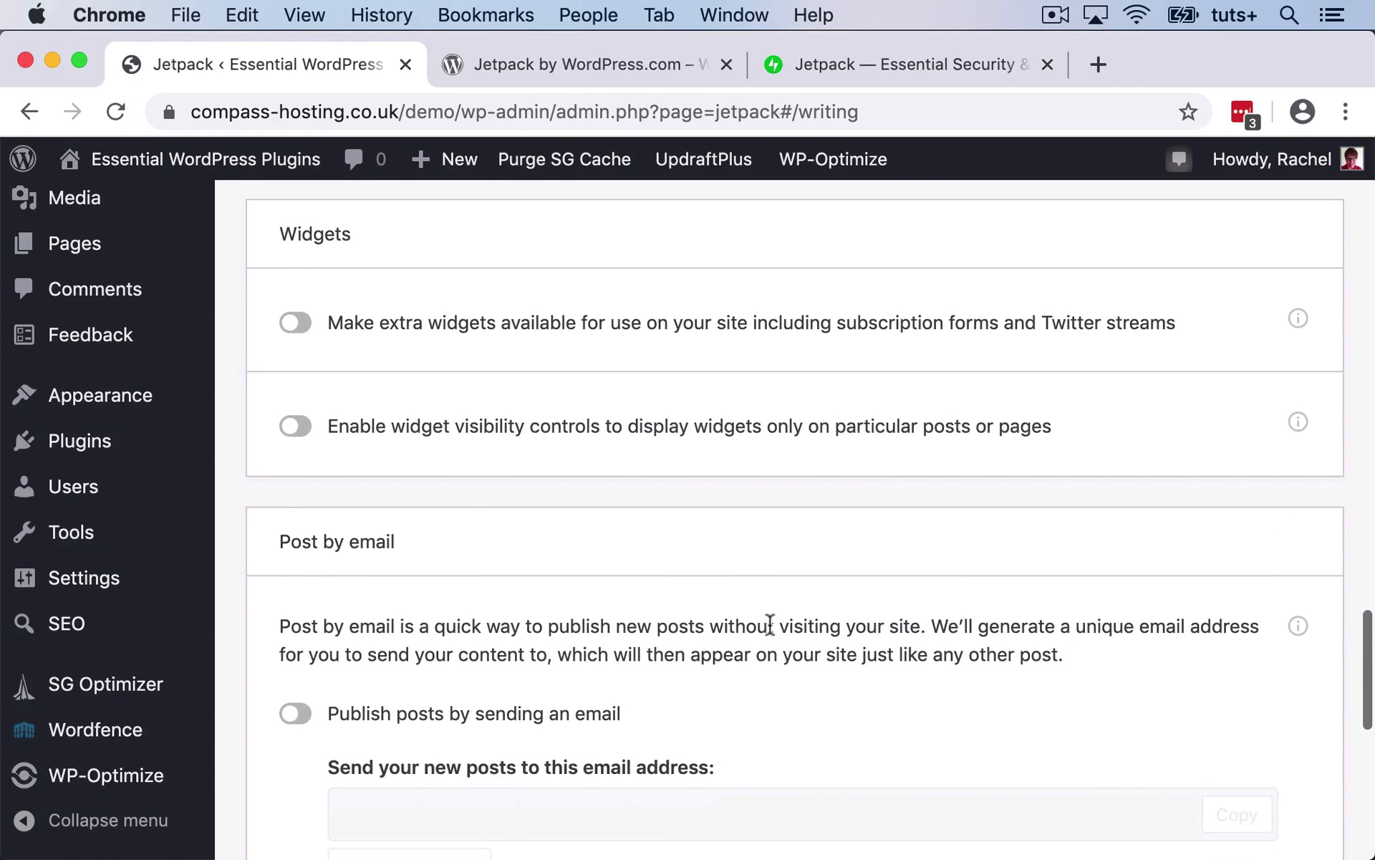
scroll(770, 624, "down", 1)
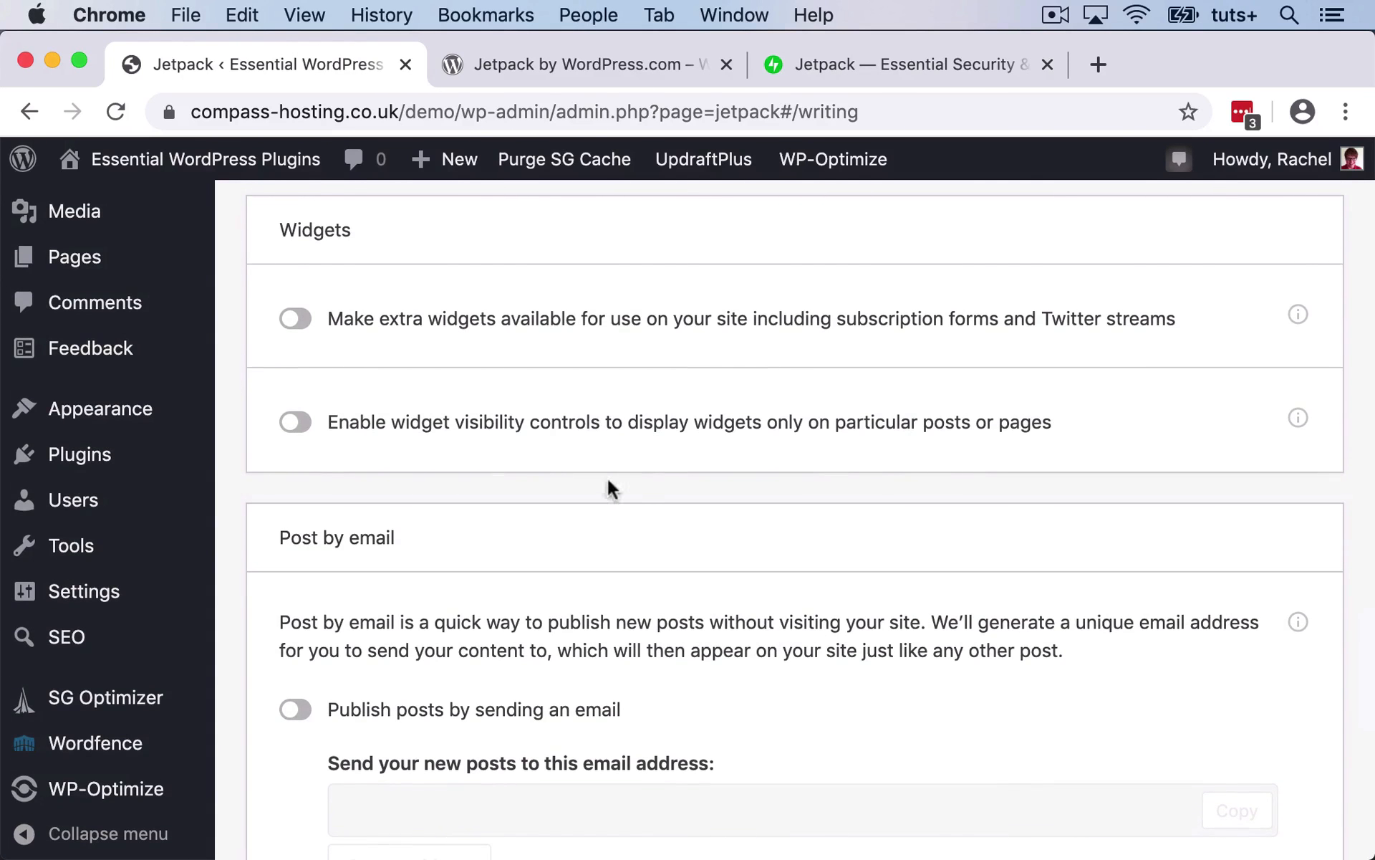
left_click(303, 320)
Step: Review the Post by email and WordPress.com toolbar options, then return to the start of the Writing settings
scroll(528, 454, "down", 5)
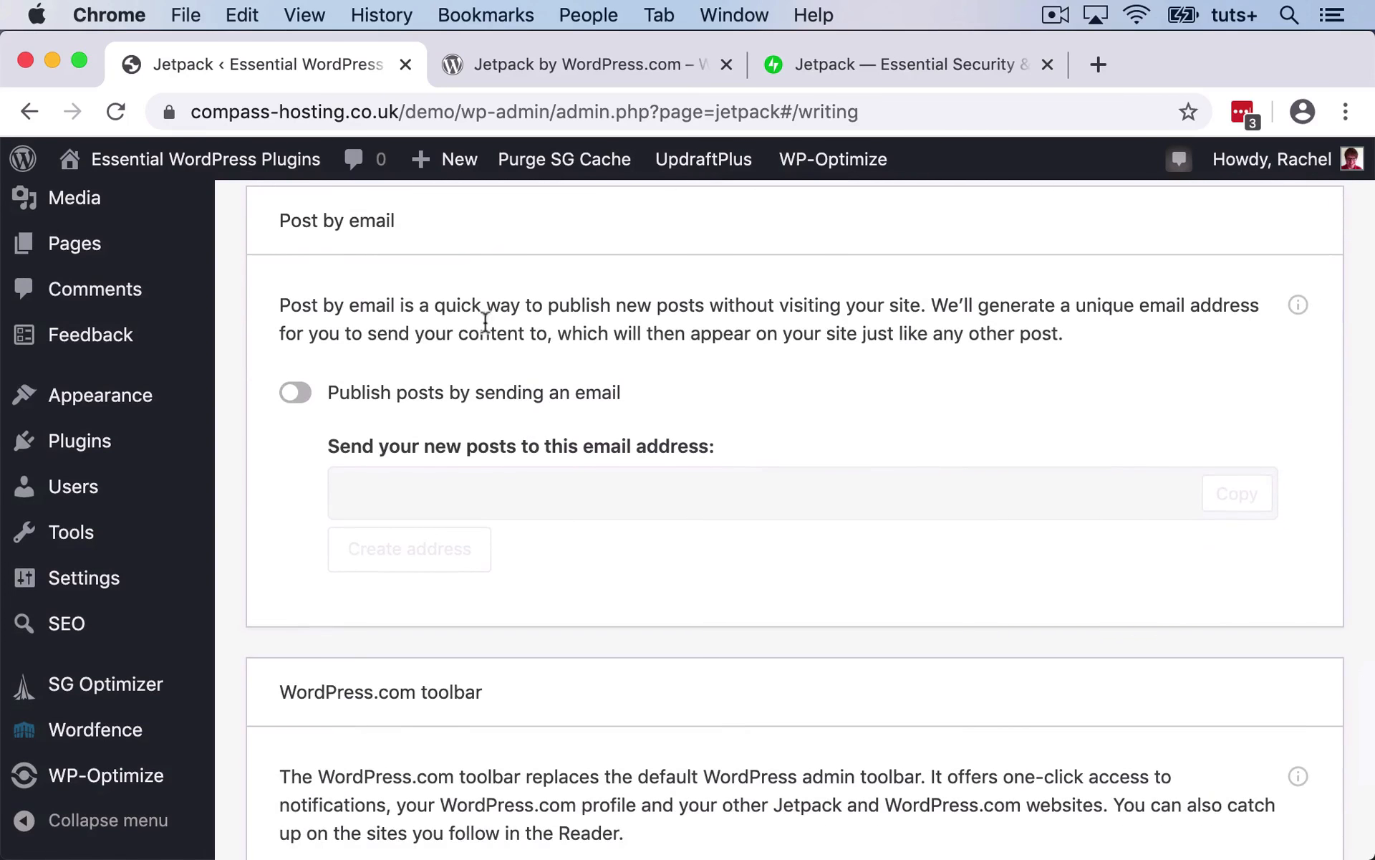
scroll(722, 425, "down", 6)
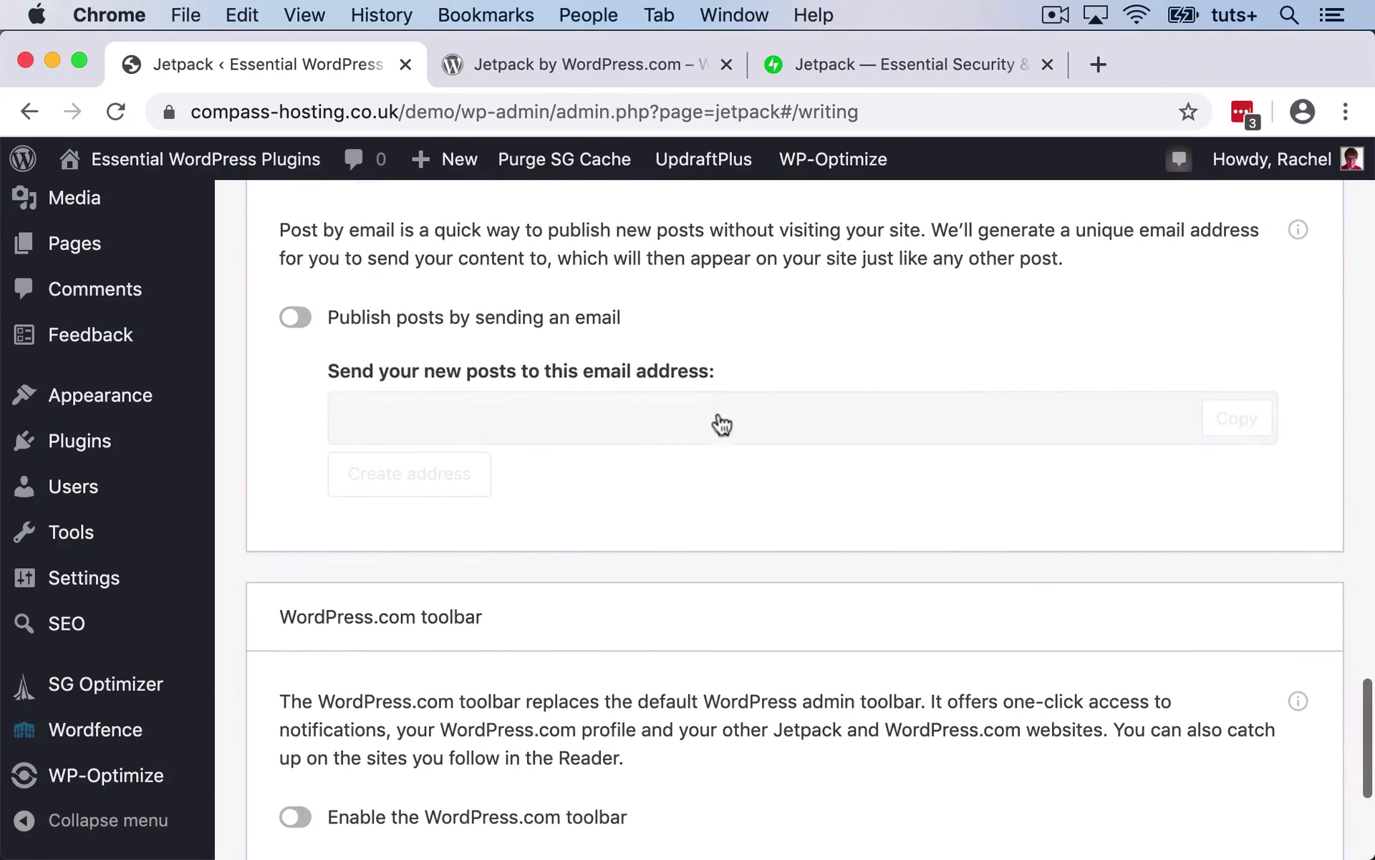
scroll(718, 414, "down", 1)
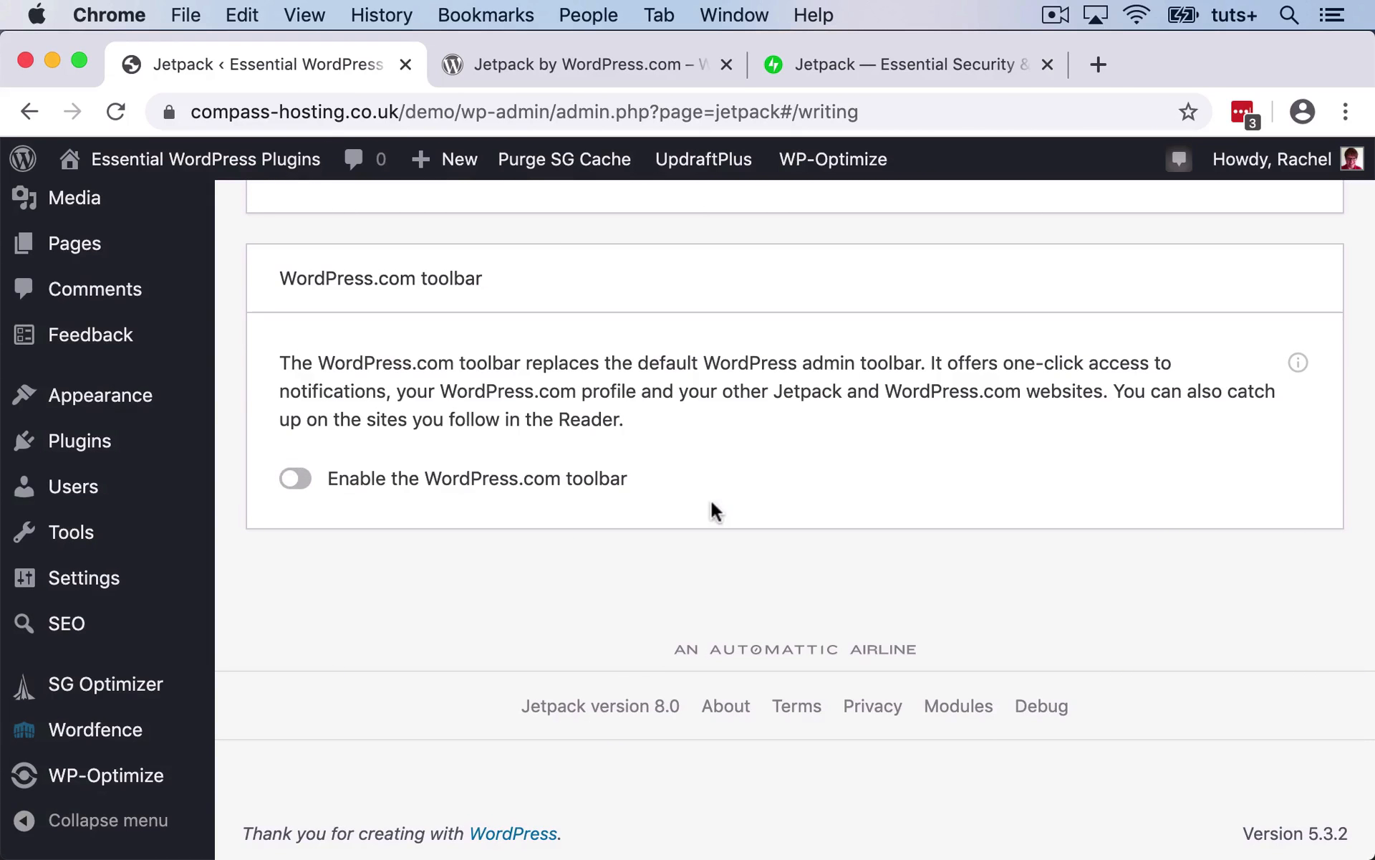
scroll(710, 498, "up", 15)
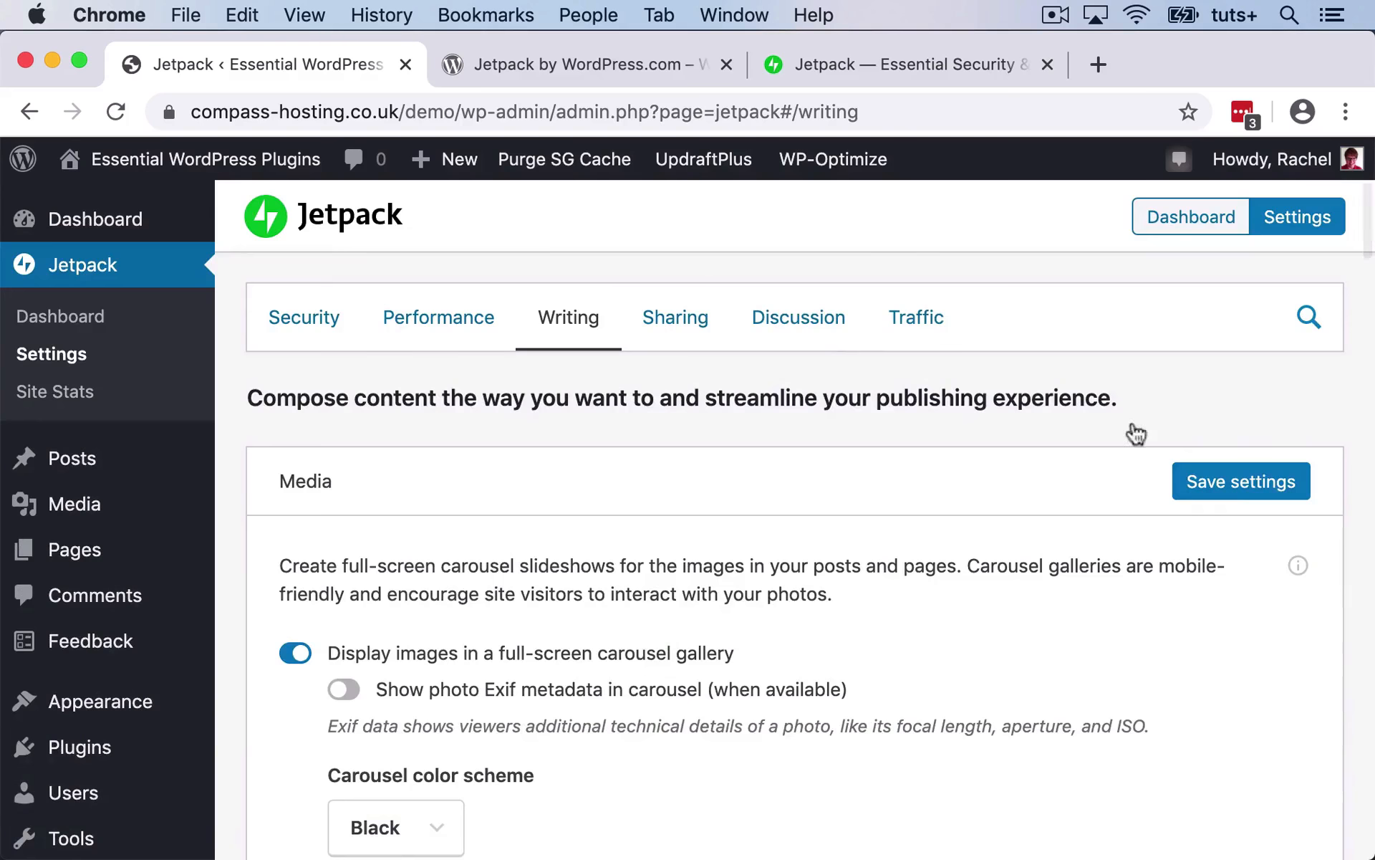
Step: Save the Media settings for the carousel gallery and check the remaining Writing sections for unsaved changes
left_click(1235, 481)
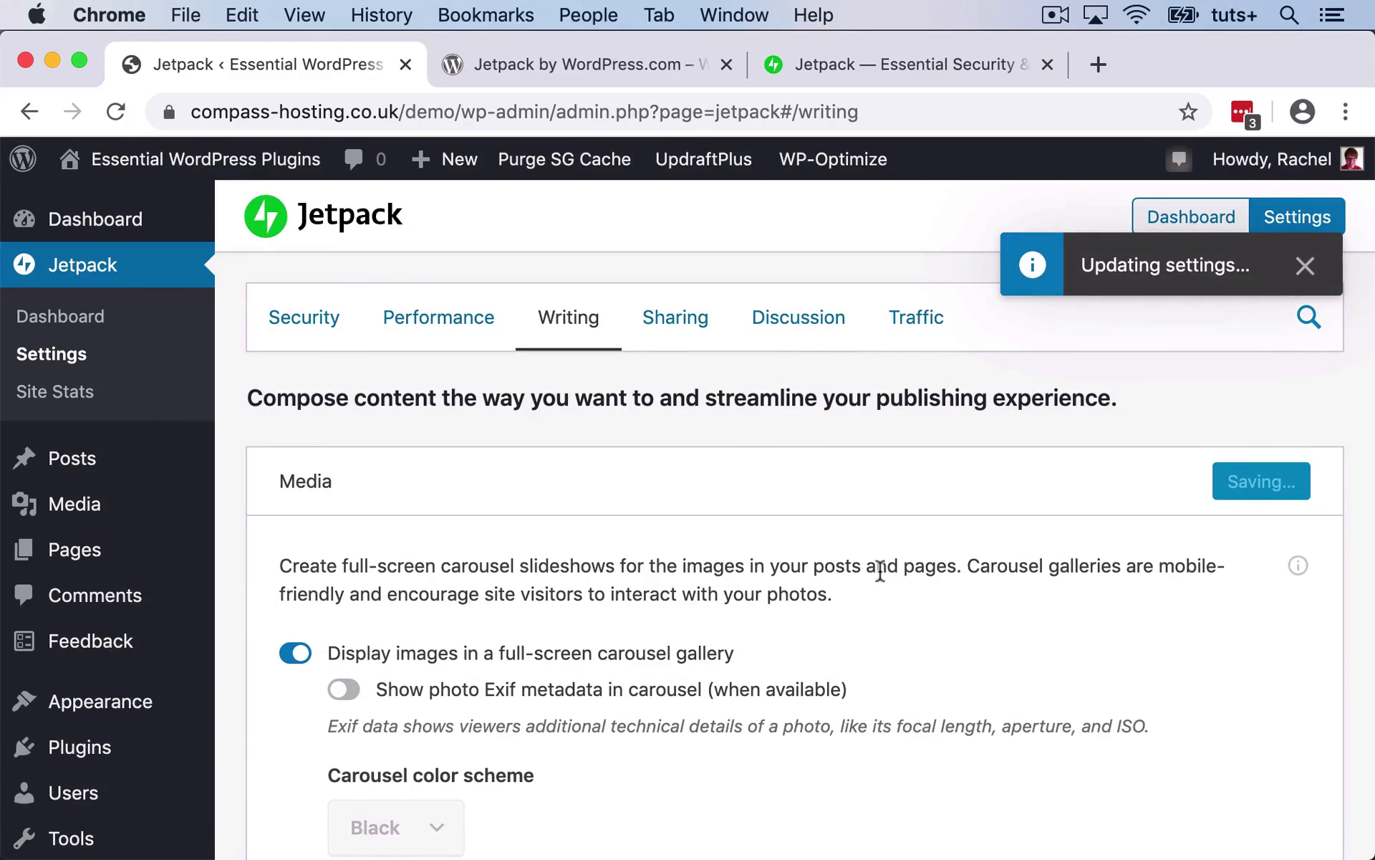
scroll(880, 571, "down", 10)
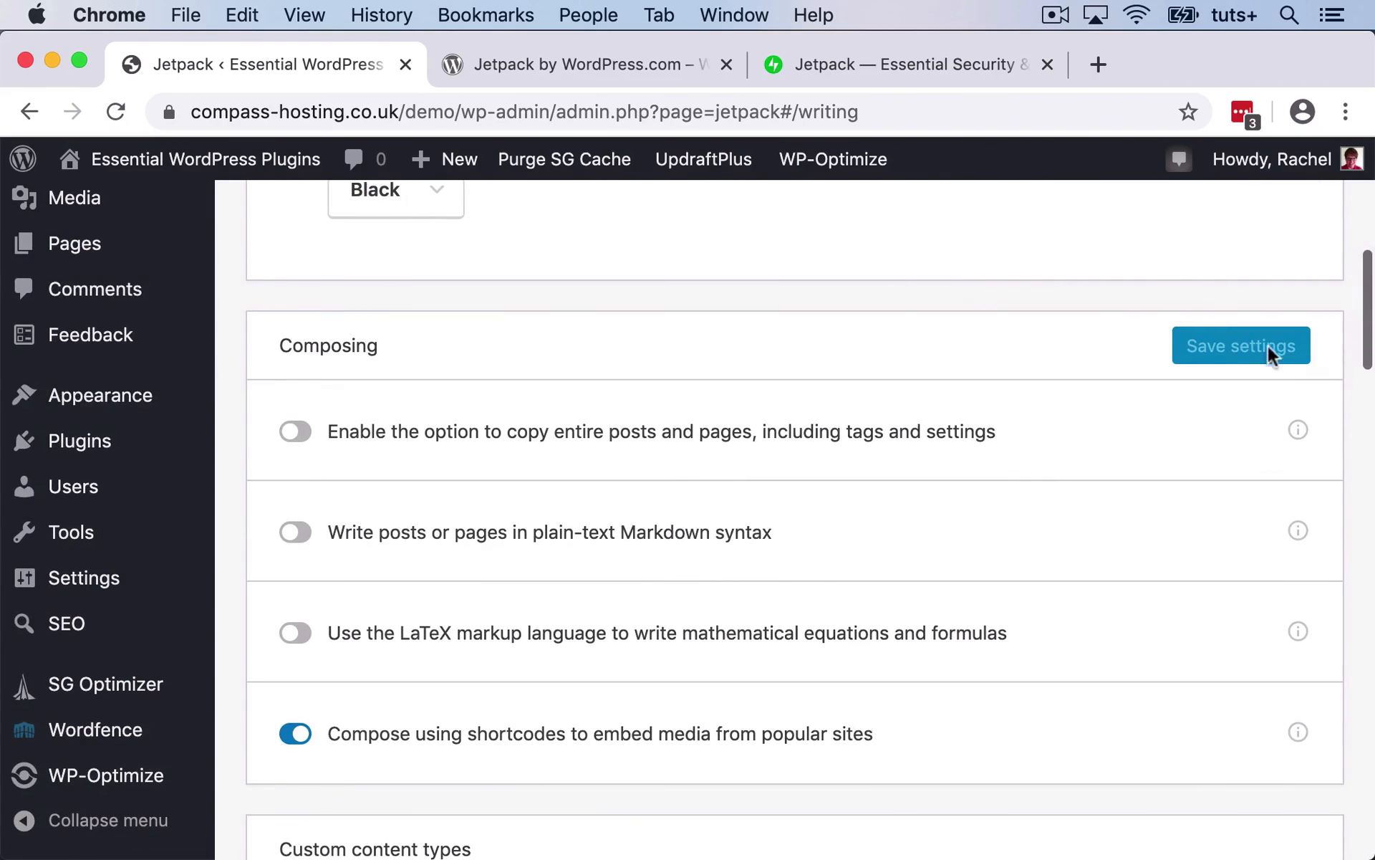
scroll(1003, 485, "down", 13)
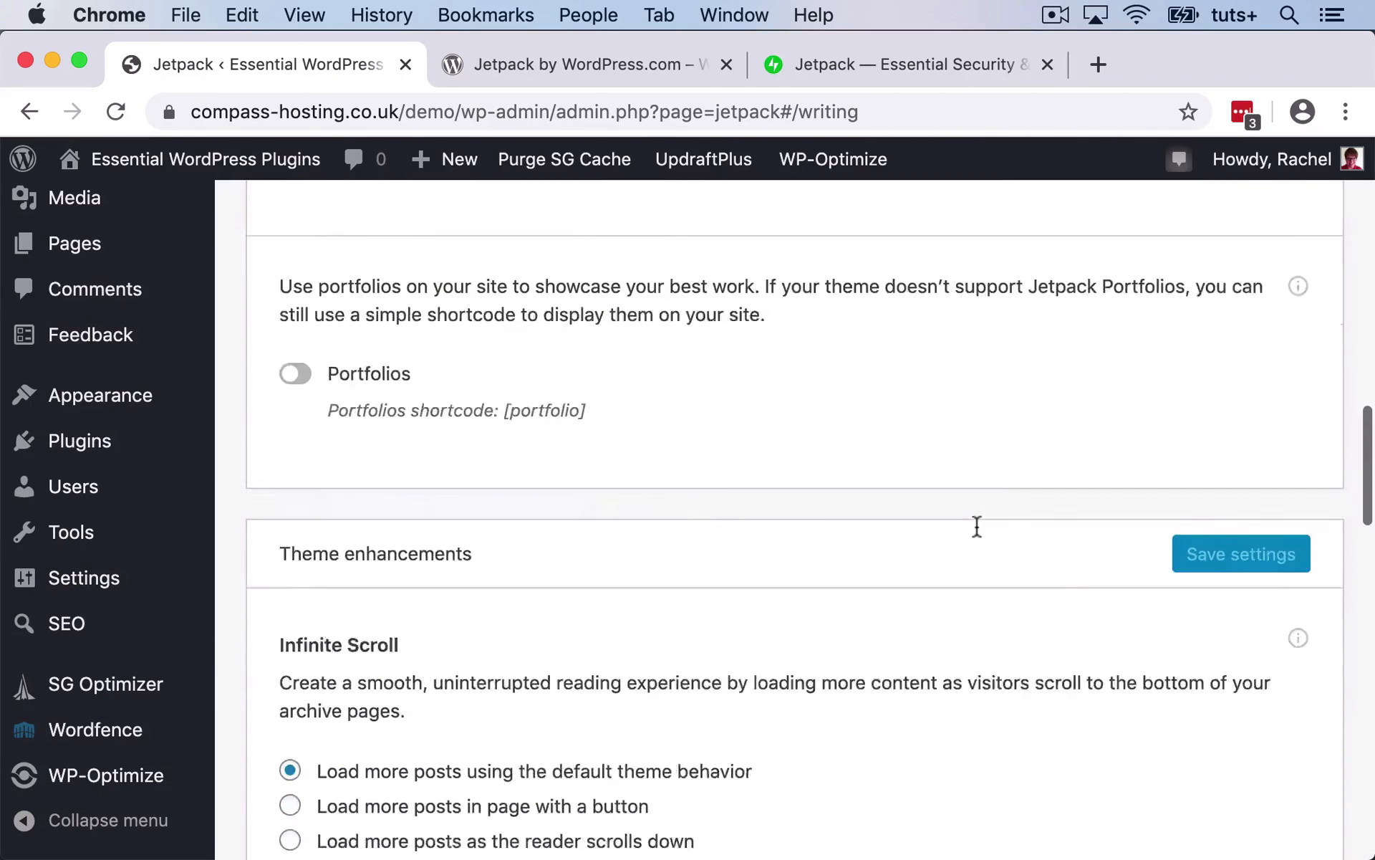
scroll(975, 527, "down", 1)
scroll(907, 516, "up", 15)
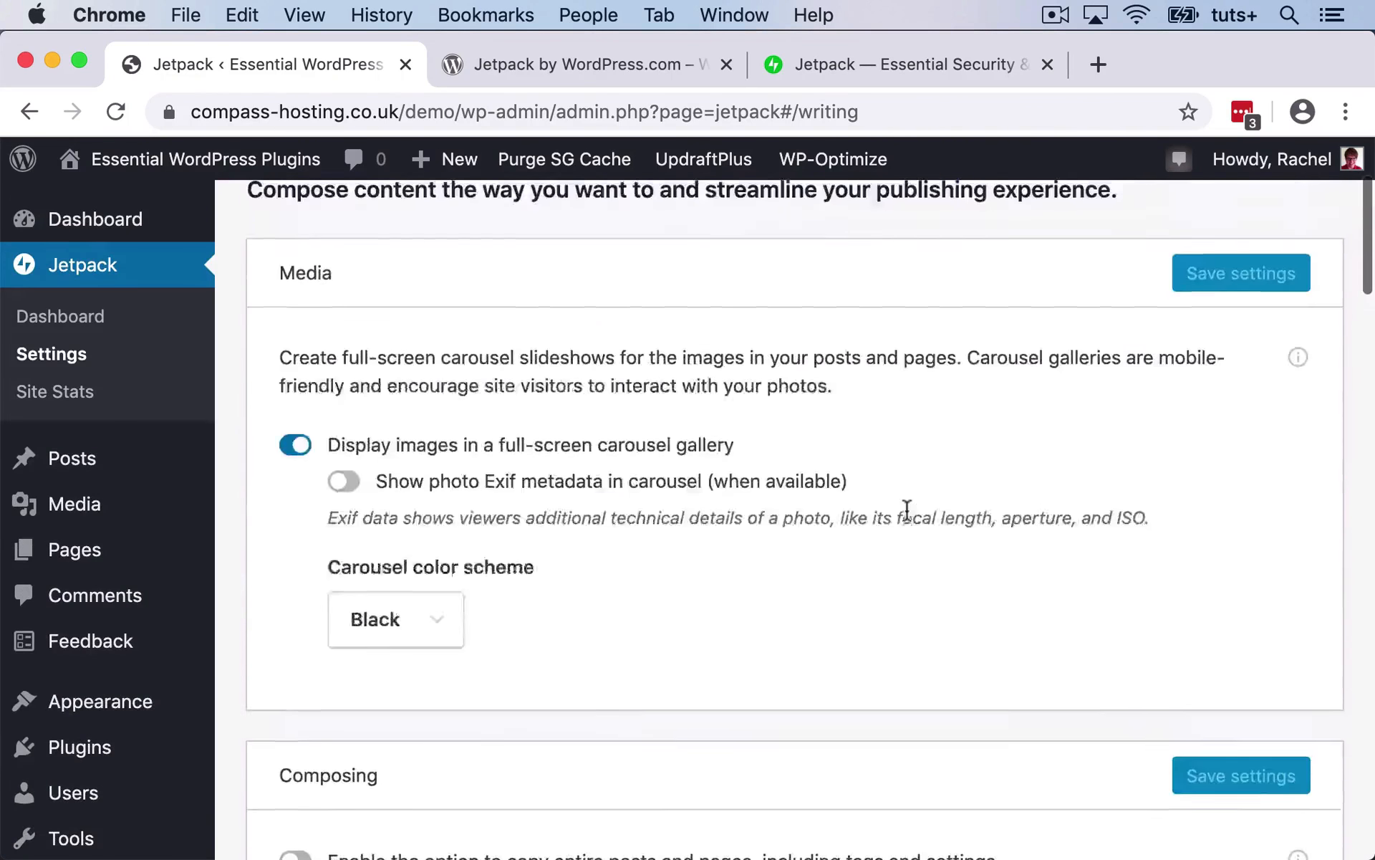
Step: In Jetpack's Sharing settings, enable automatic sharing of posts to social networks under Publicize connections
left_click(673, 316)
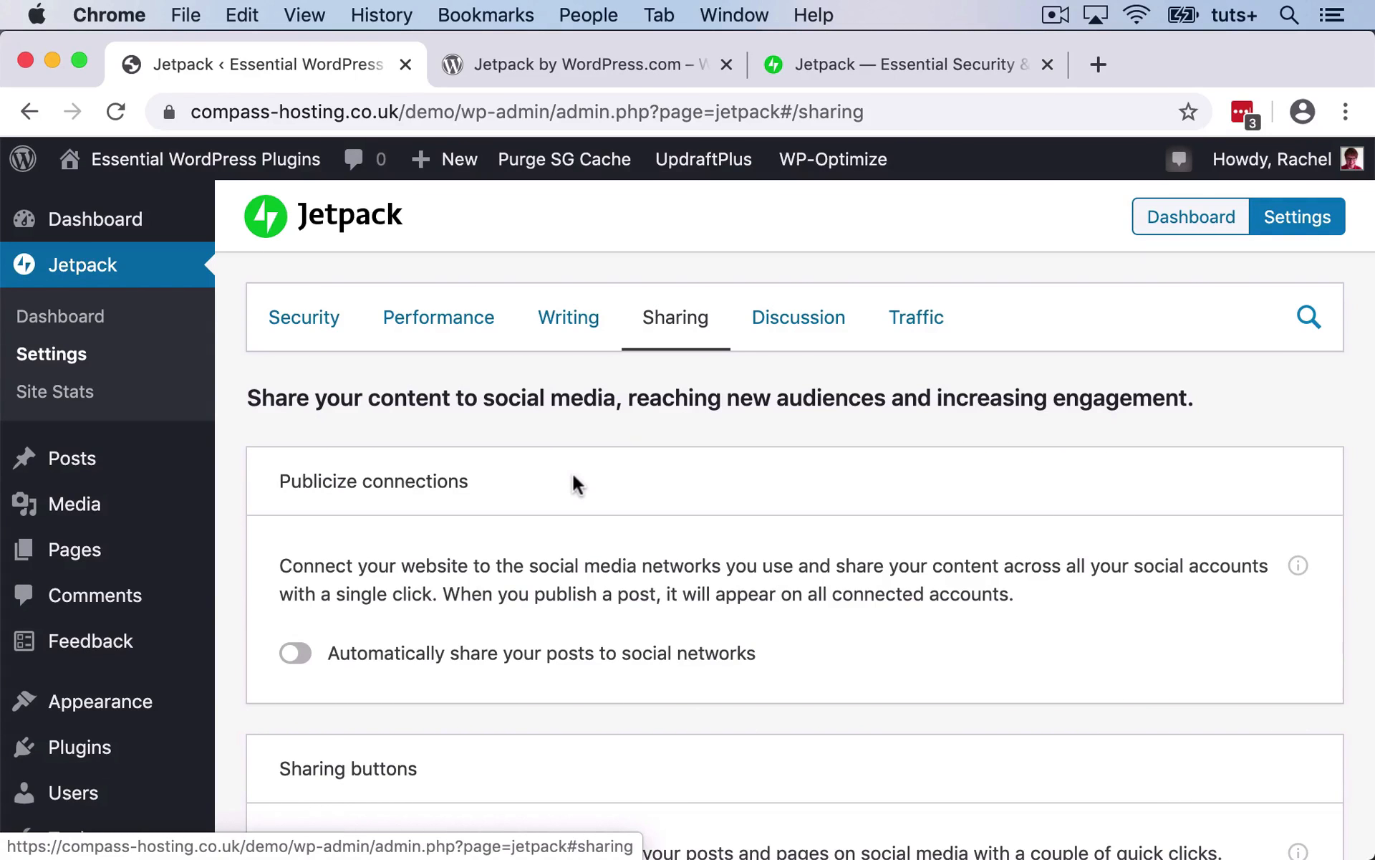
scroll(572, 471, "down", 3)
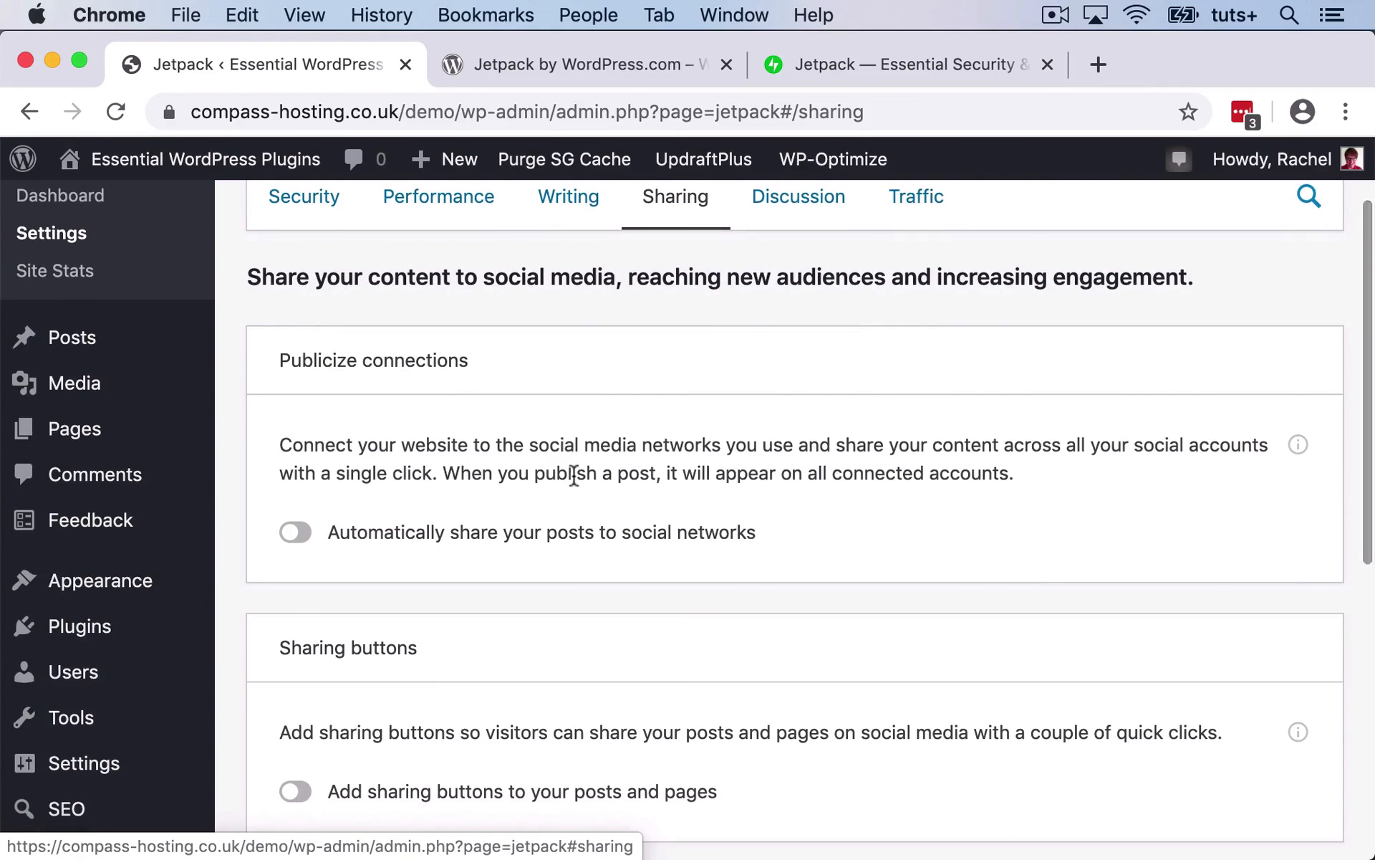
scroll(574, 474, "down", 2)
left_click(304, 462)
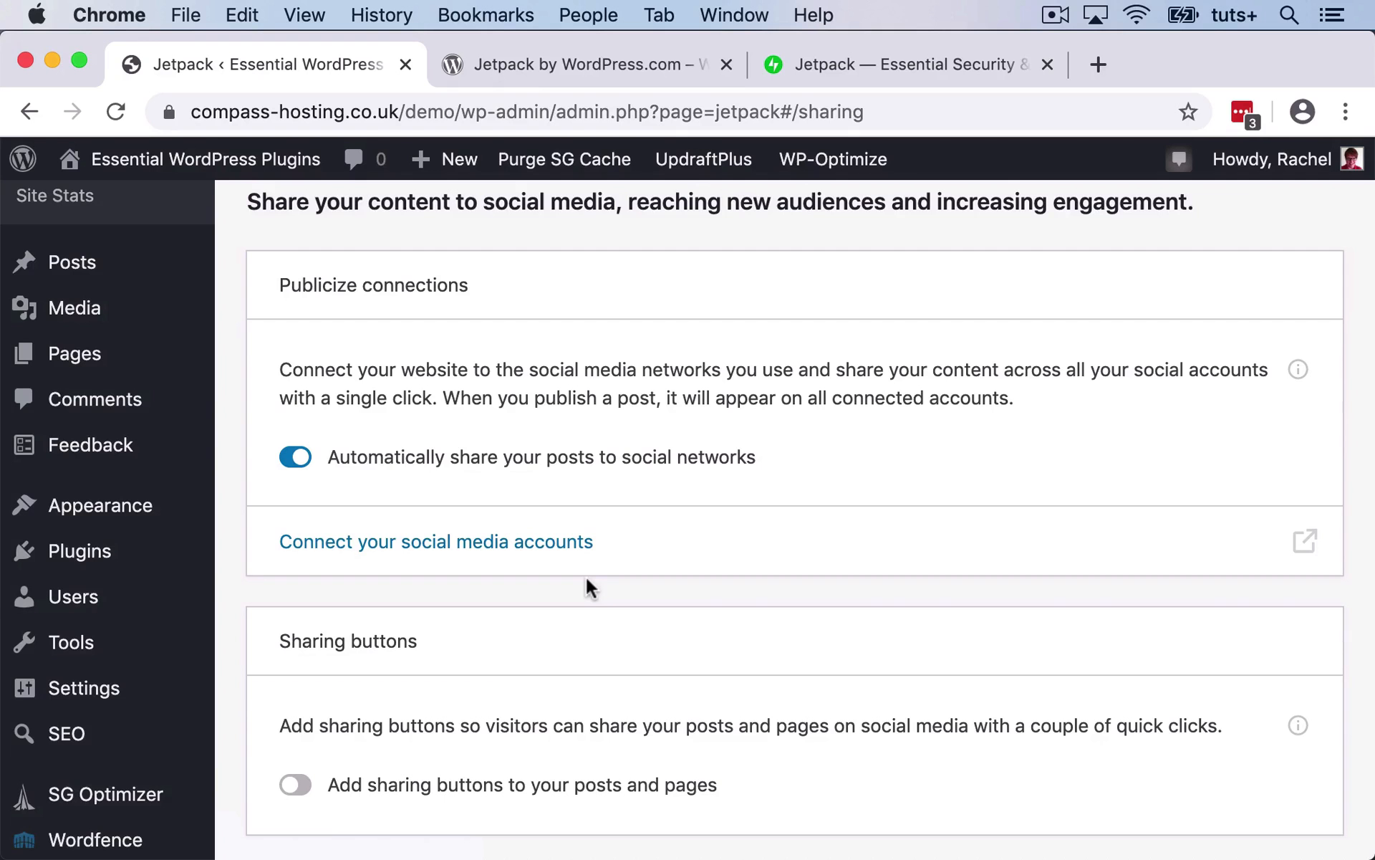
Step: Add sharing buttons to posts and pages and open the configuration page for those buttons
scroll(592, 599, "down", 1)
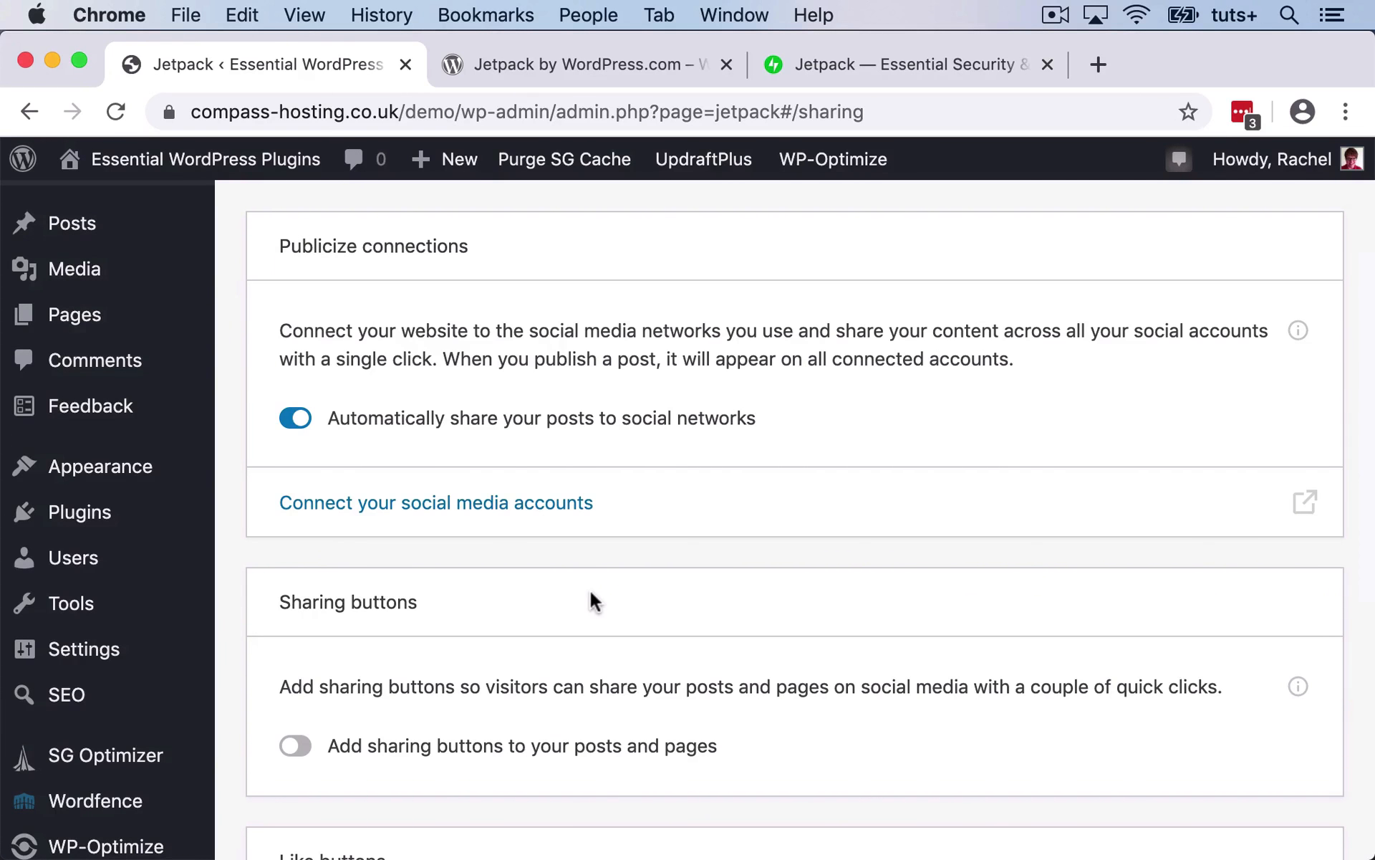
scroll(591, 601, "down", 5)
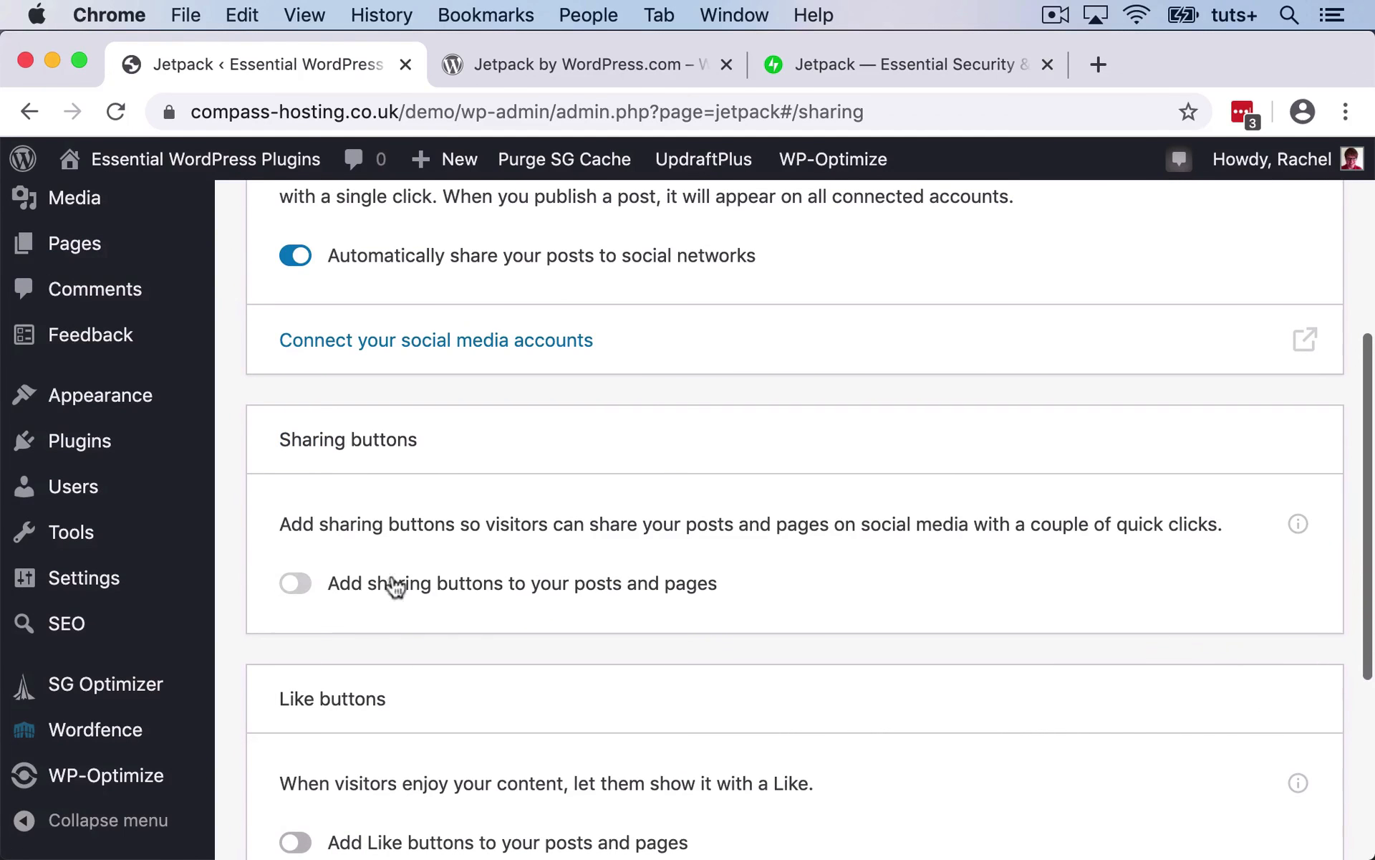
left_click(304, 584)
scroll(621, 513, "down", 5)
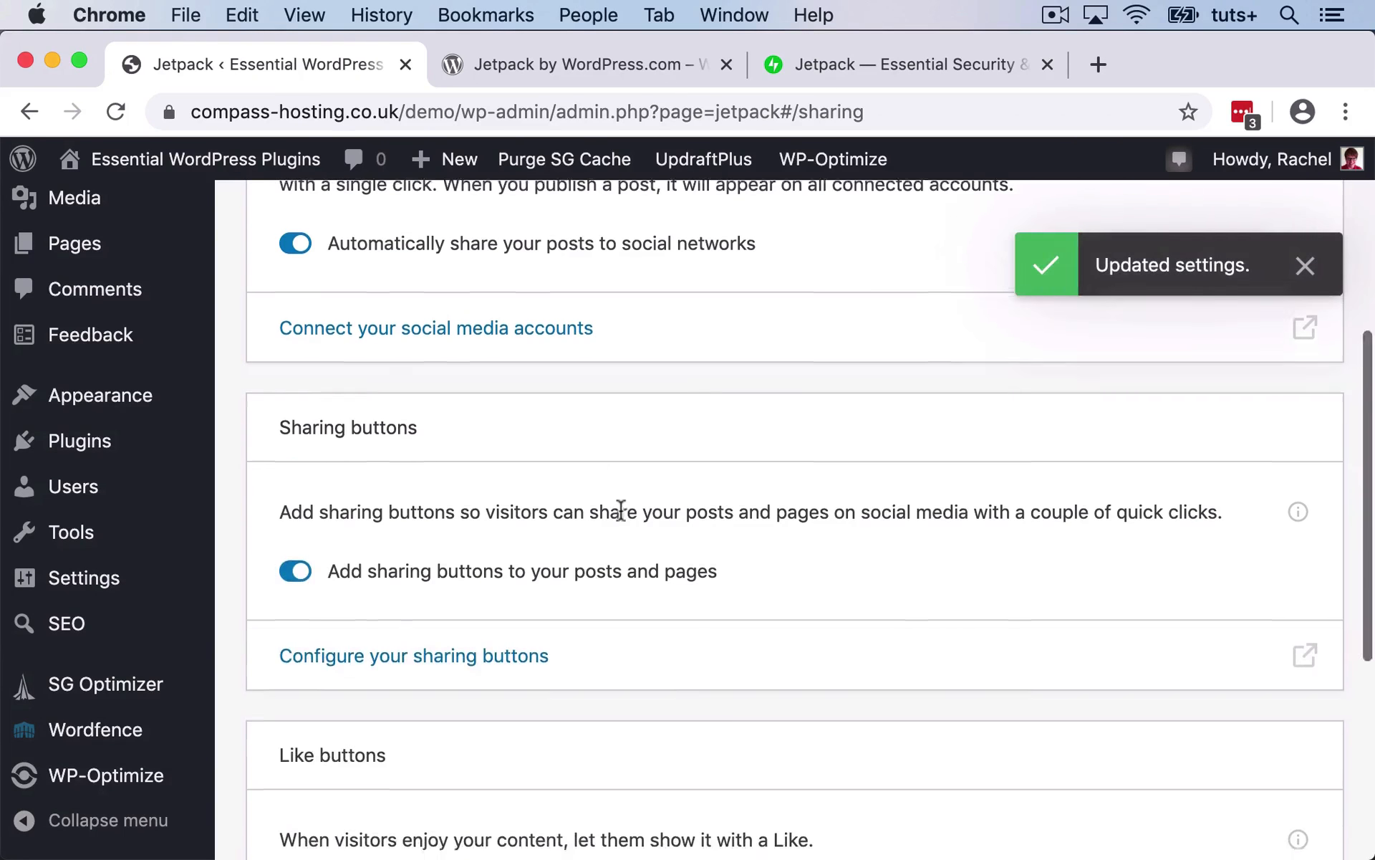
left_click(511, 447)
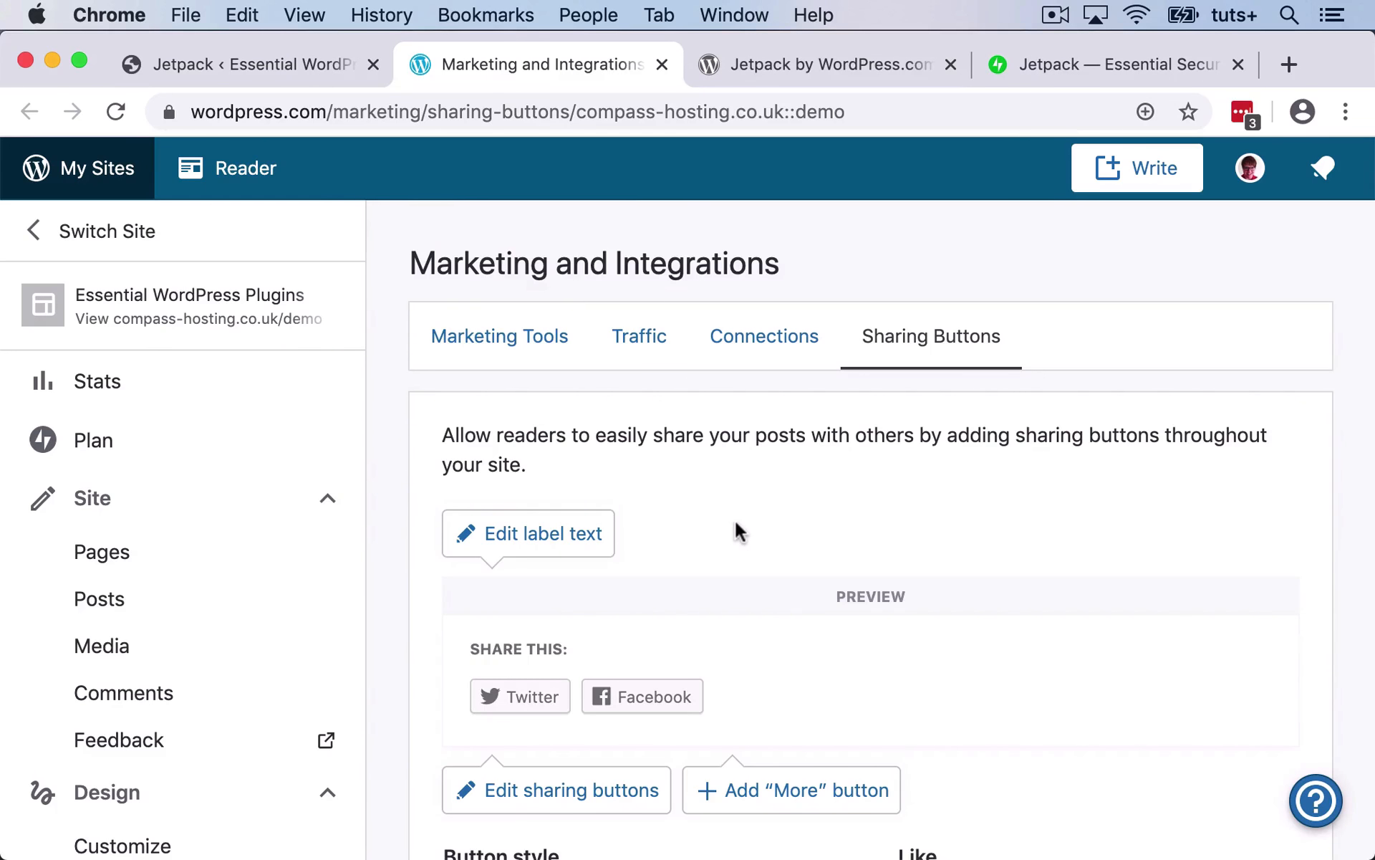
Step: Edit the visible sharing buttons to add Reddit, Tumblr, Pinterest and Pocket alongside Twitter and Facebook, leaving Print out
scroll(740, 532, "down", 2)
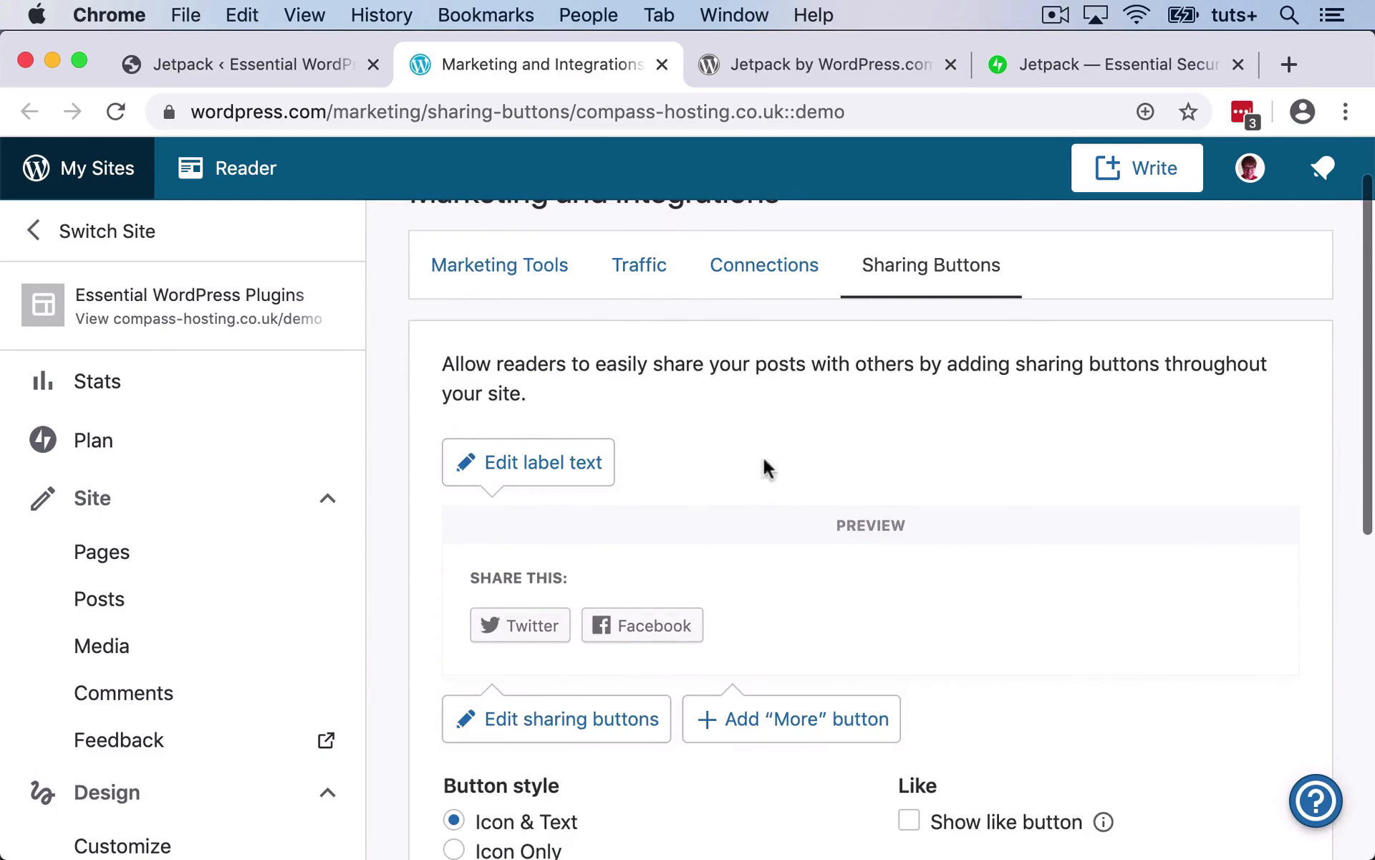
left_click(538, 723)
scroll(860, 590, "down", 5)
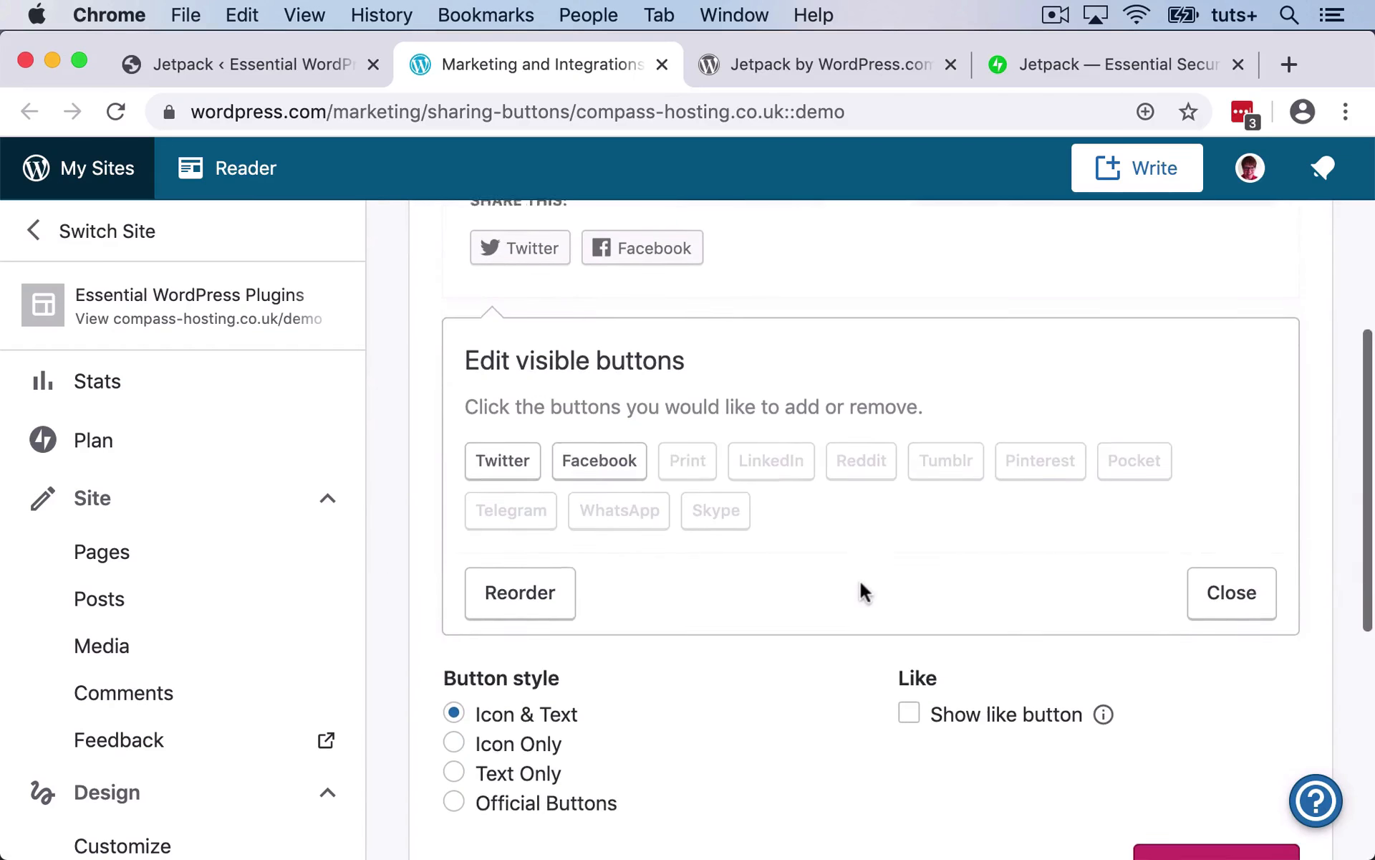
left_click(686, 448)
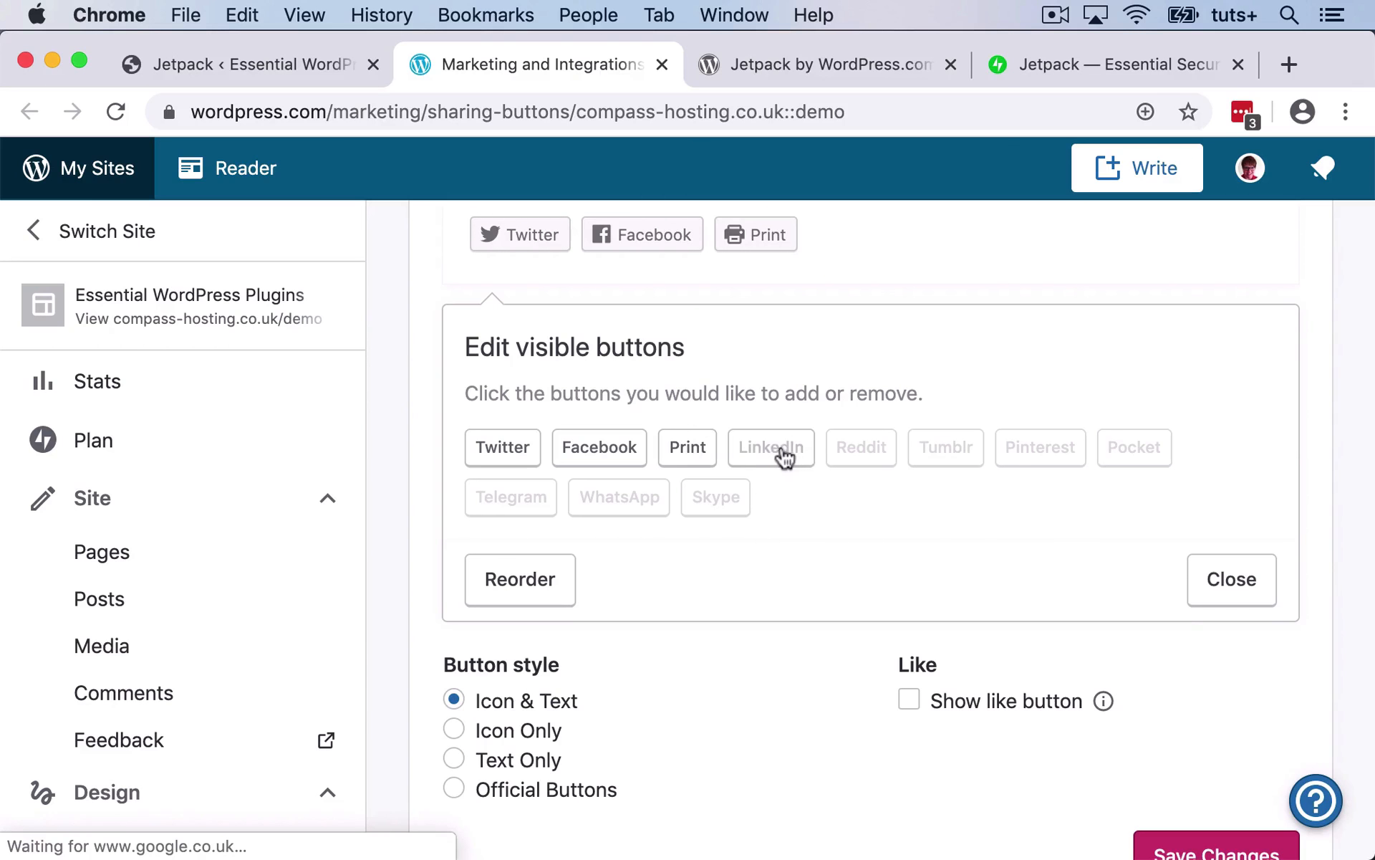
left_click(692, 451)
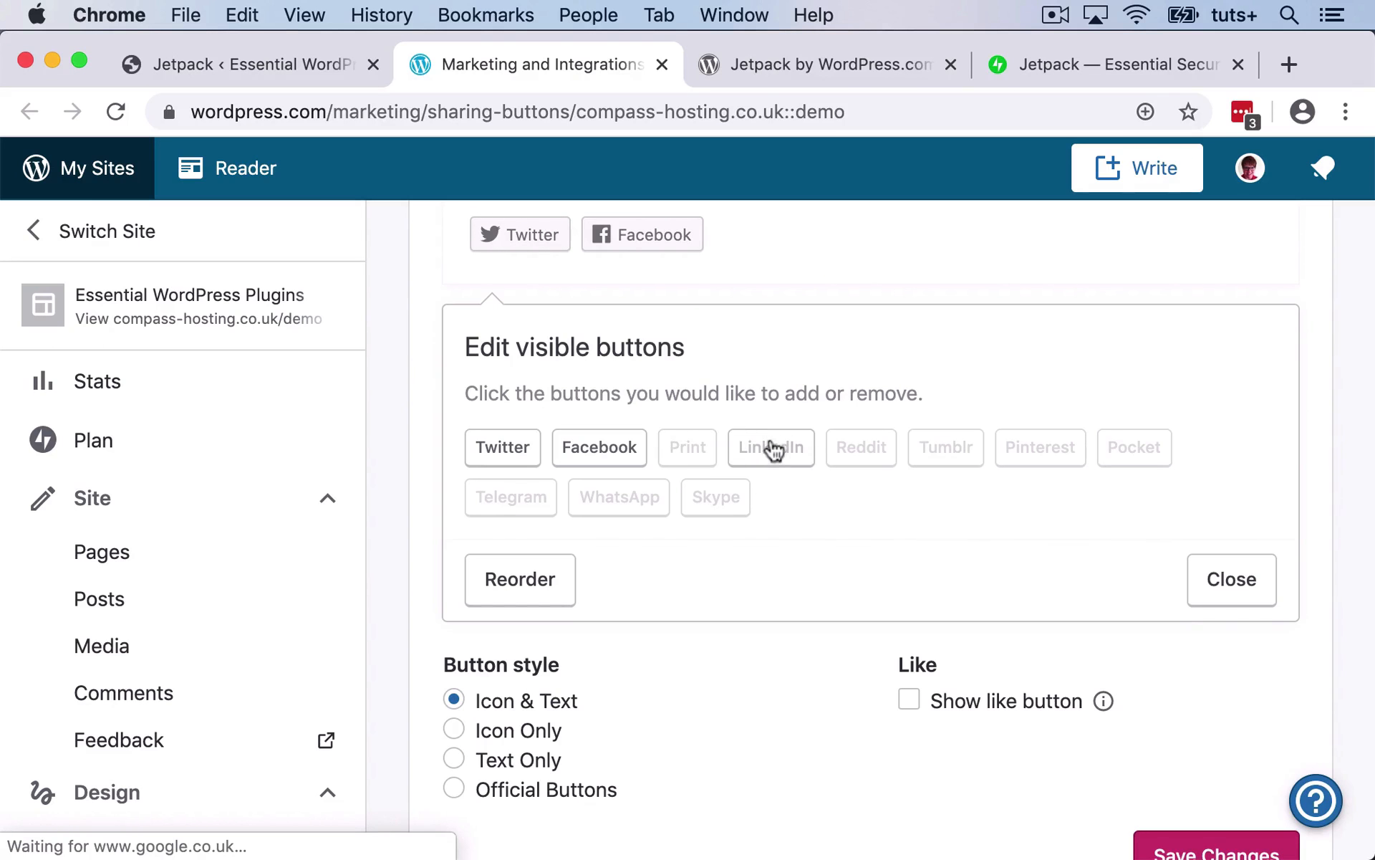
left_click(865, 450)
left_click(947, 454)
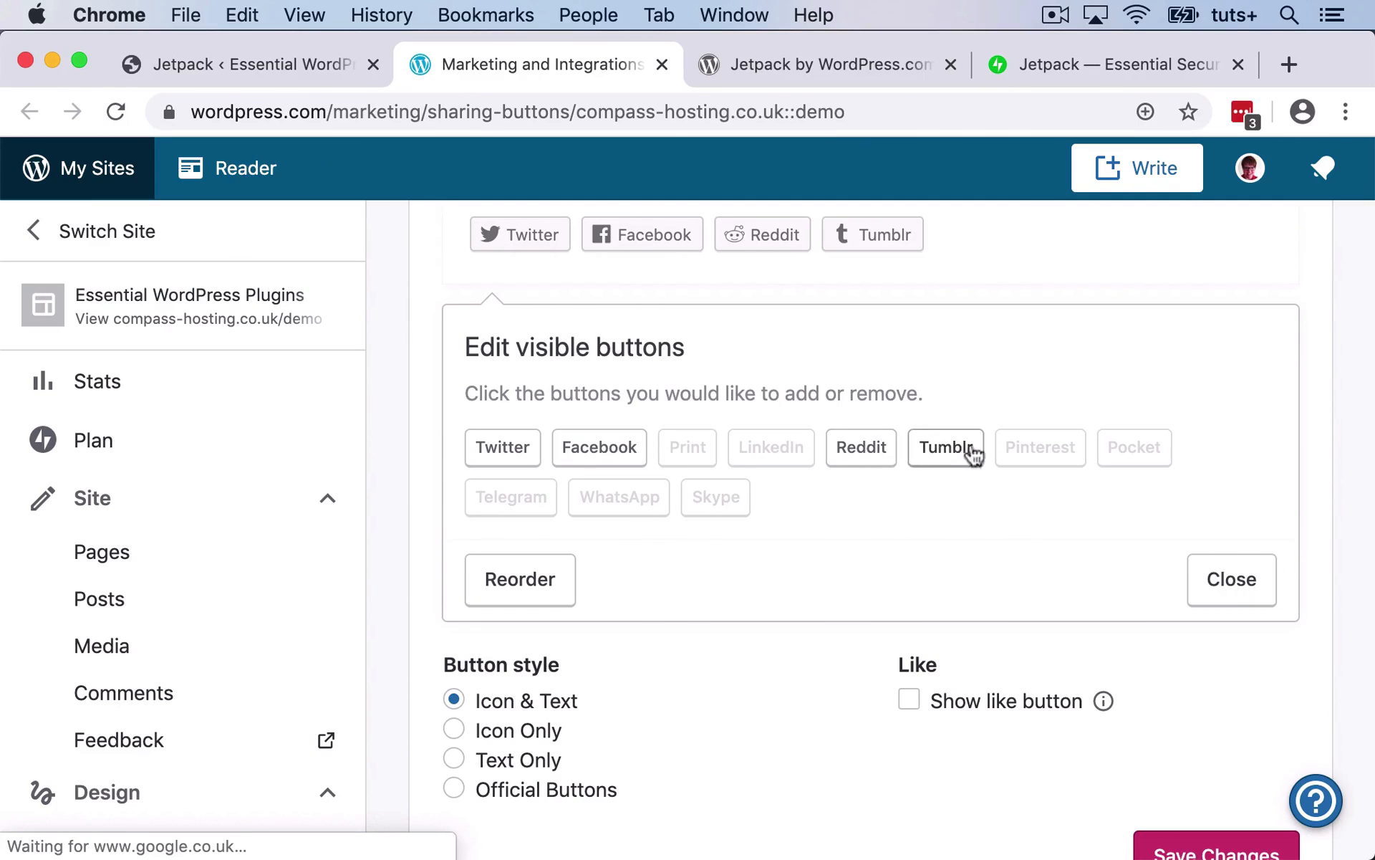
left_click(1040, 452)
left_click(1136, 458)
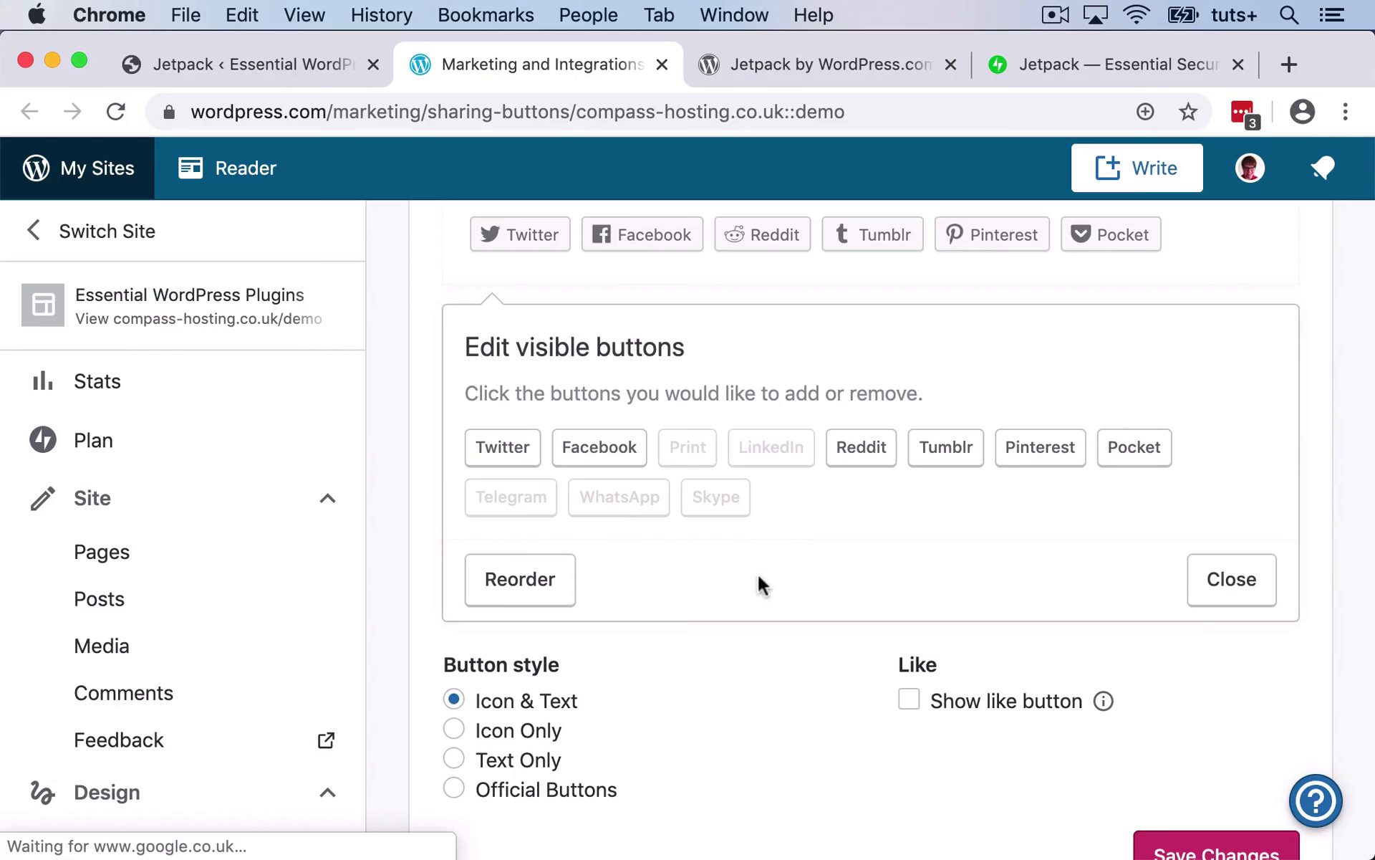
left_click(1230, 582)
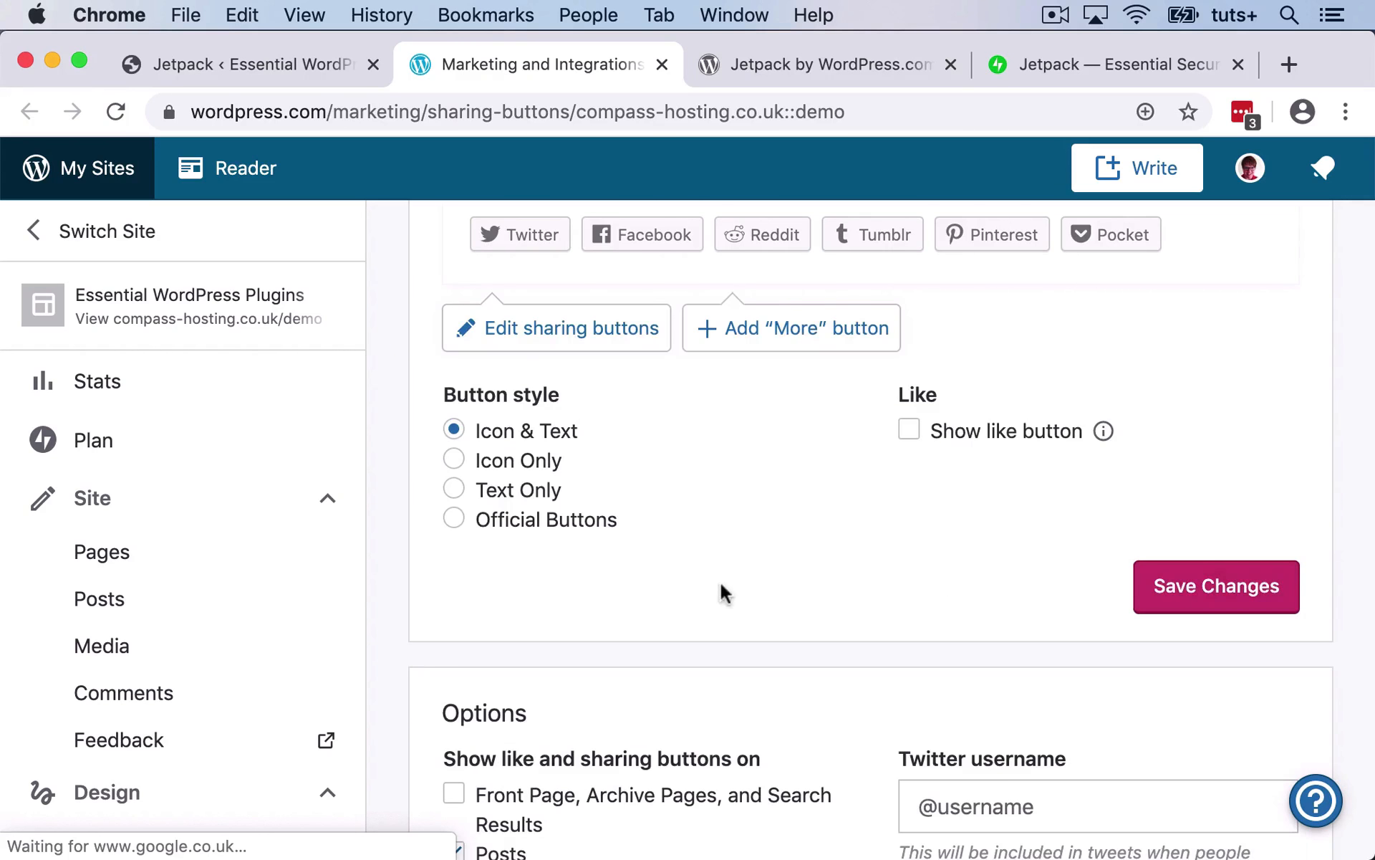
Step: Compare the Icon Only, Text Only and Official Buttons styles for the sharing buttons and settle on Icon Only
scroll(694, 539, "up", 4)
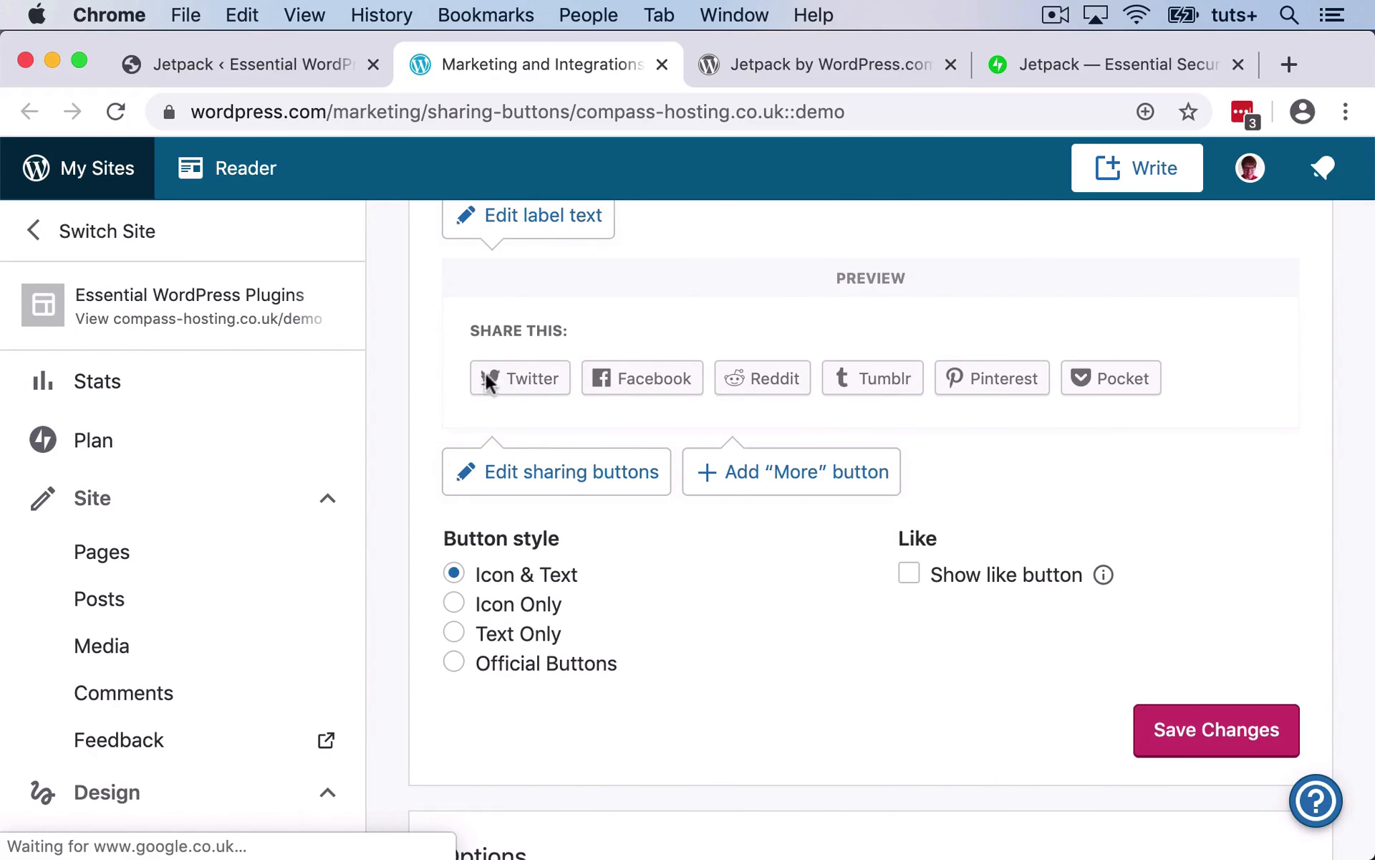
left_click(454, 603)
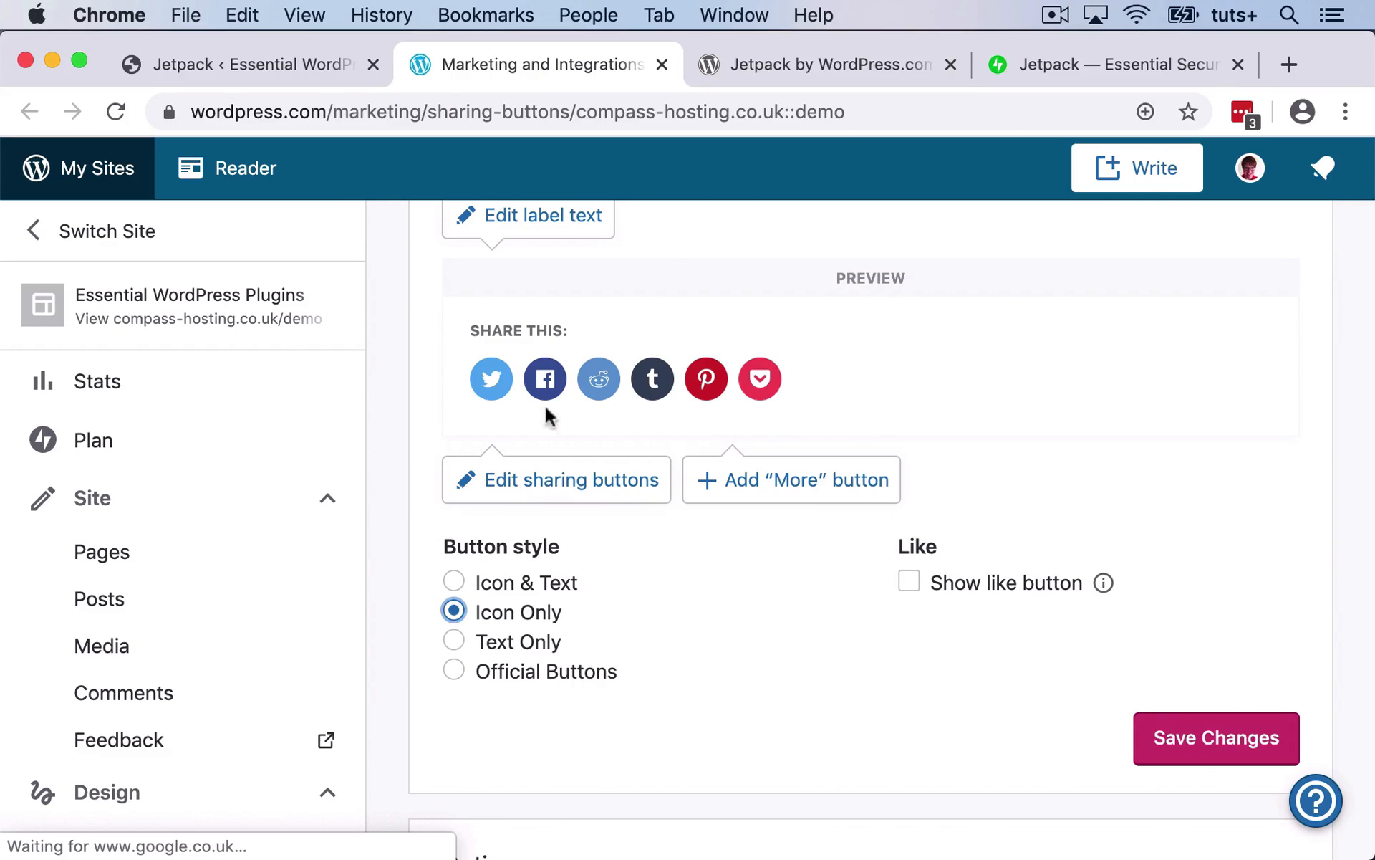
left_click(456, 644)
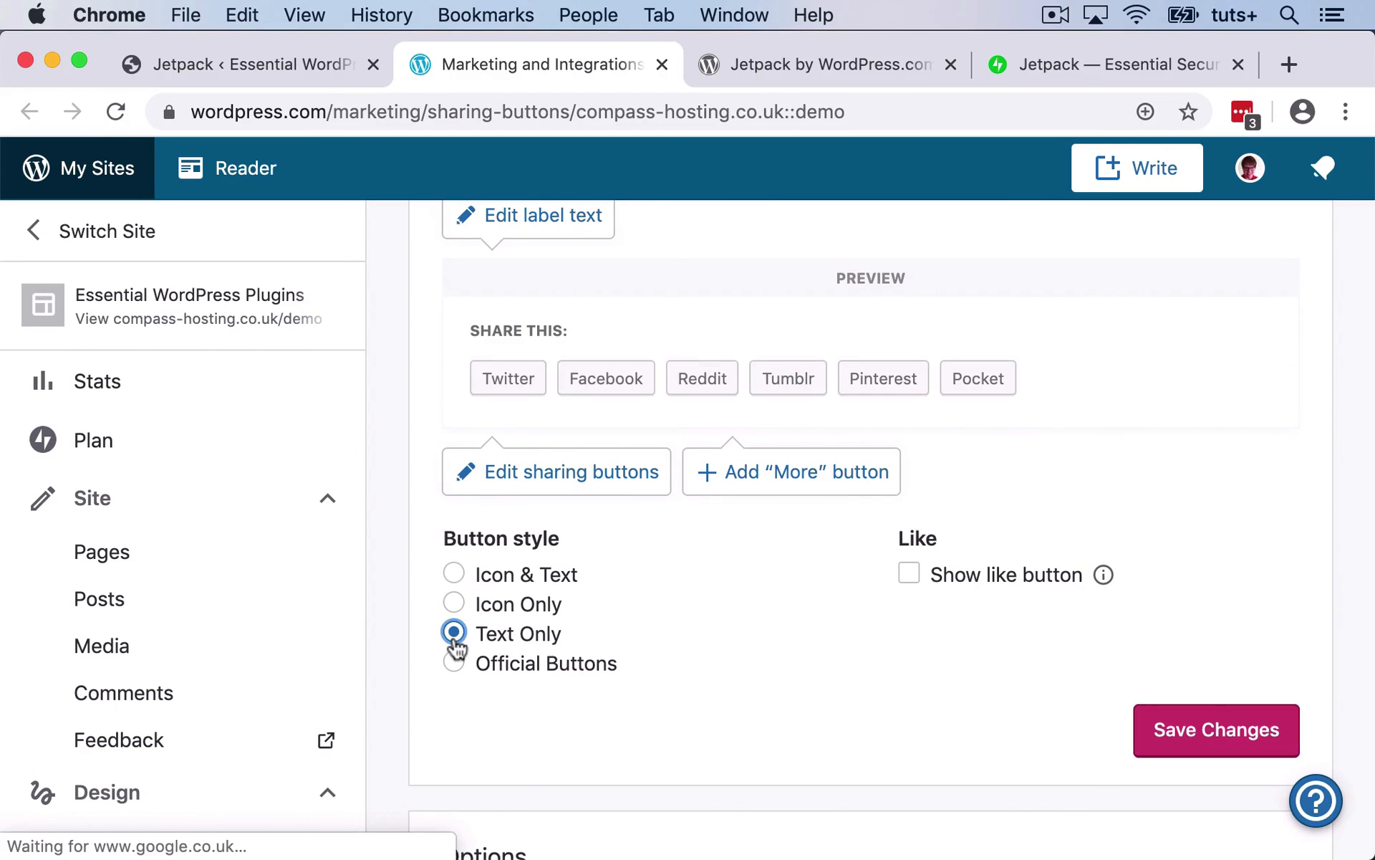
left_click(457, 664)
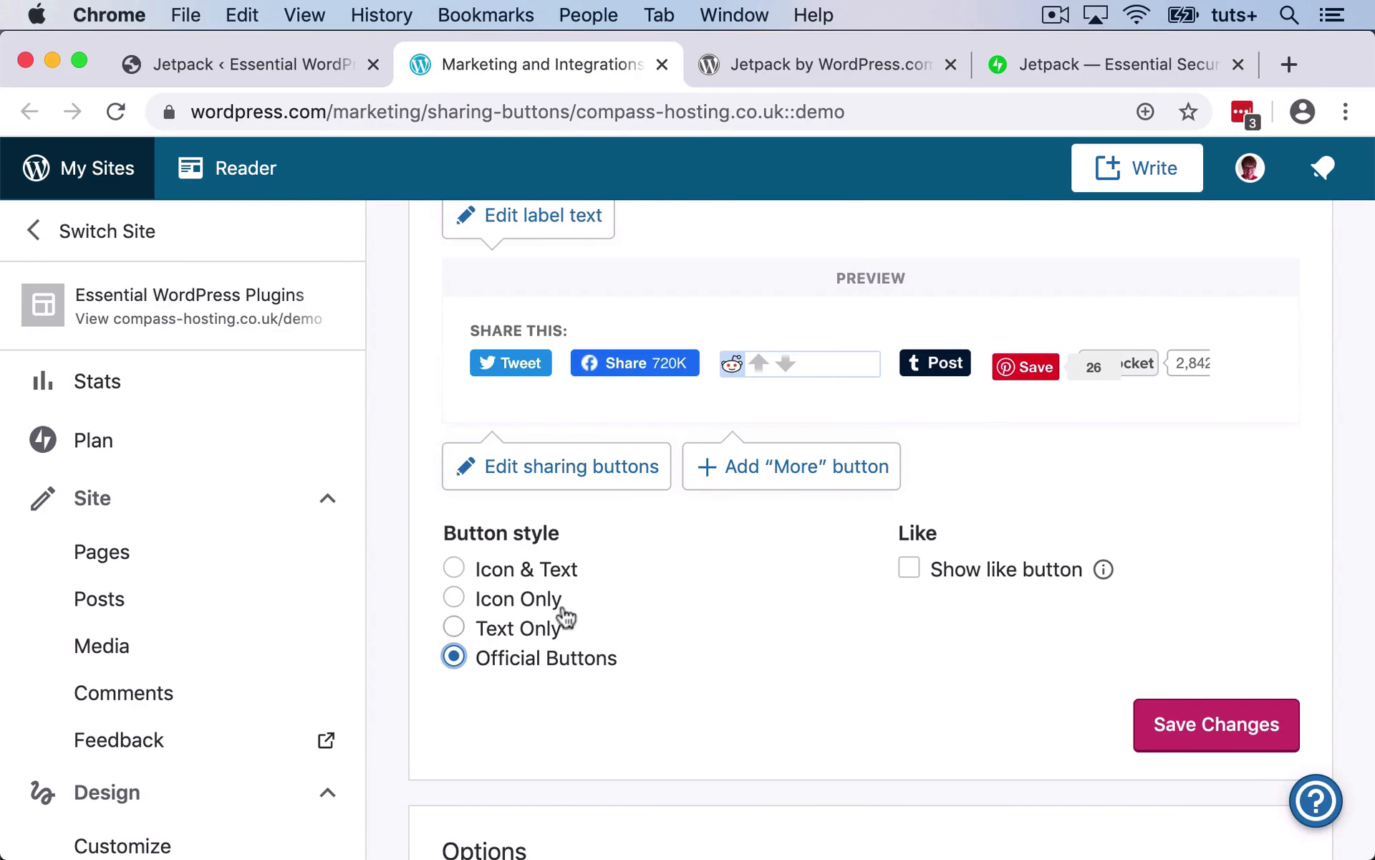
left_click(454, 598)
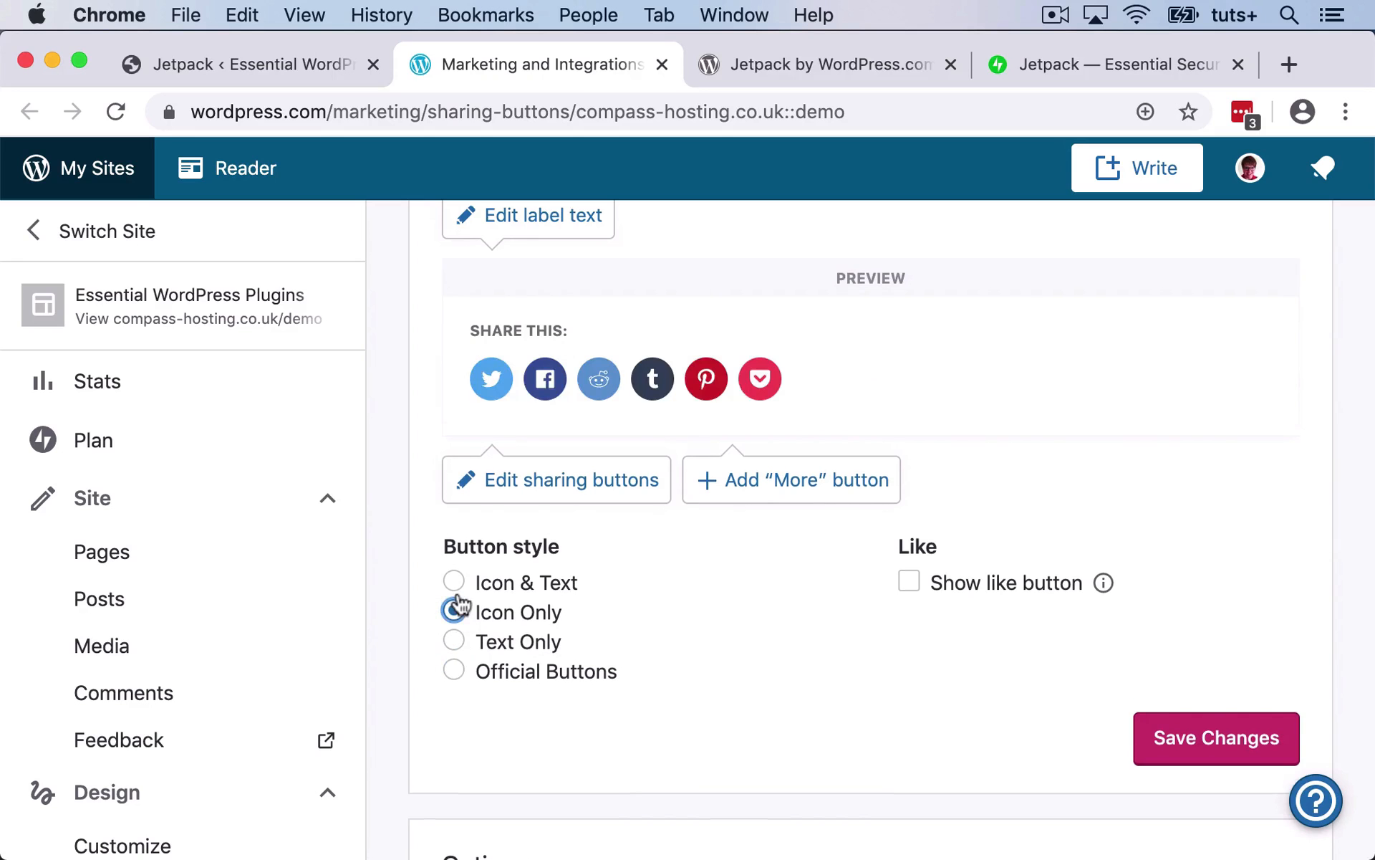
Step: Set the like and sharing buttons to show on Posts but not on Pages
scroll(745, 706, "down", 3)
scroll(743, 707, "down", 3)
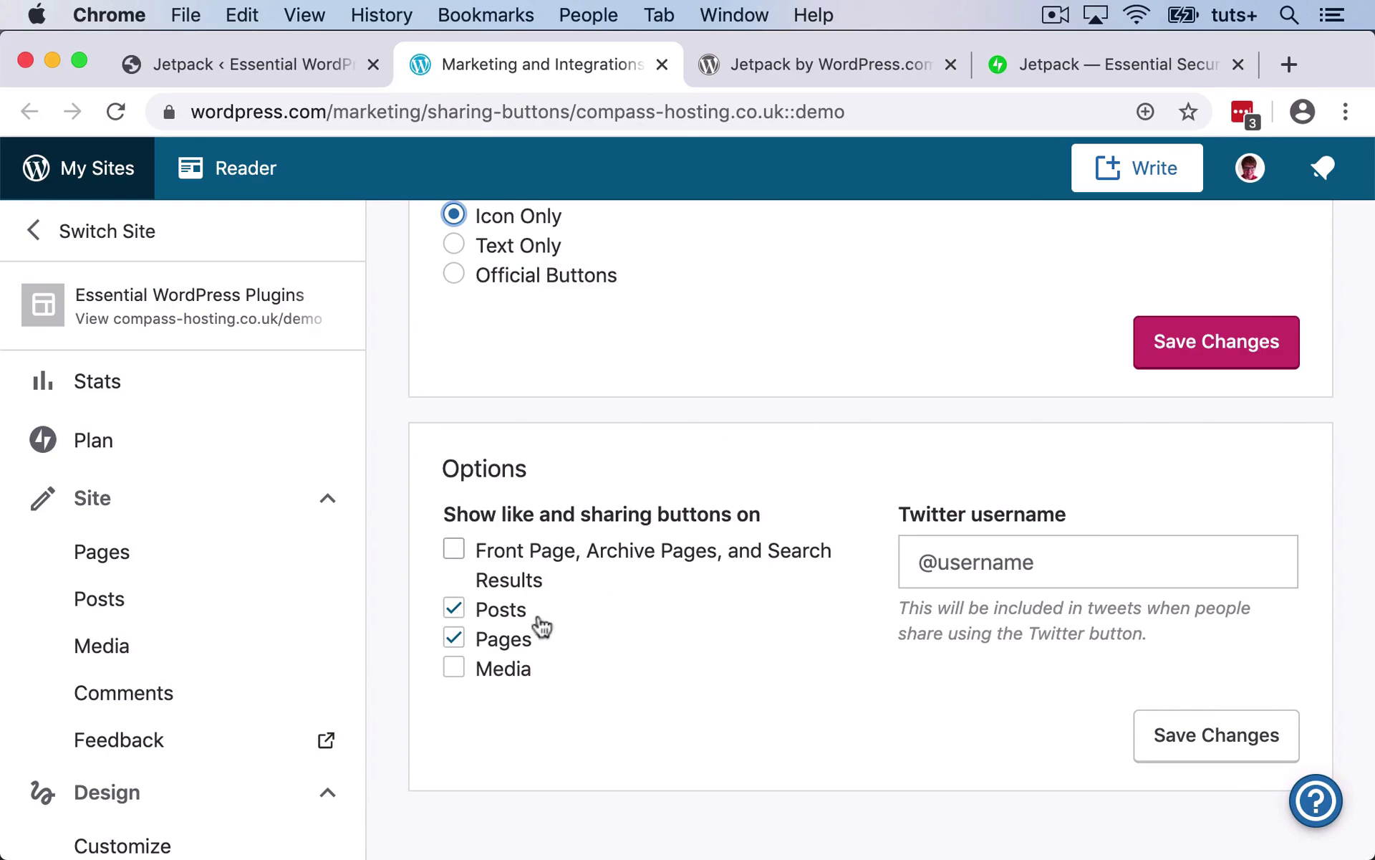
left_click(454, 611)
left_click(455, 608)
left_click(455, 638)
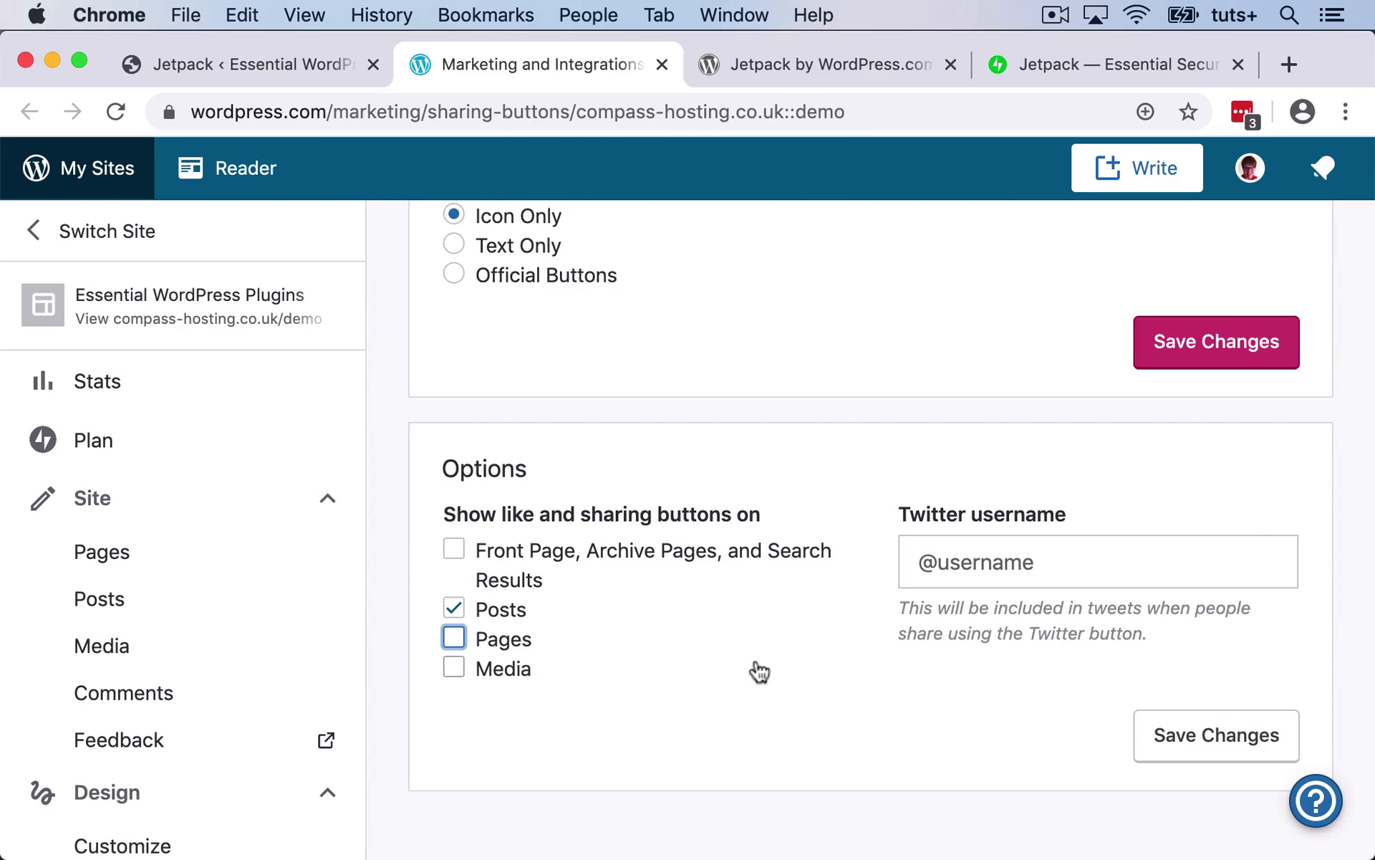
Step: Enter the site owner's Twitter username to include in shared tweets and save the sharing button changes
left_click(936, 564)
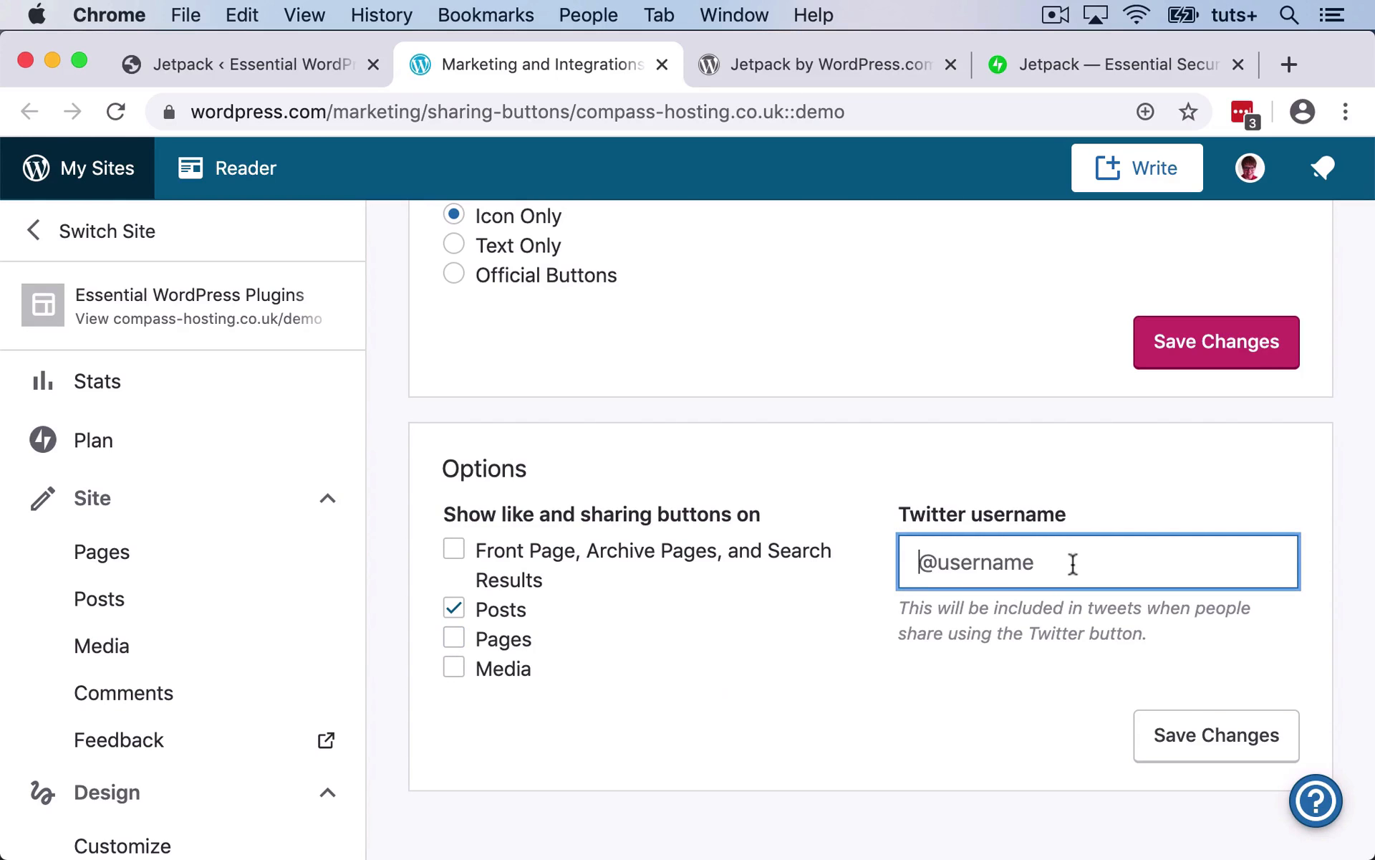
type("@rachelmcwrites")
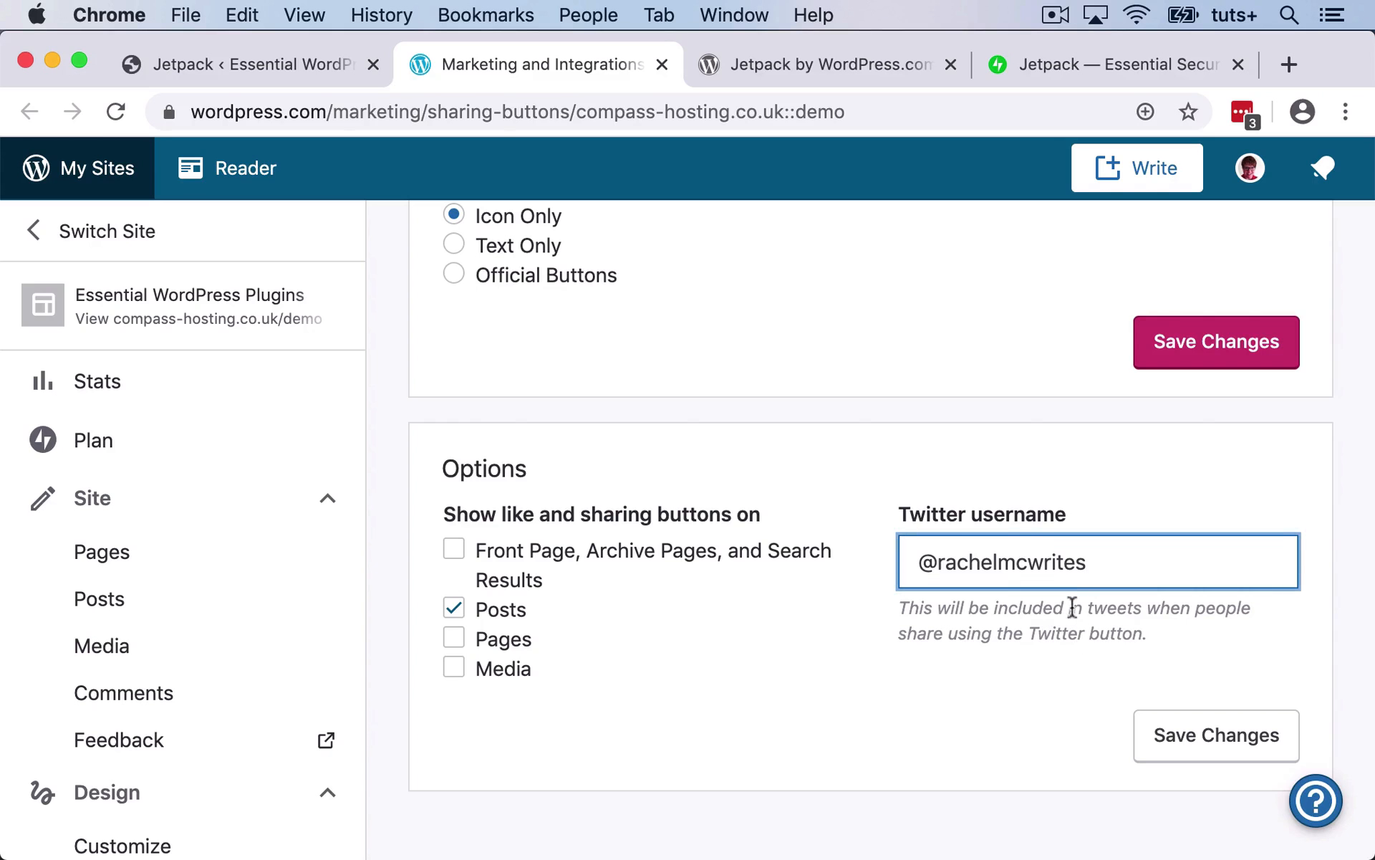
left_click(1207, 744)
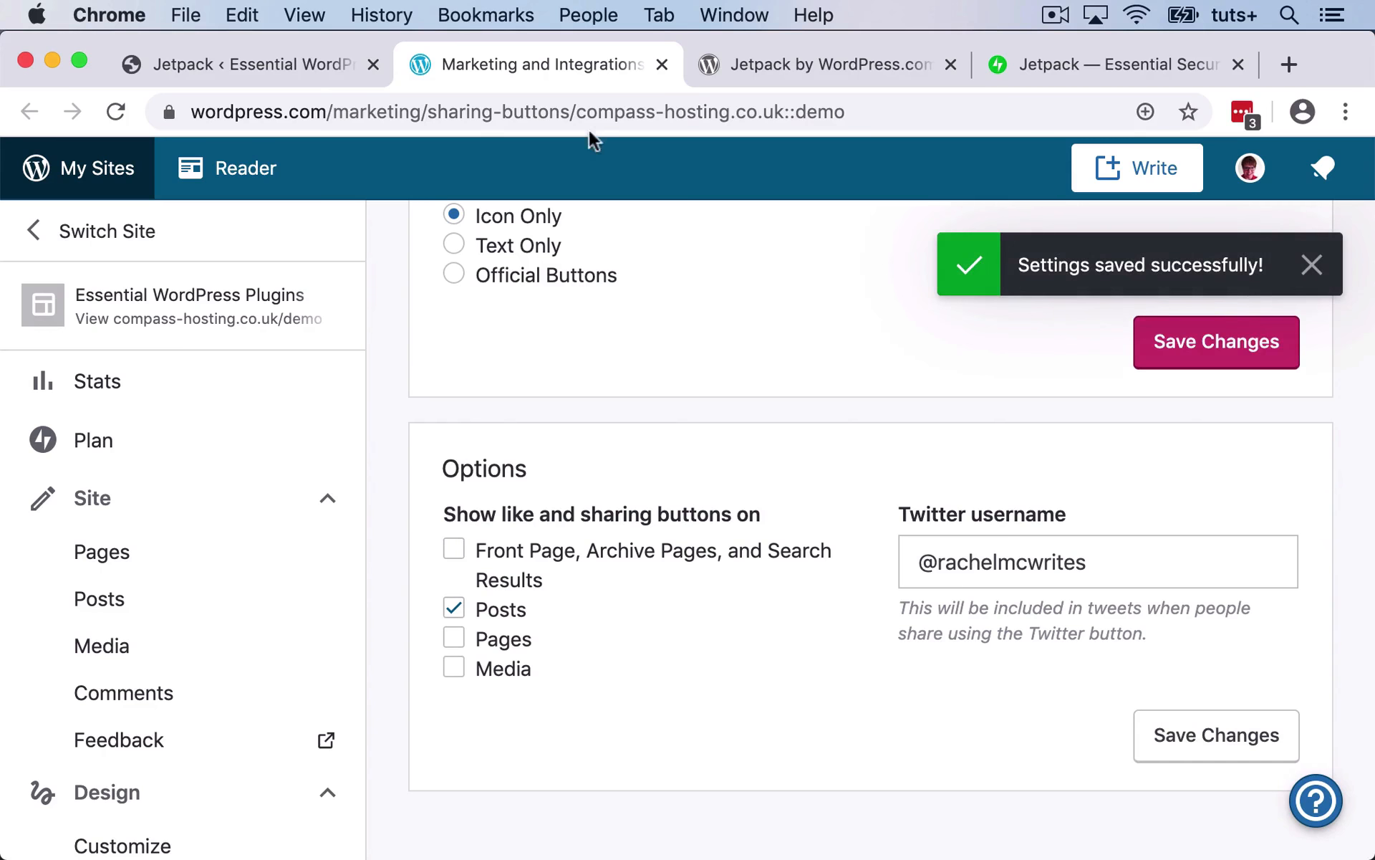
Step: Close the sharing button configuration page and add Like buttons to posts and pages in Jetpack's Sharing settings
left_click(662, 64)
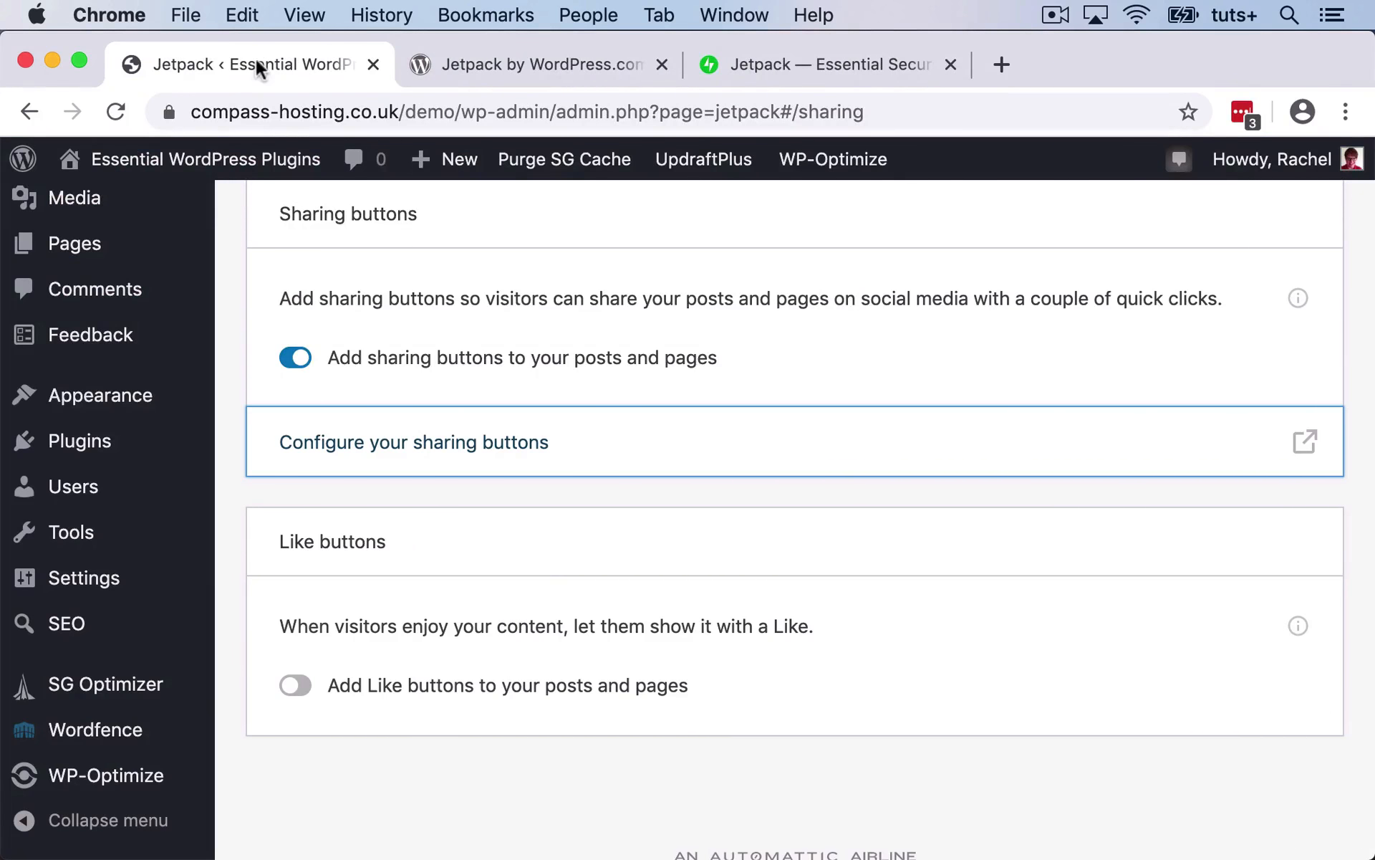
scroll(657, 474, "down", 3)
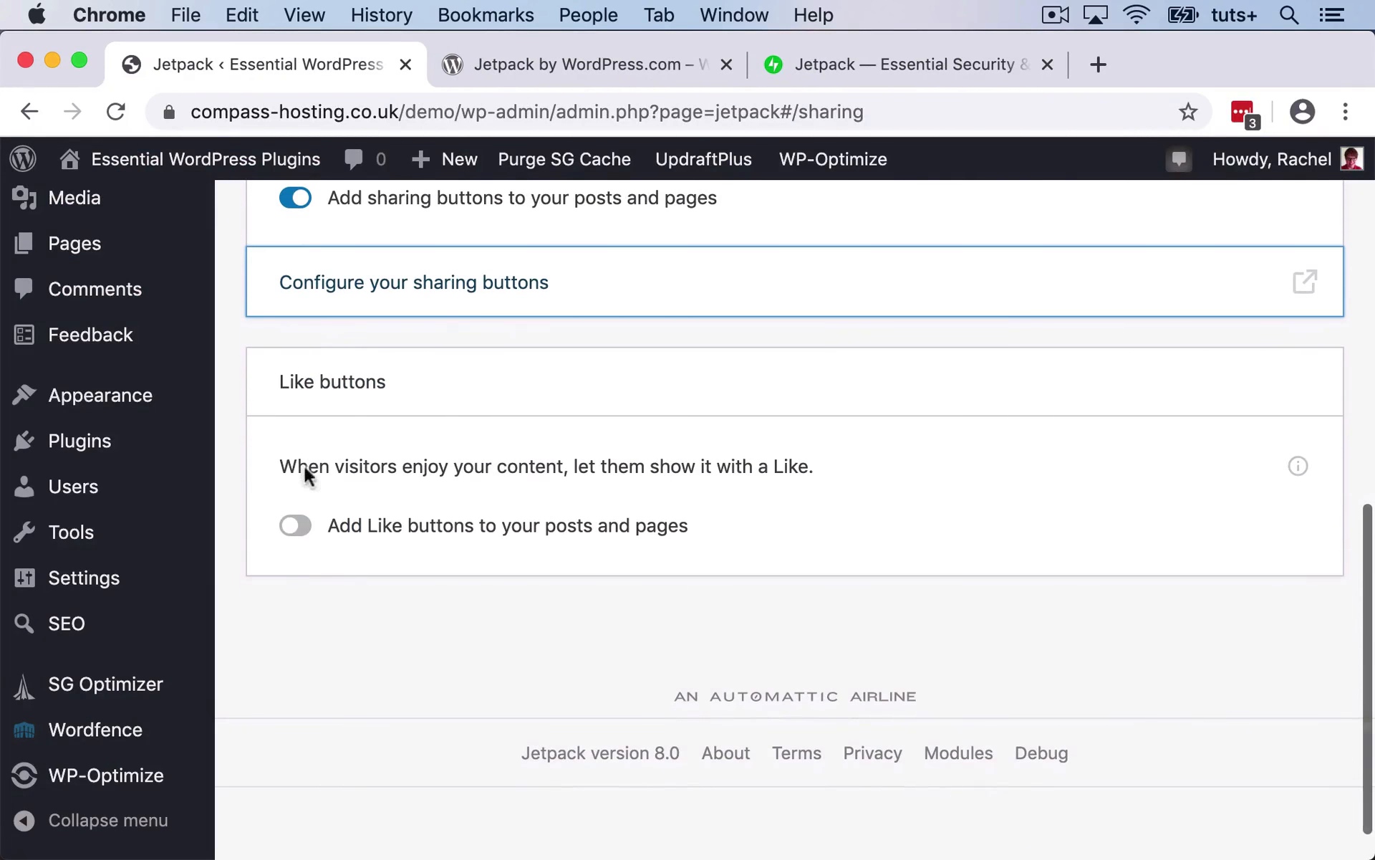
left_click(301, 528)
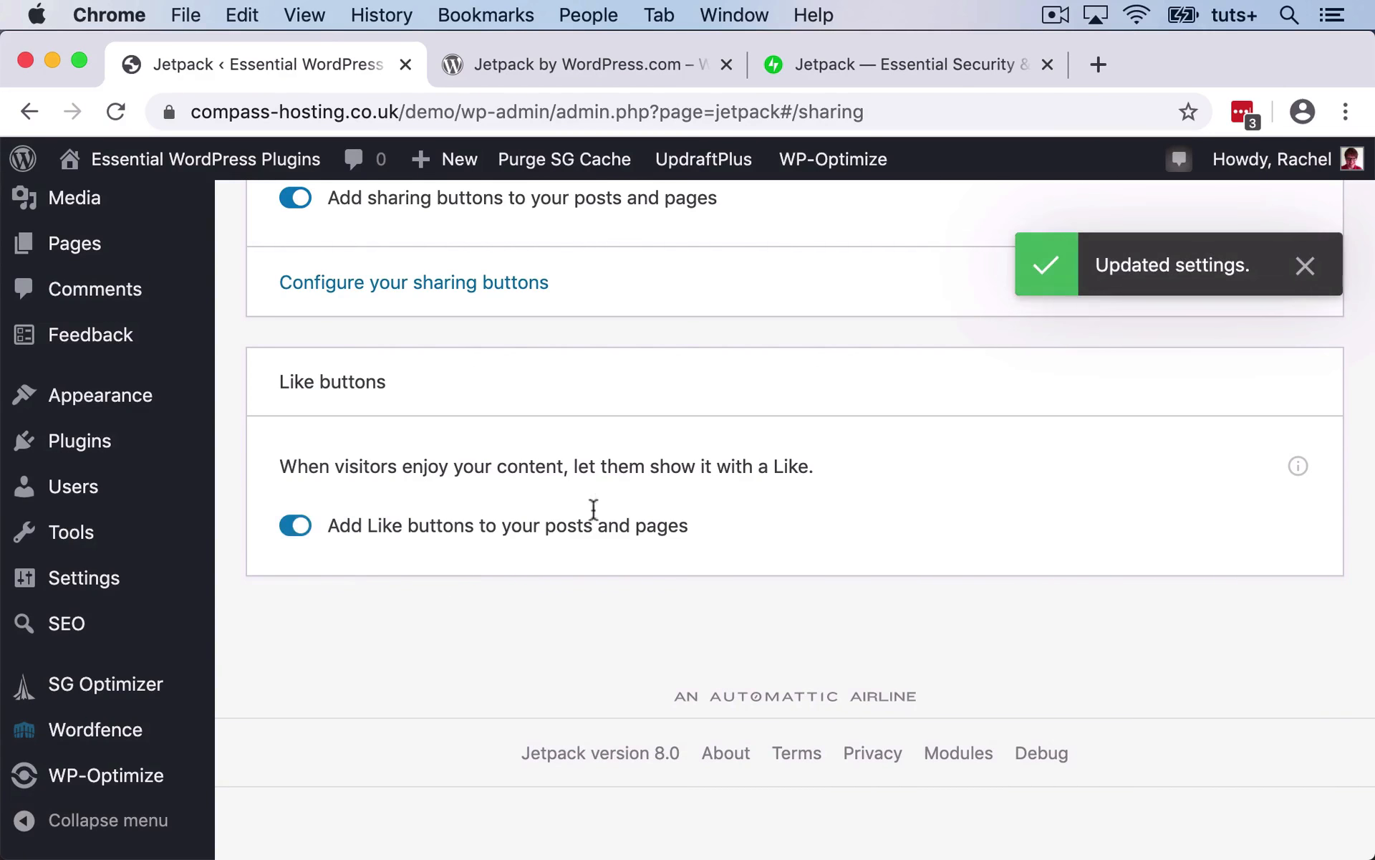
Step: In the Discussion settings, let visitors use a WordPress.com, Twitter, Facebook, or Google account to comment
scroll(636, 484, "up", 10)
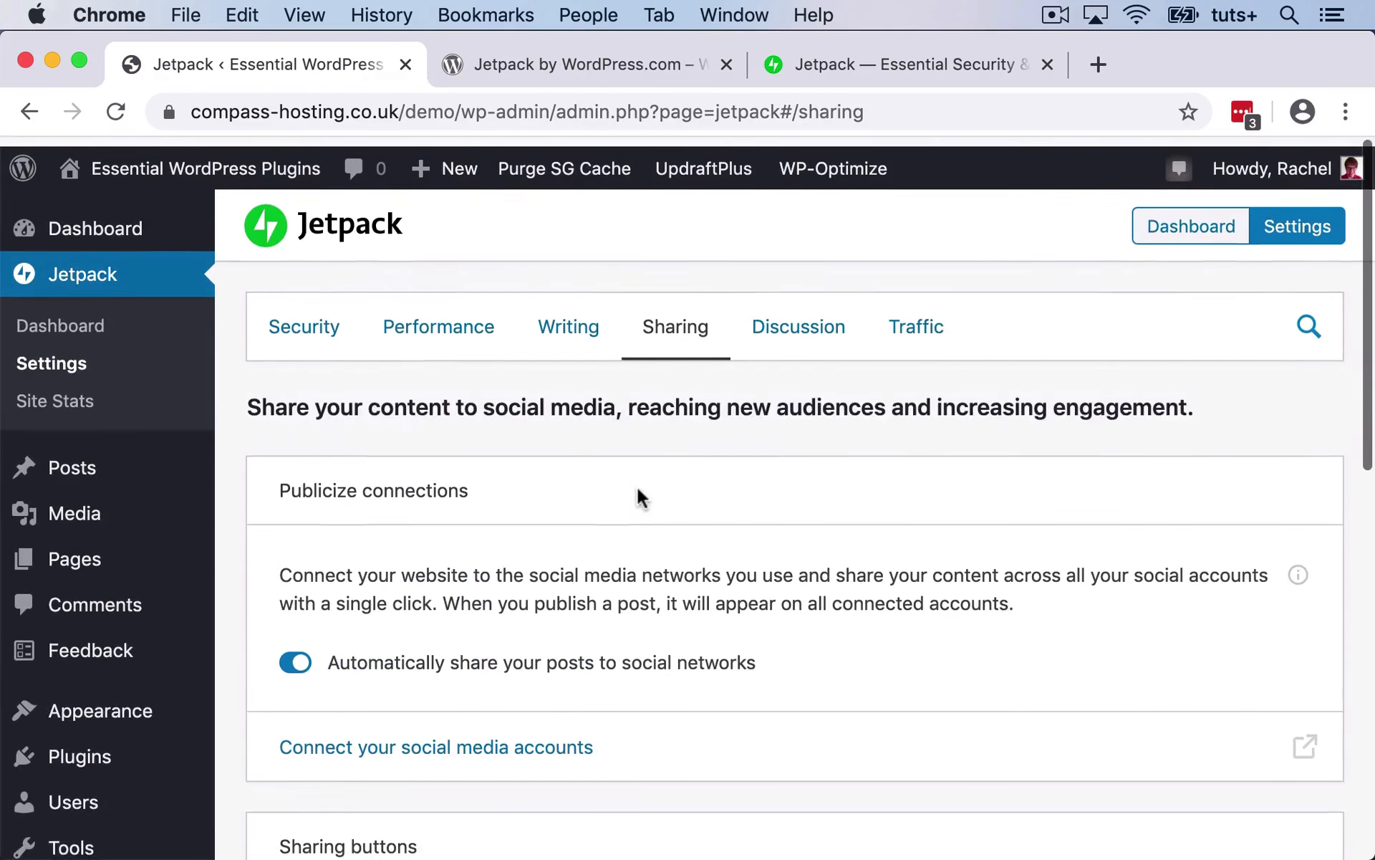
left_click(791, 326)
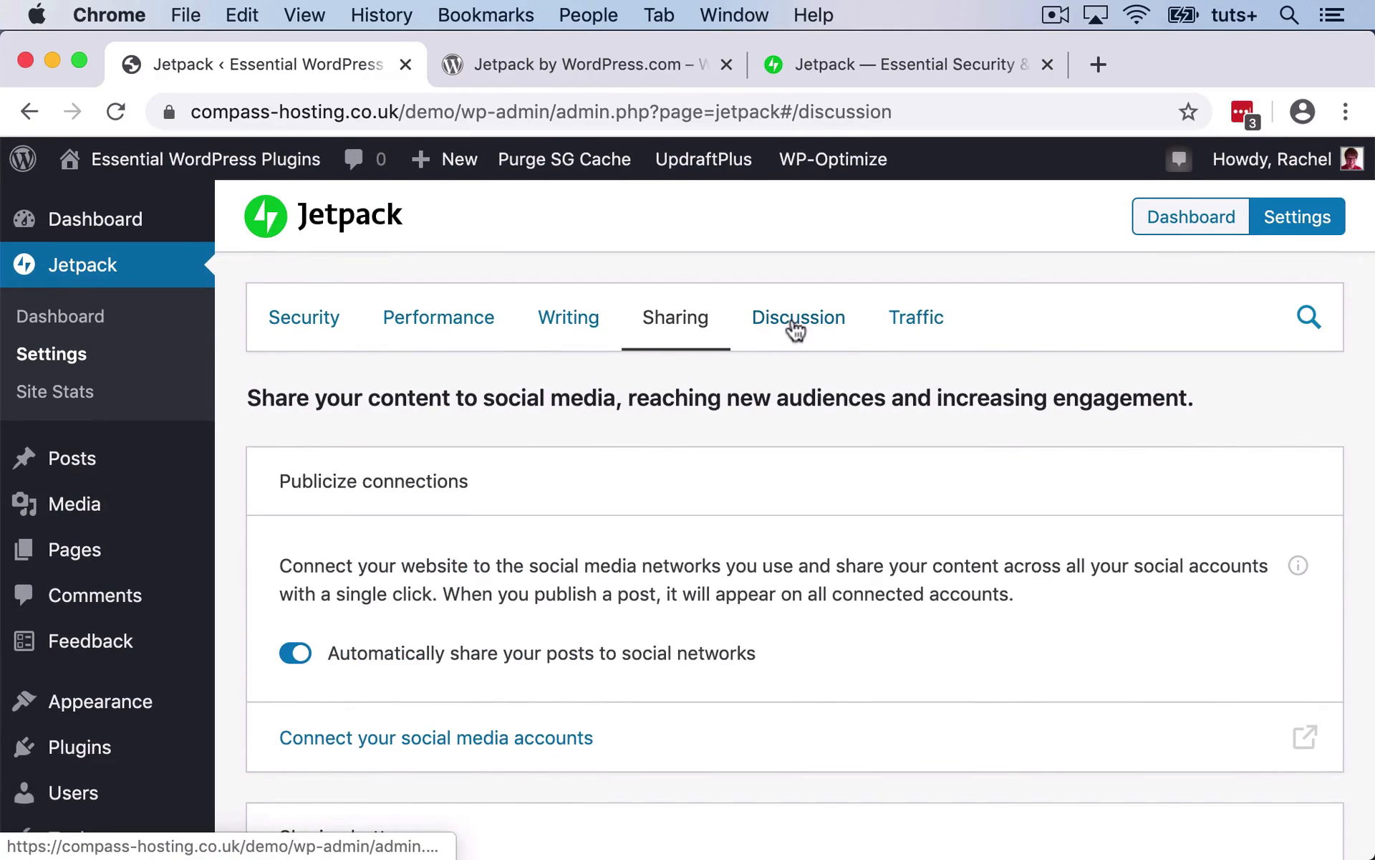
scroll(565, 547, "down", 3)
left_click(300, 378)
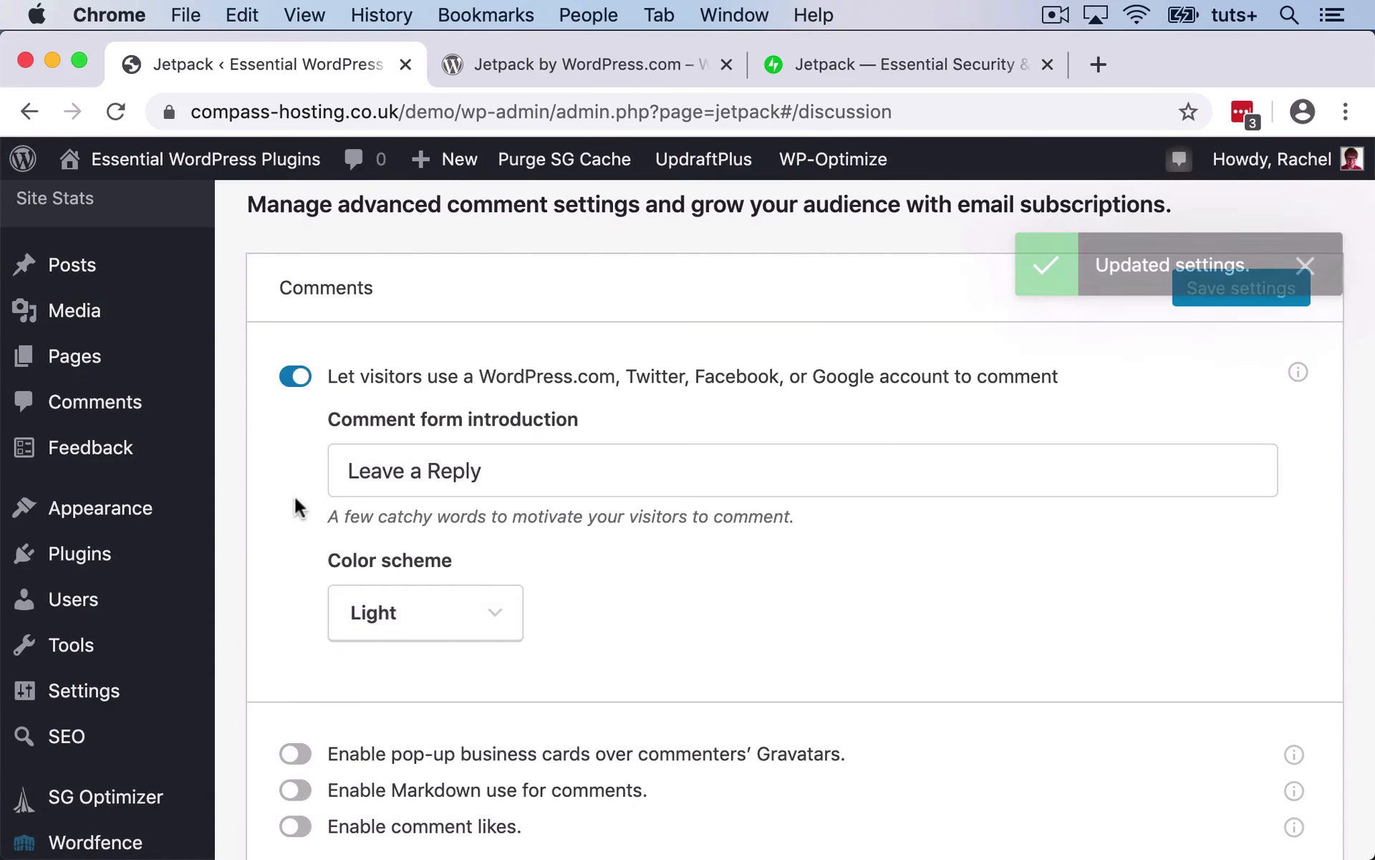
scroll(275, 595, "down", 1)
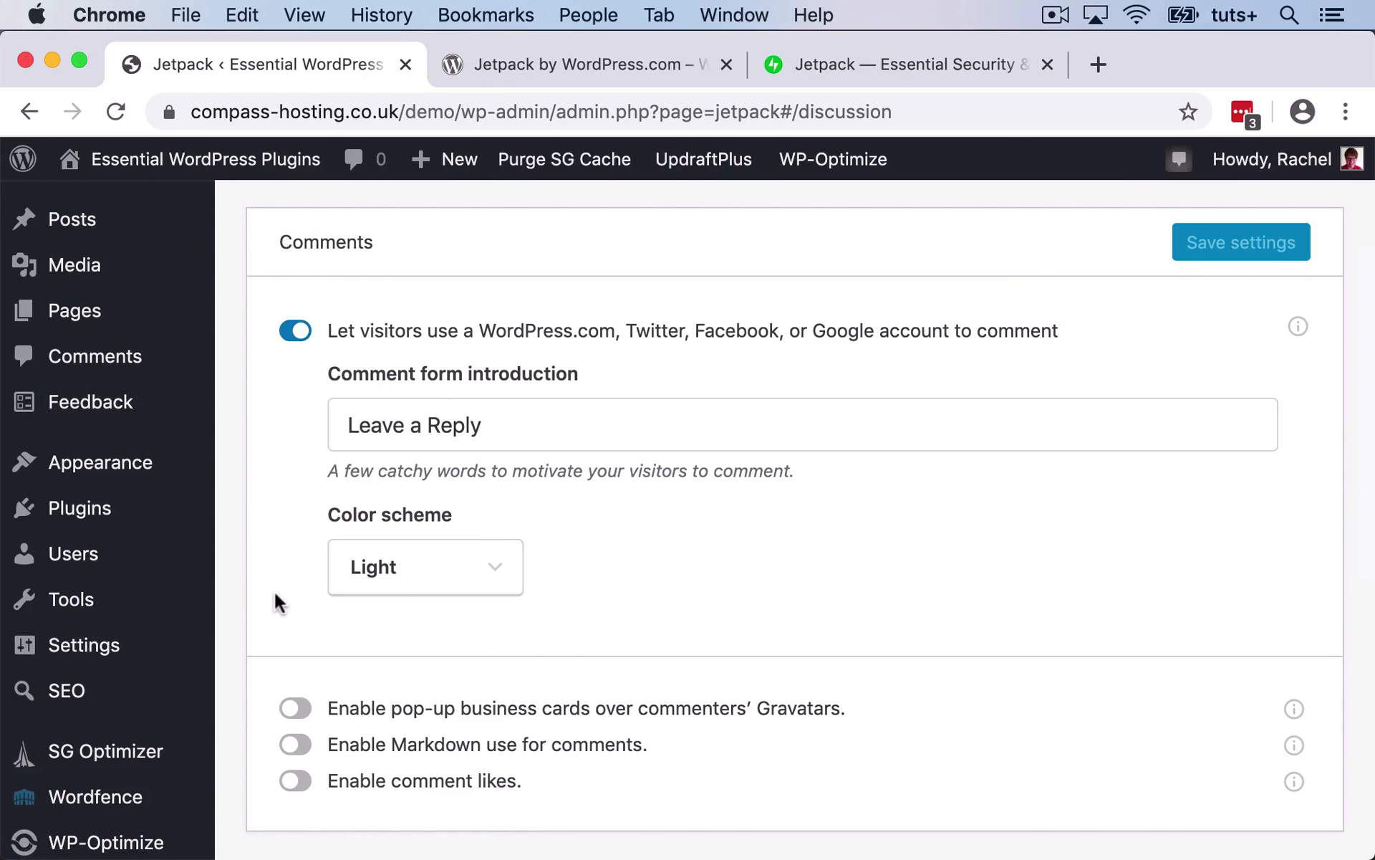
Step: Enable comment likes and email subscriptions, including the "subscribe to site" and "subscribe to comments" options on the comment form
scroll(274, 593, "down", 5)
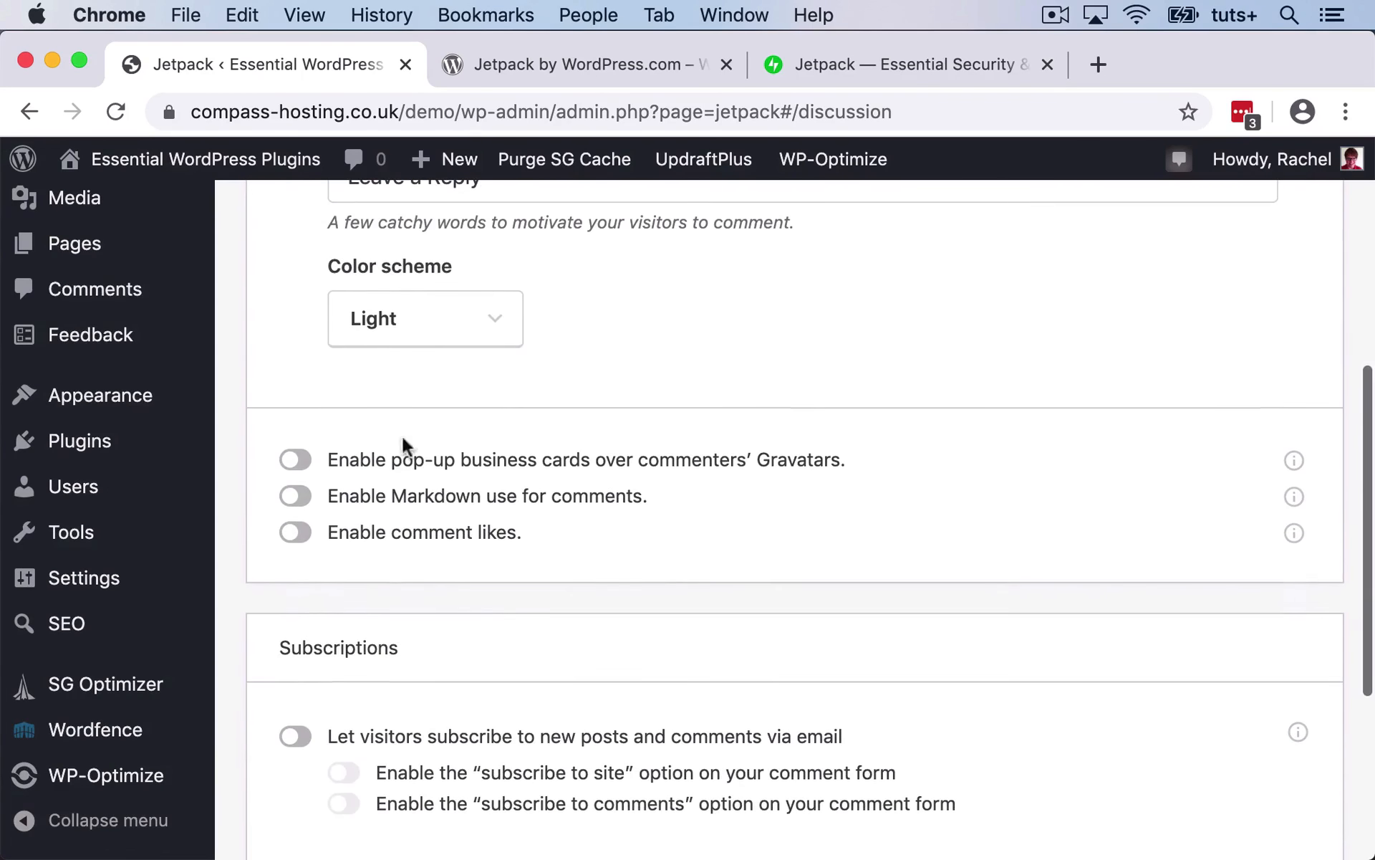
left_click(297, 531)
scroll(738, 548, "down", 2)
scroll(742, 552, "down", 4)
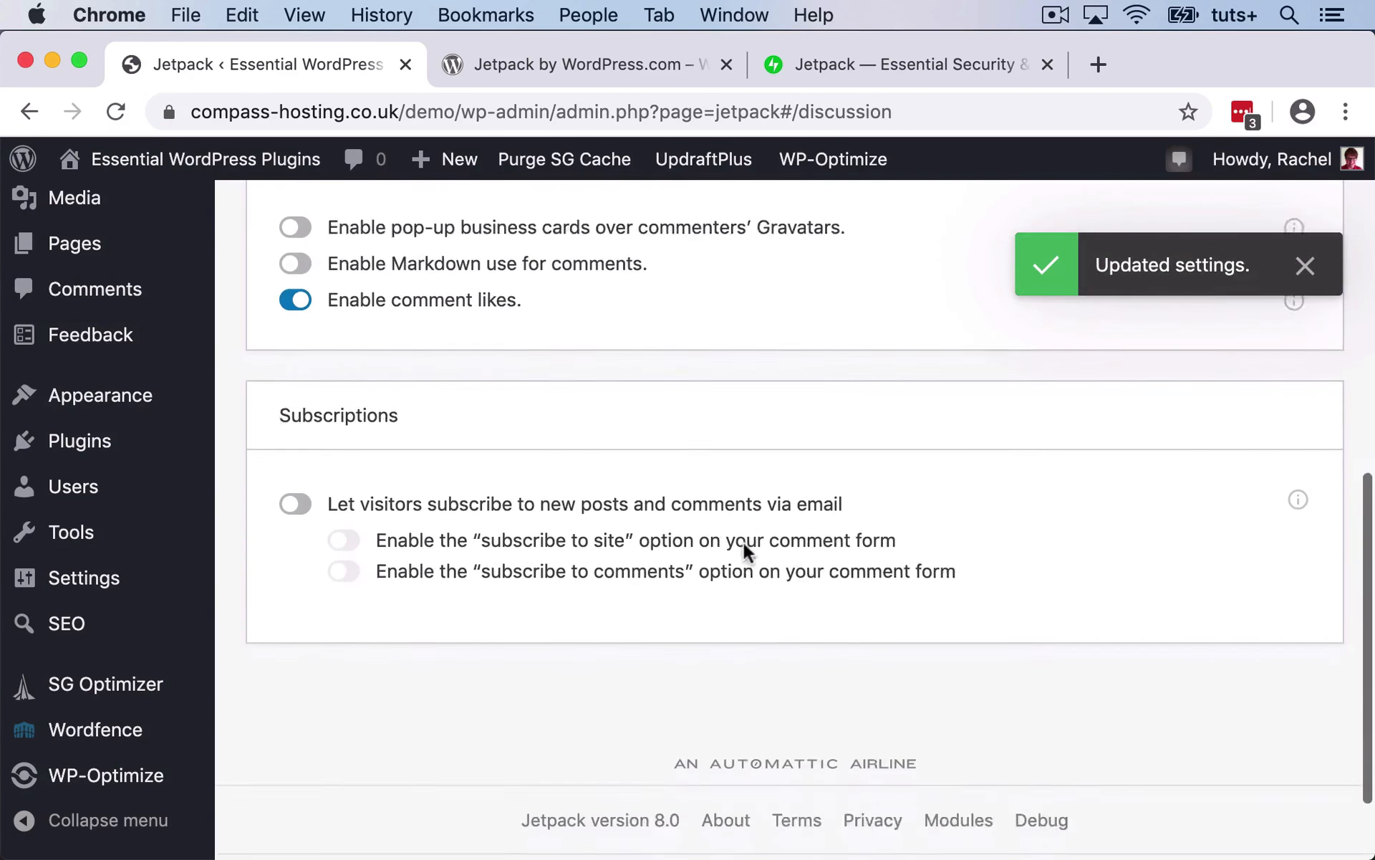
left_click(297, 467)
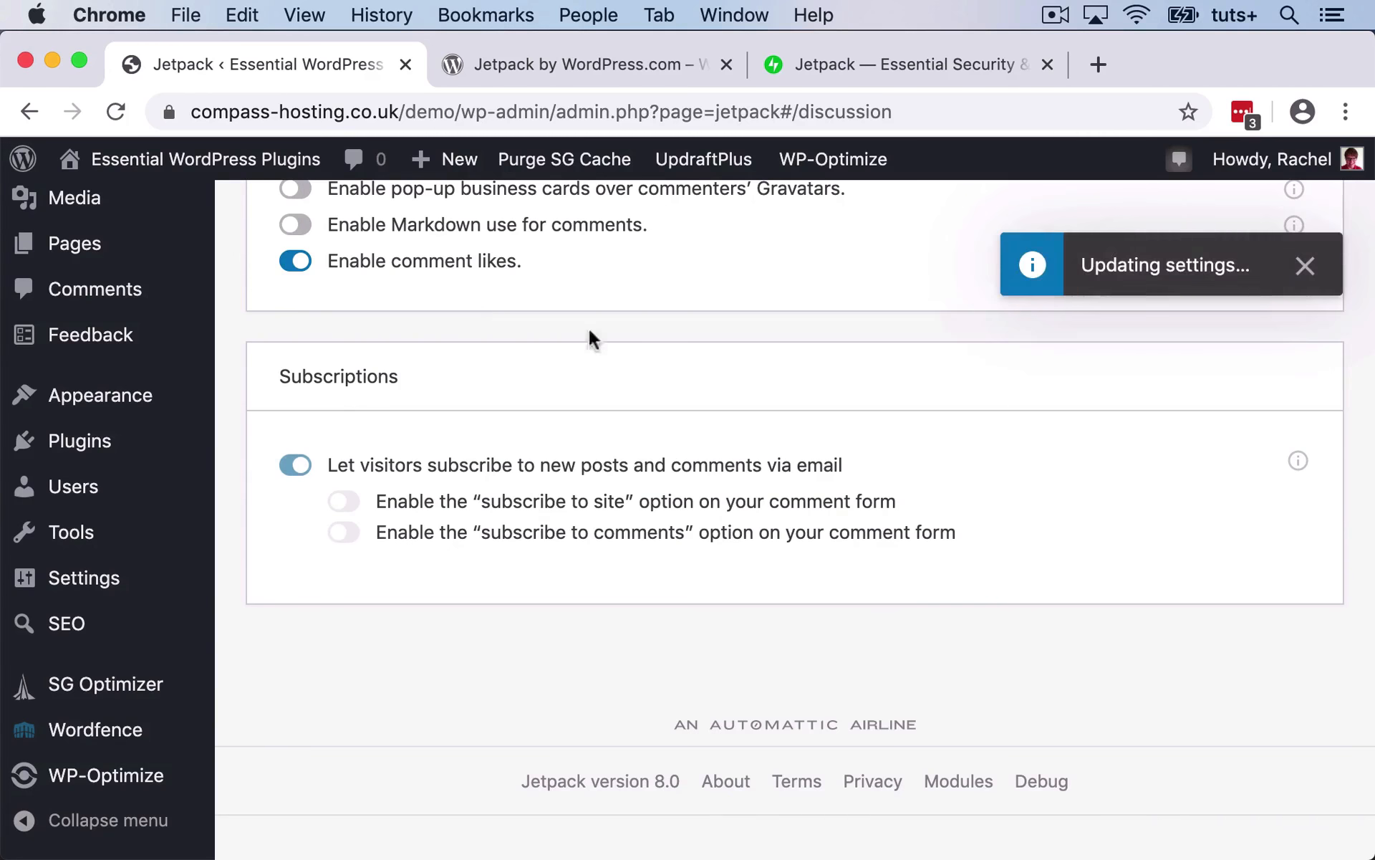
left_click(348, 499)
left_click(351, 534)
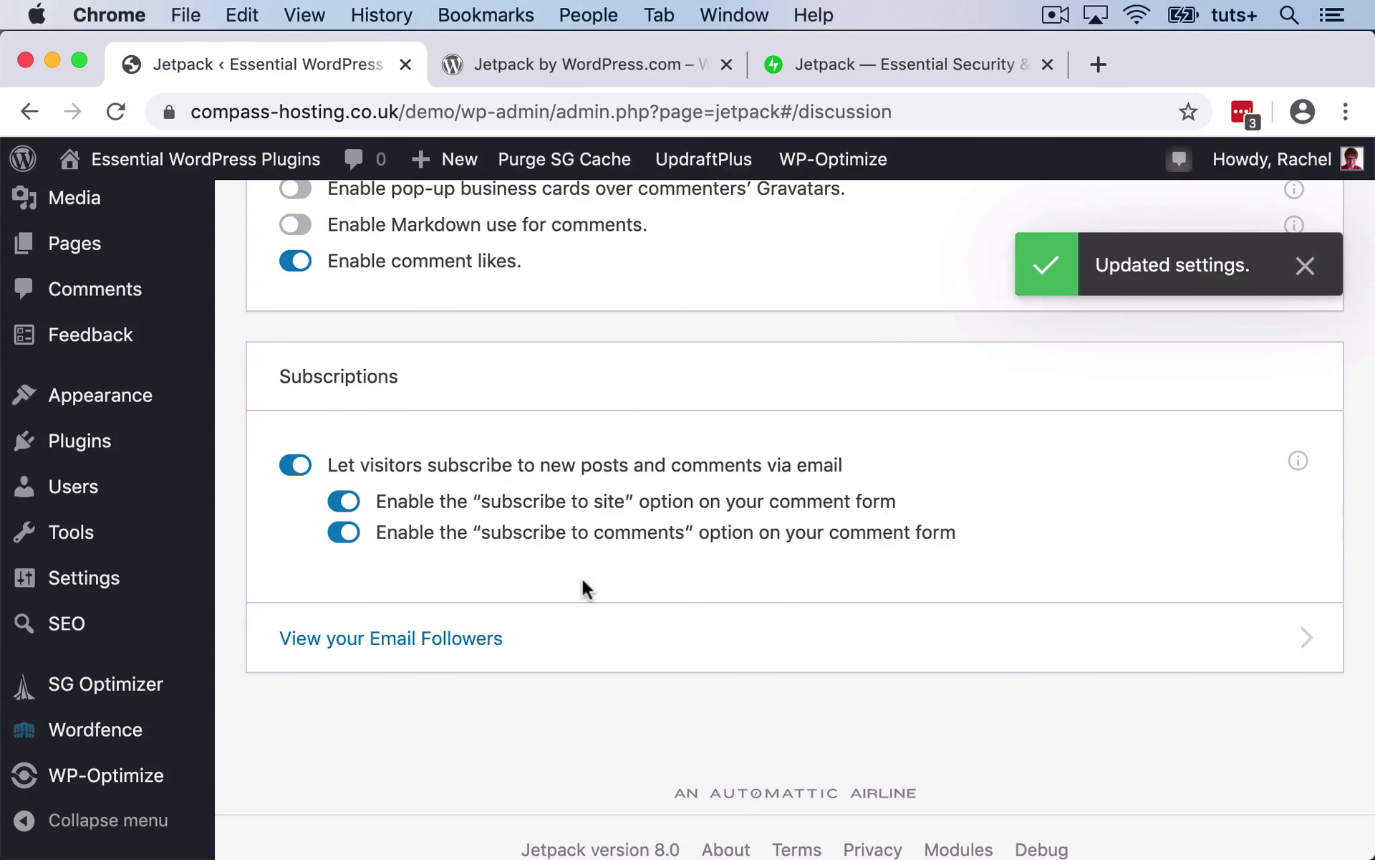
Step: In Jetpack's Traffic settings, show related content after posts
scroll(582, 581, "up", 10)
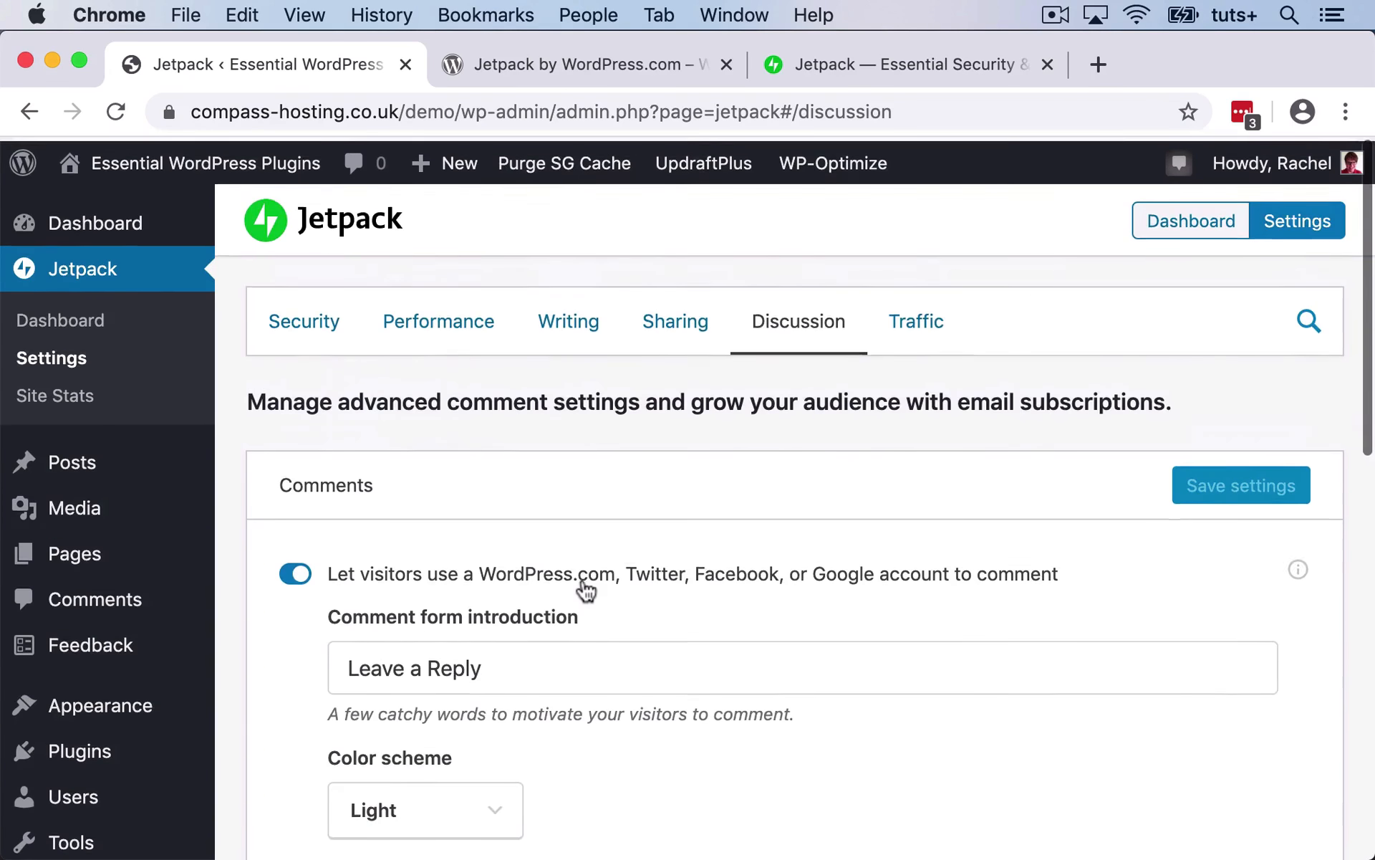
scroll(586, 589, "down", 10)
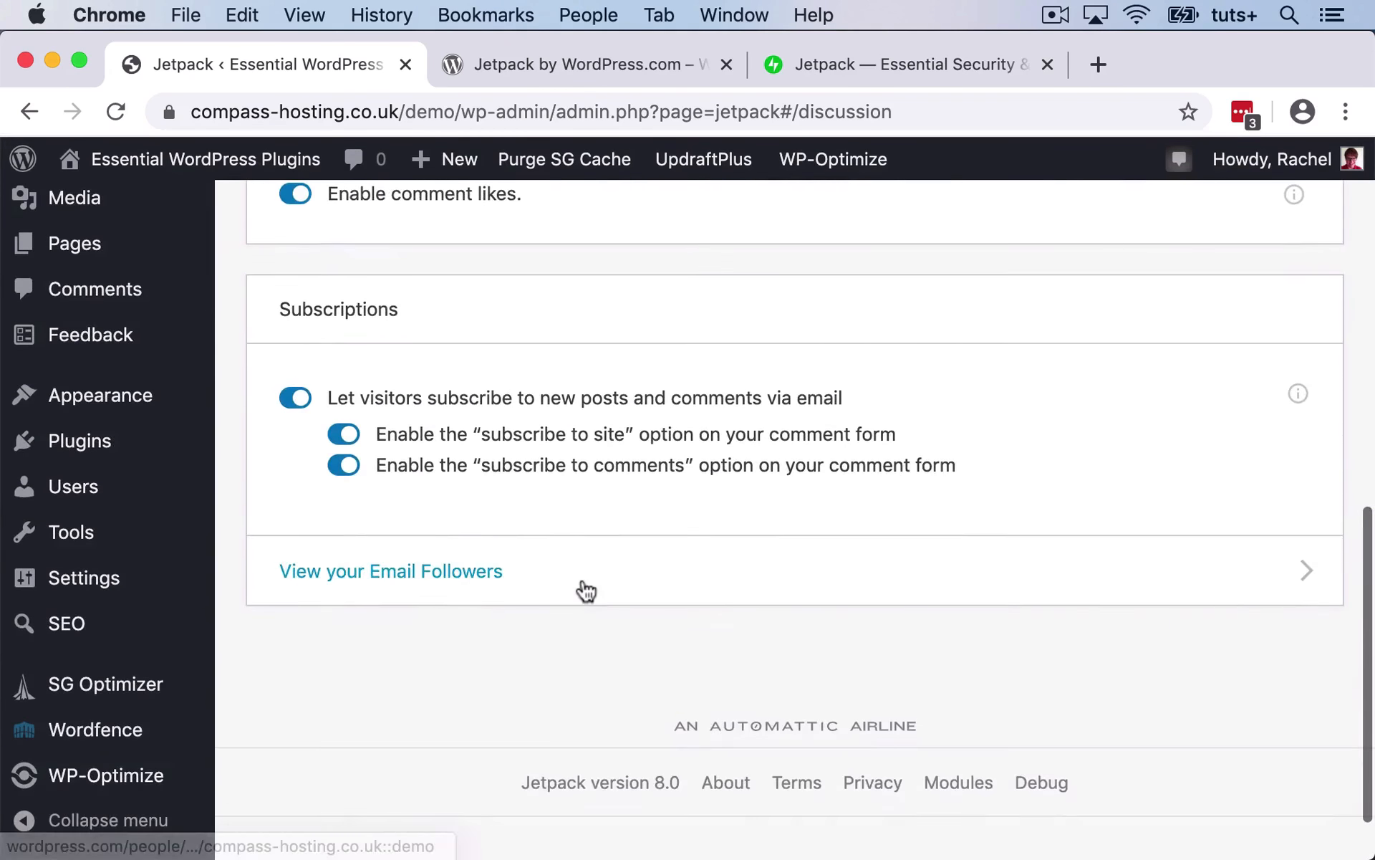
scroll(586, 589, "up", 10)
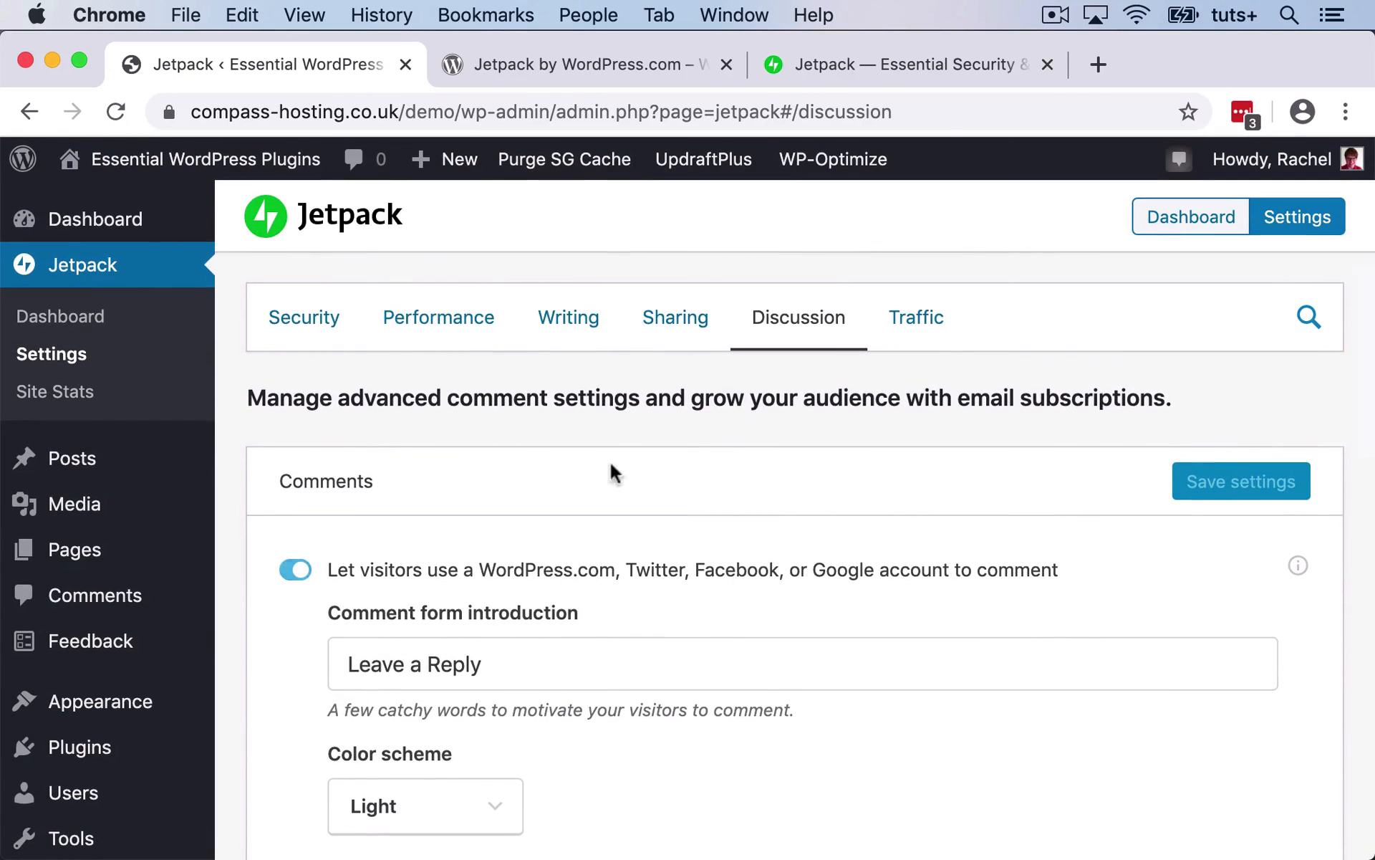
left_click(929, 324)
scroll(746, 525, "down", 1)
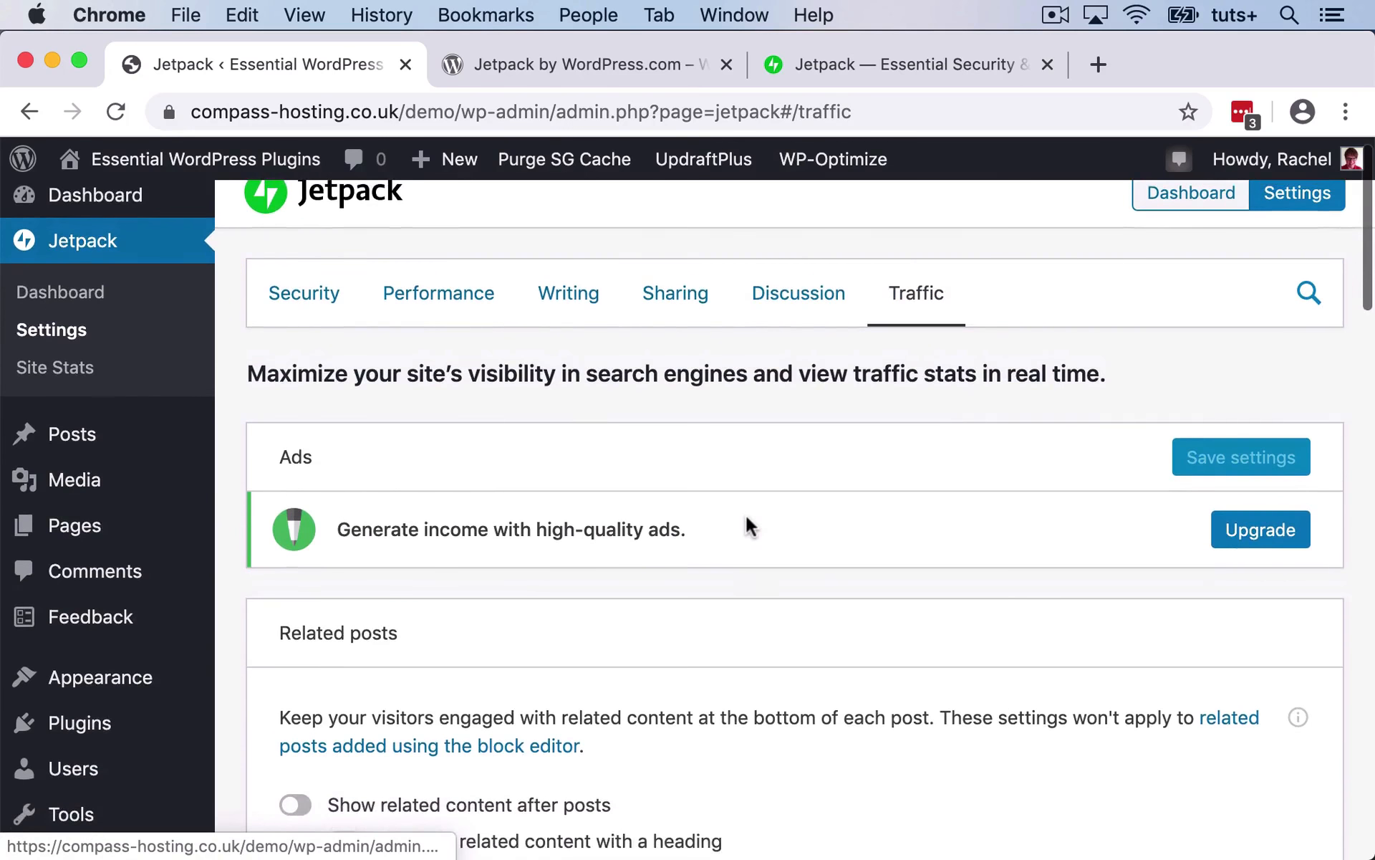
scroll(746, 525, "down", 3)
scroll(750, 528, "down", 1)
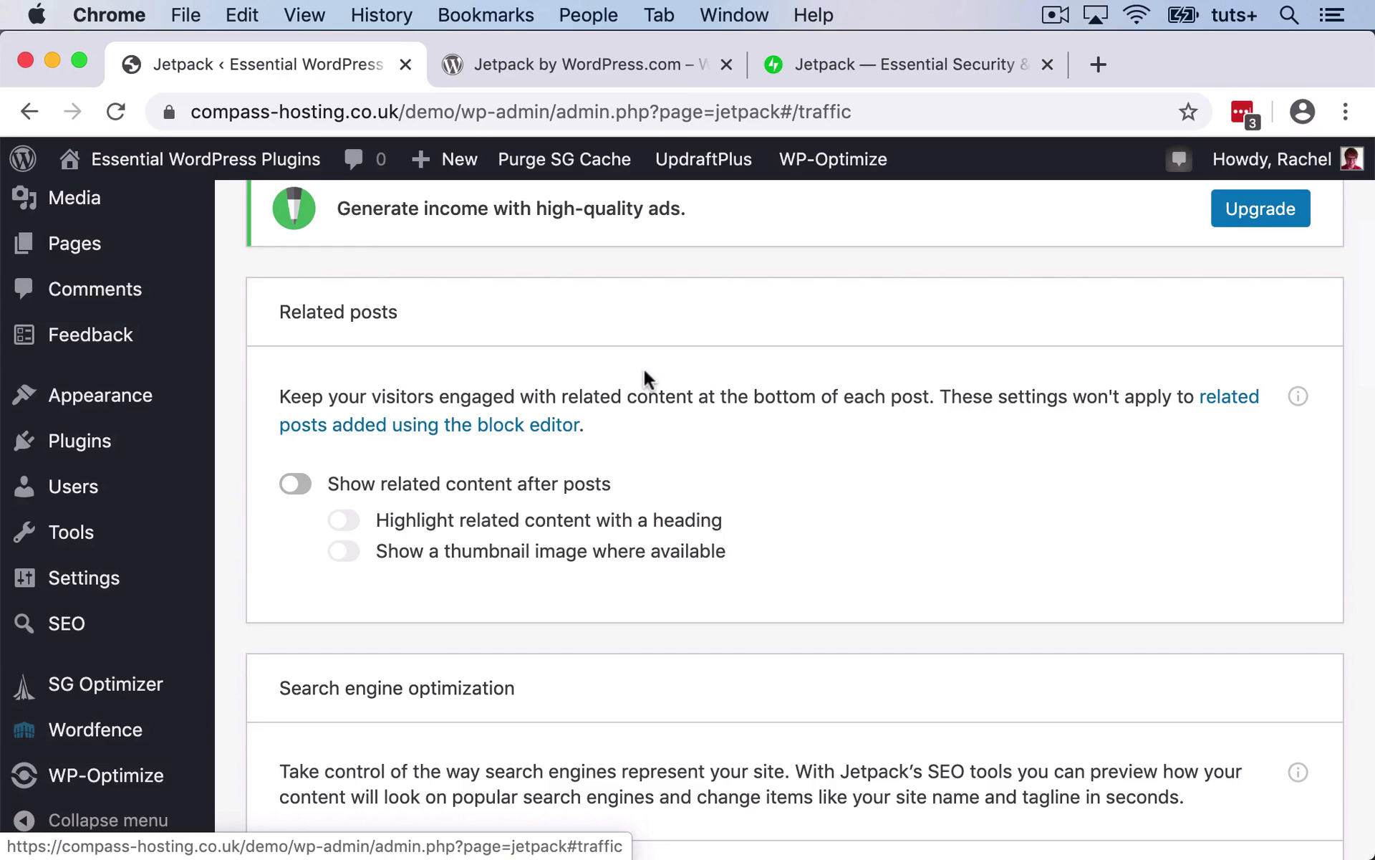
left_click(302, 488)
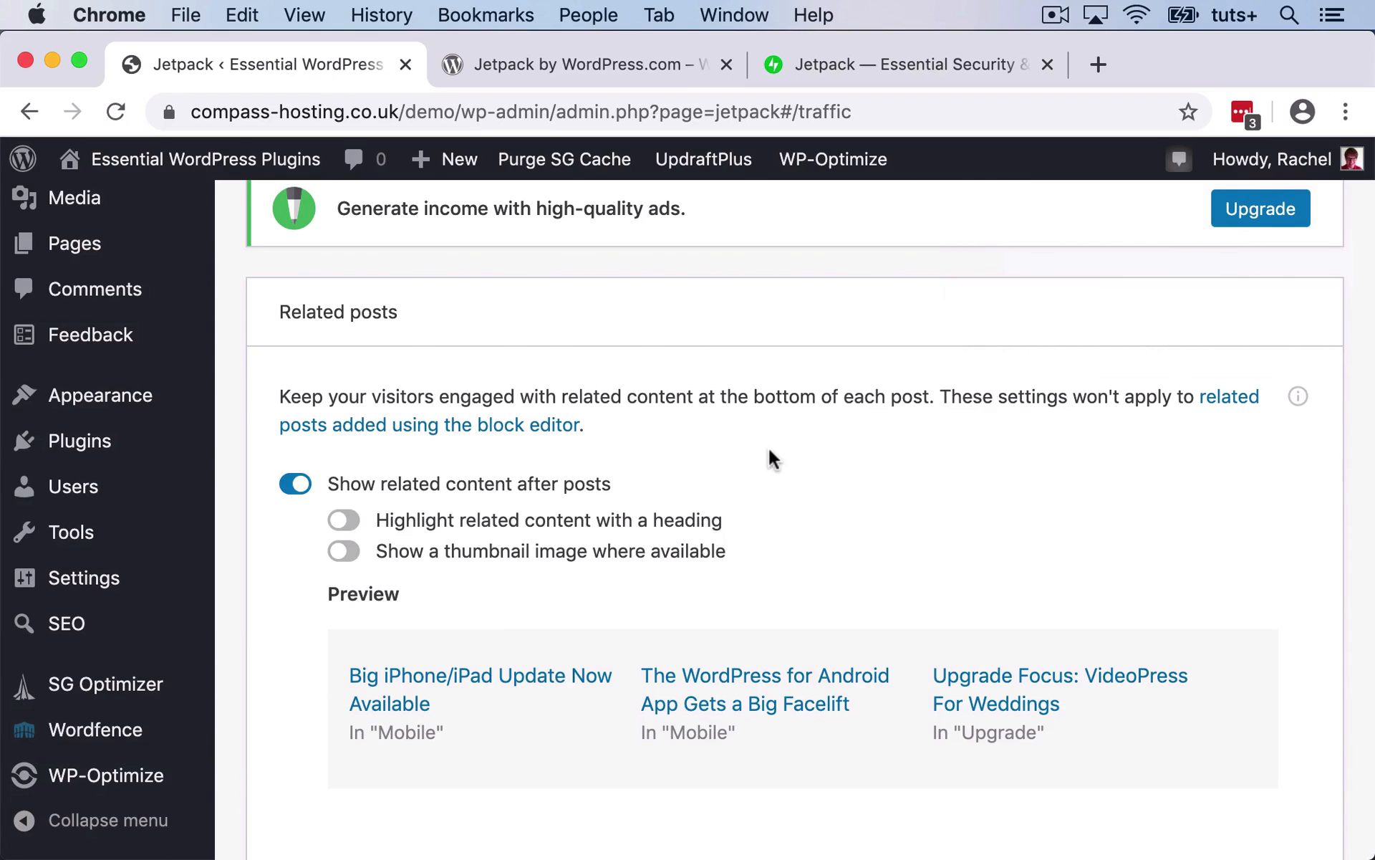
Step: Show a thumbnail image where available and highlight the related content with a heading
scroll(769, 452, "down", 2)
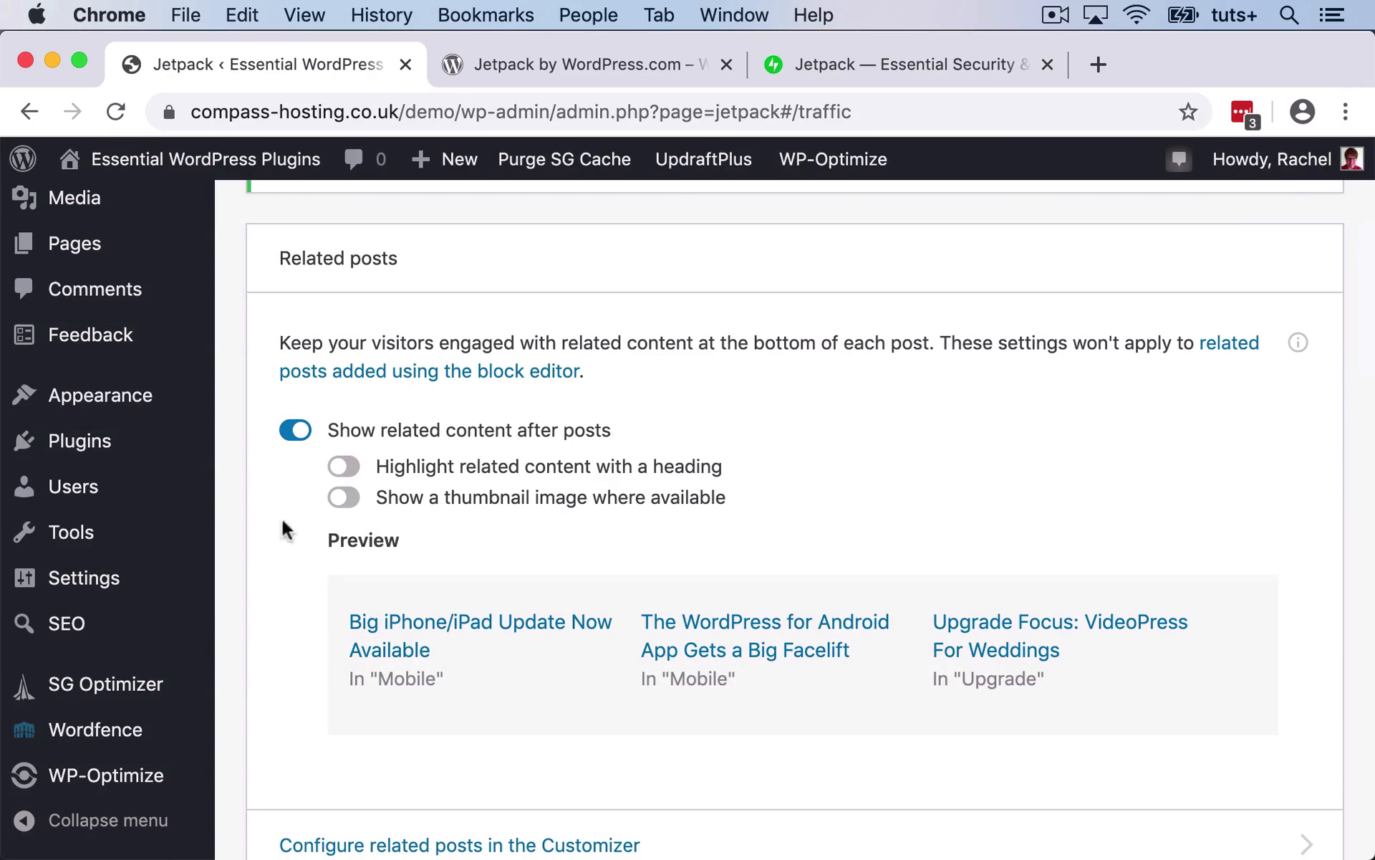
left_click(343, 499)
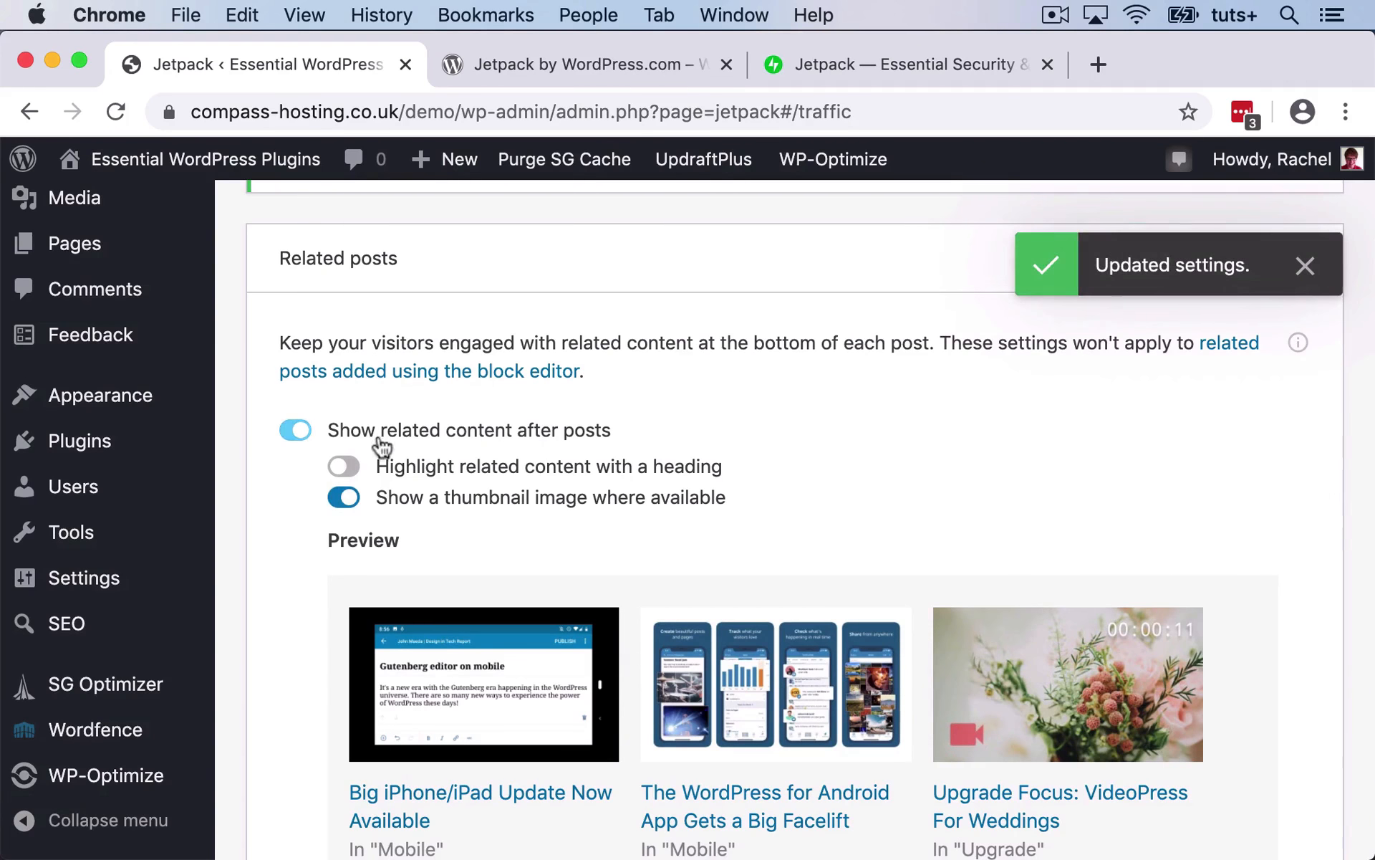
left_click(344, 467)
Step: Turn on WP.me shortened URLs for simpler sharing and the generation of XML sitemaps in the Traffic settings
scroll(757, 480, "down", 5)
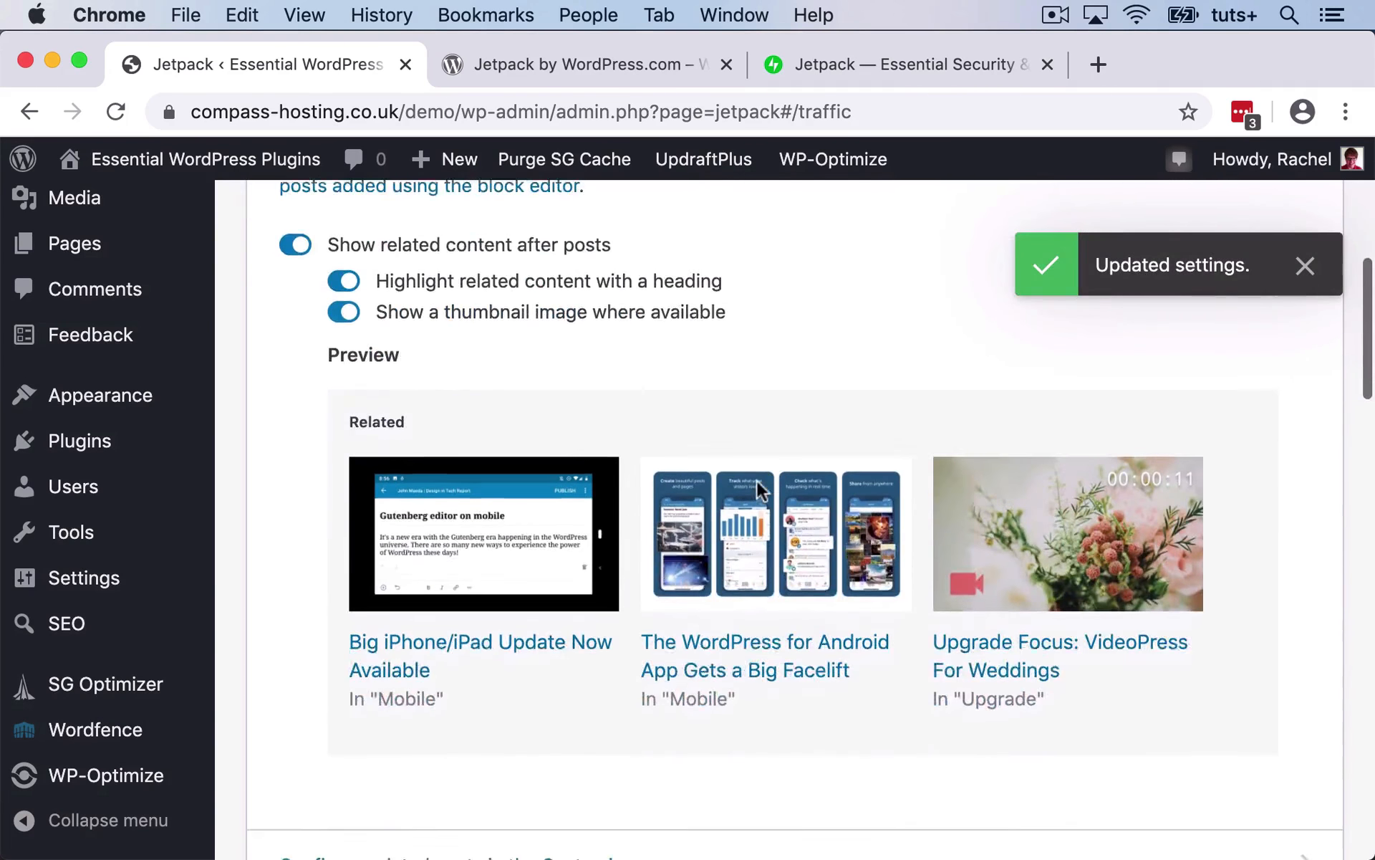
scroll(757, 491, "down", 1)
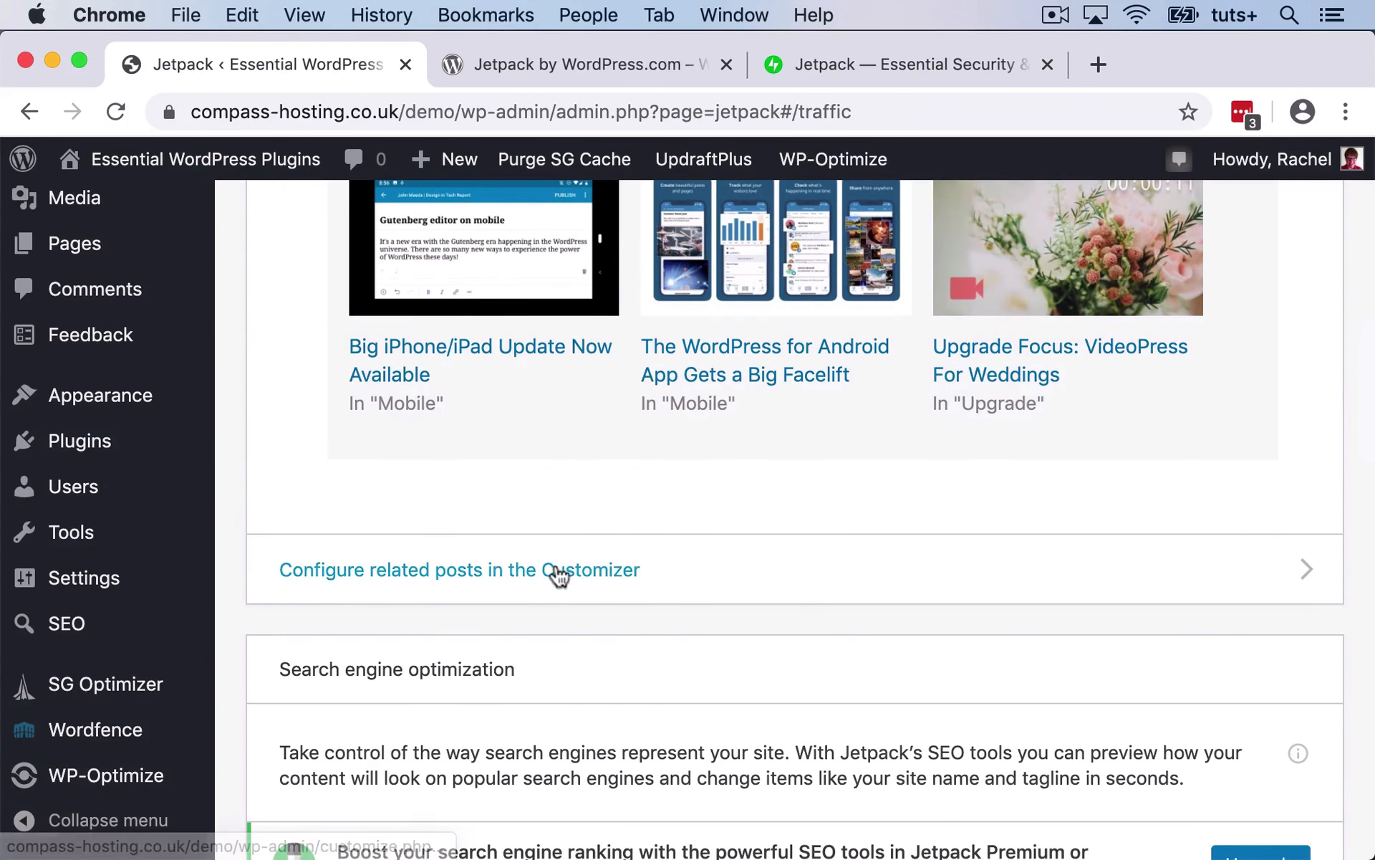
scroll(771, 593, "down", 5)
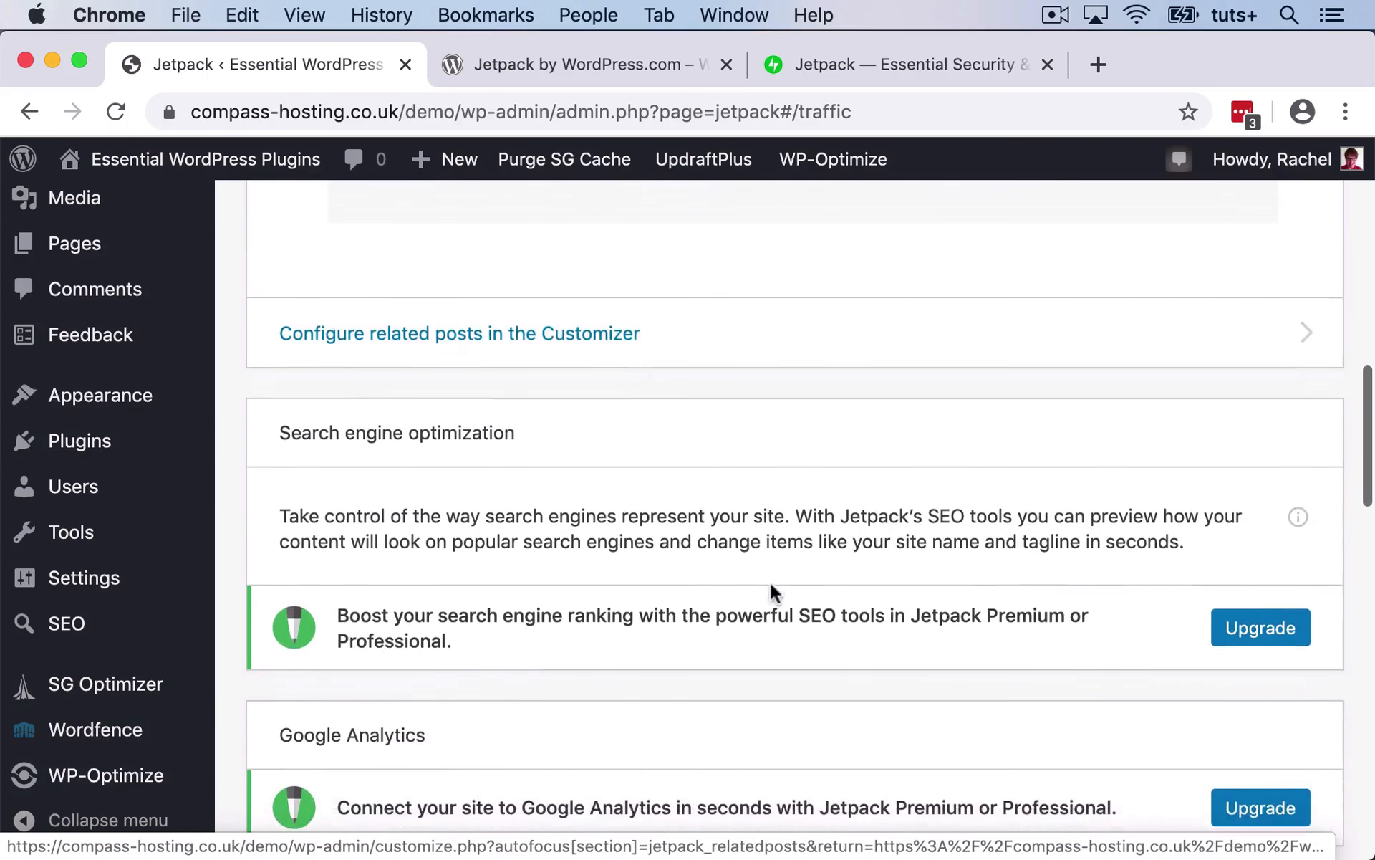
scroll(771, 584, "up", 3)
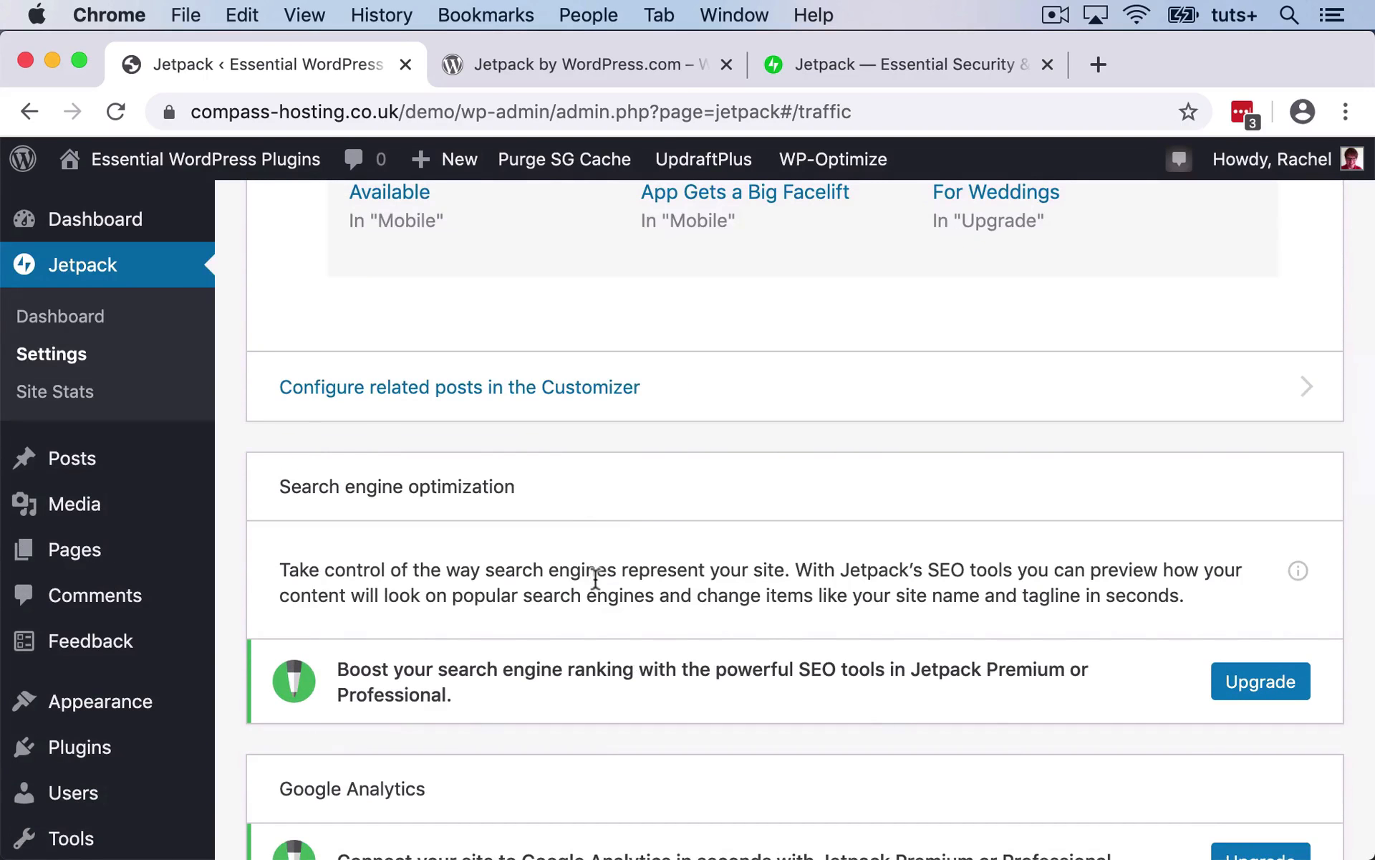
scroll(595, 578, "down", 1)
scroll(651, 673, "down", 3)
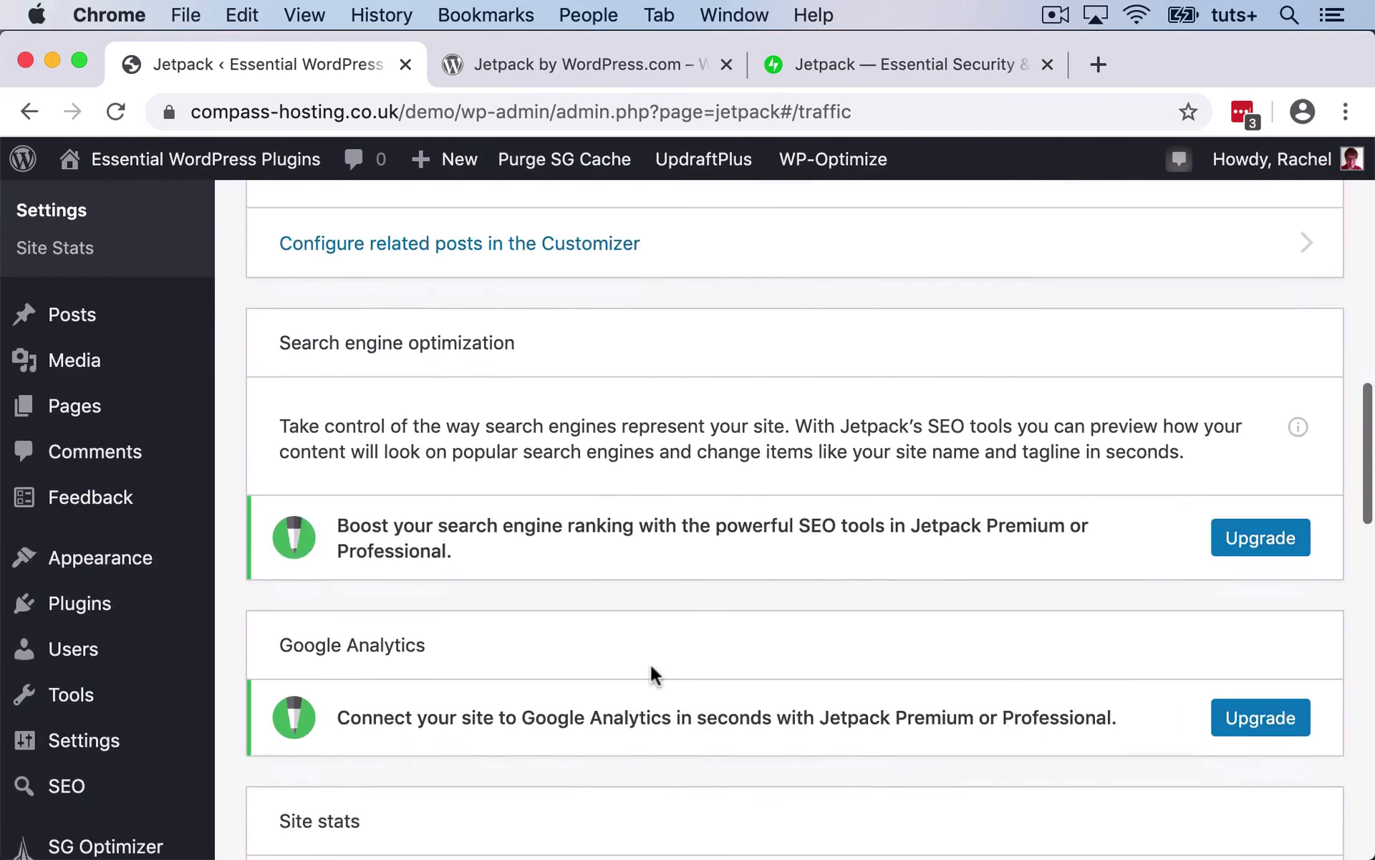
scroll(651, 671, "down", 1)
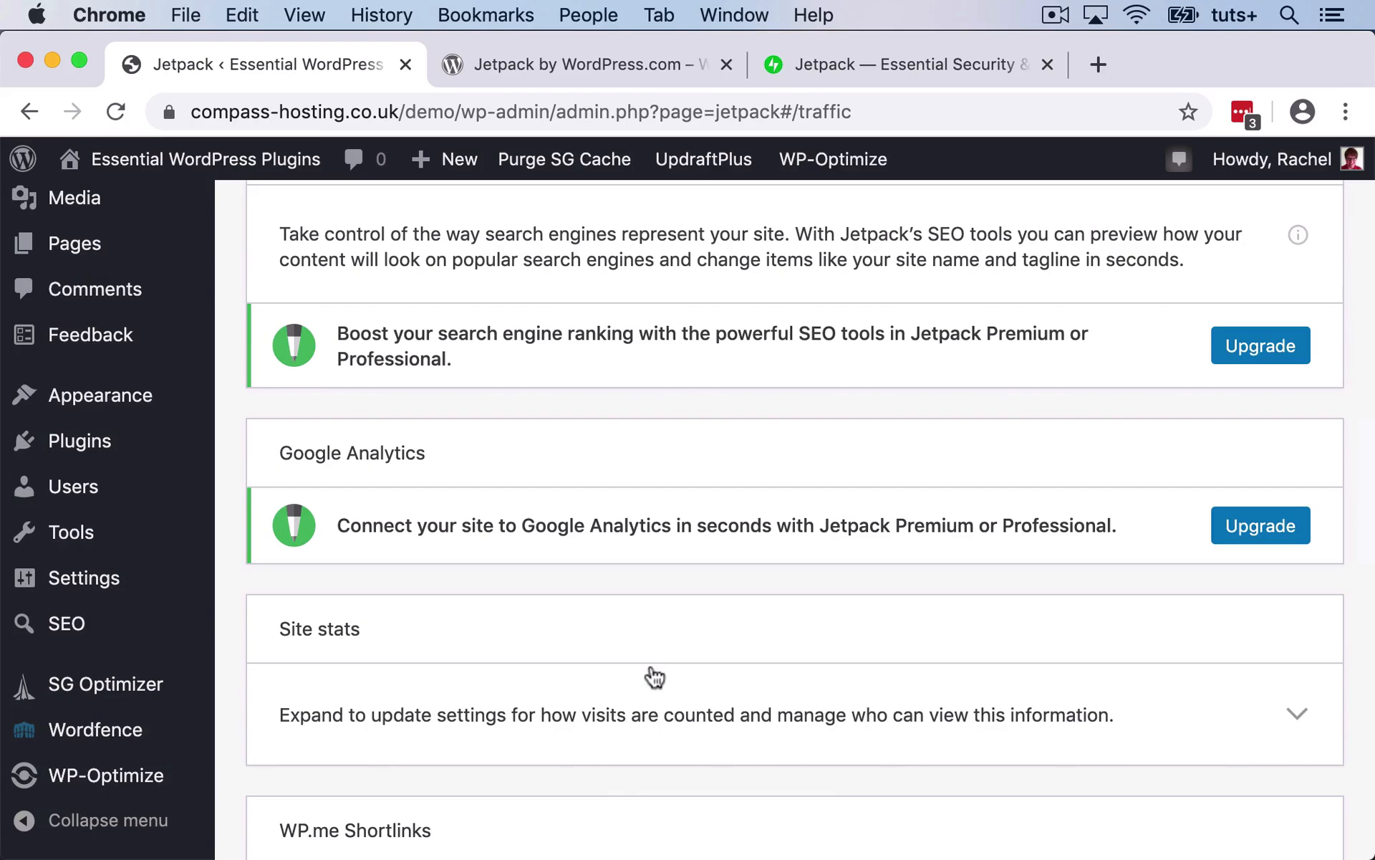
scroll(652, 673, "down", 7)
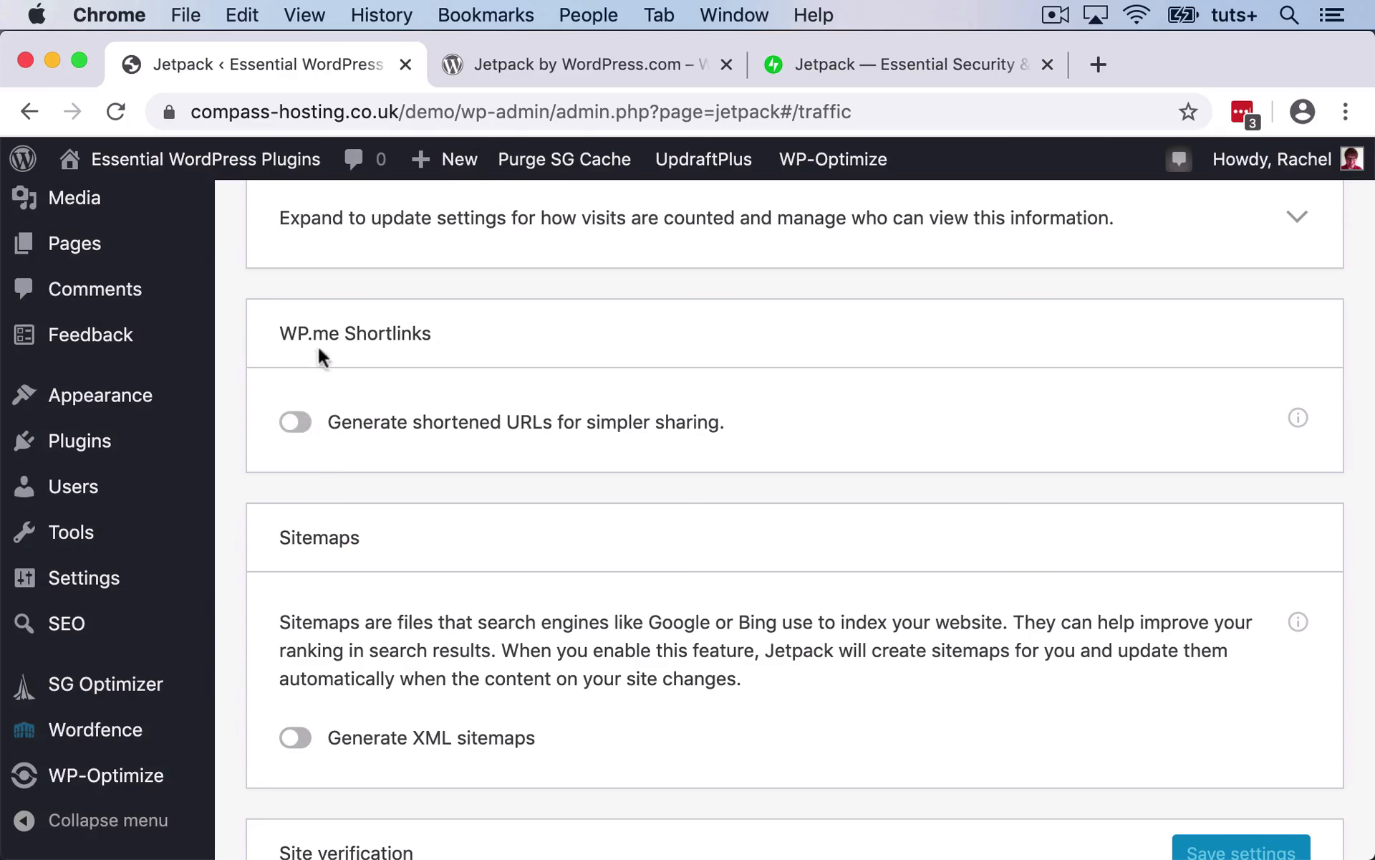
left_click(302, 428)
scroll(662, 533, "down", 4)
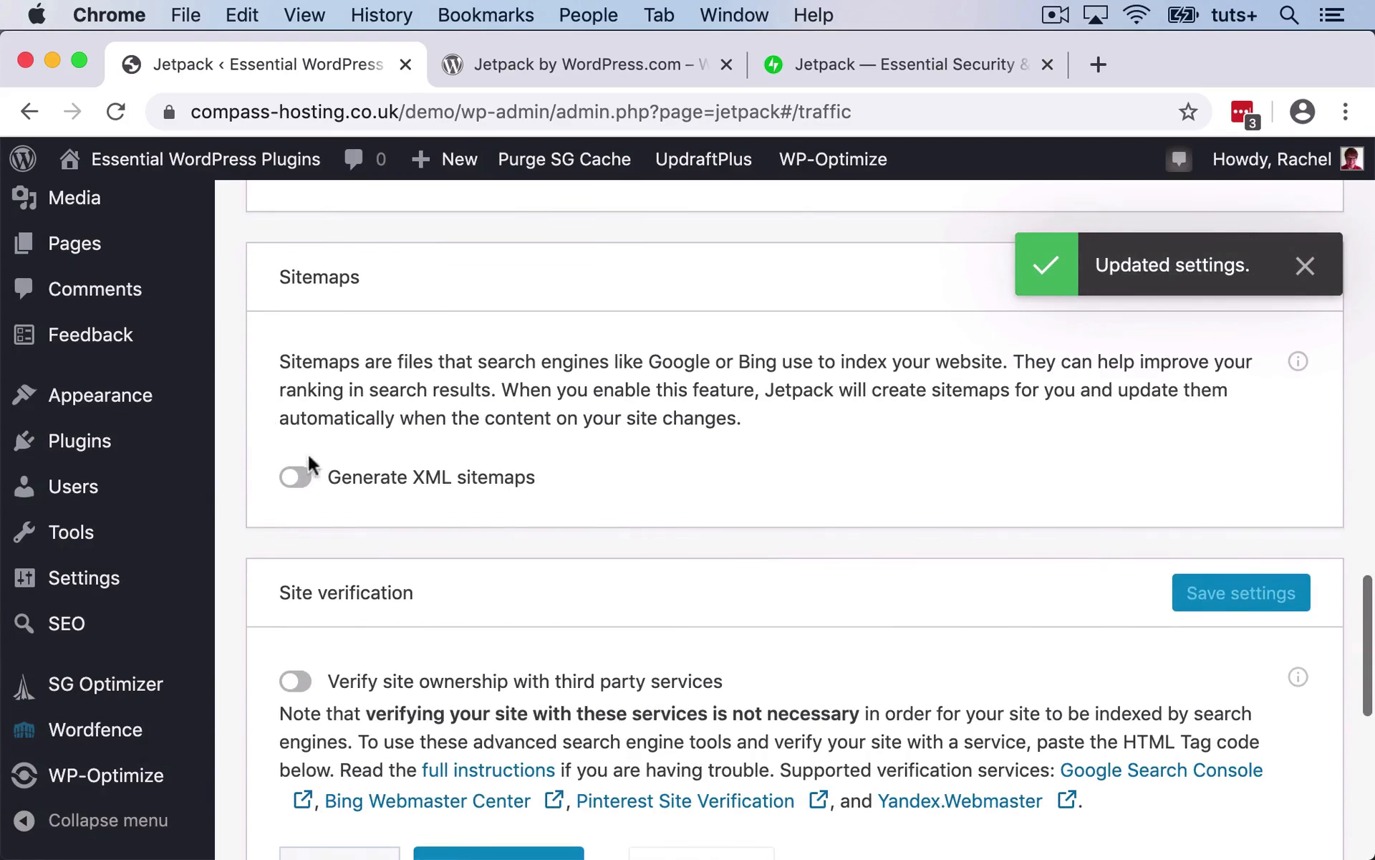
left_click(298, 478)
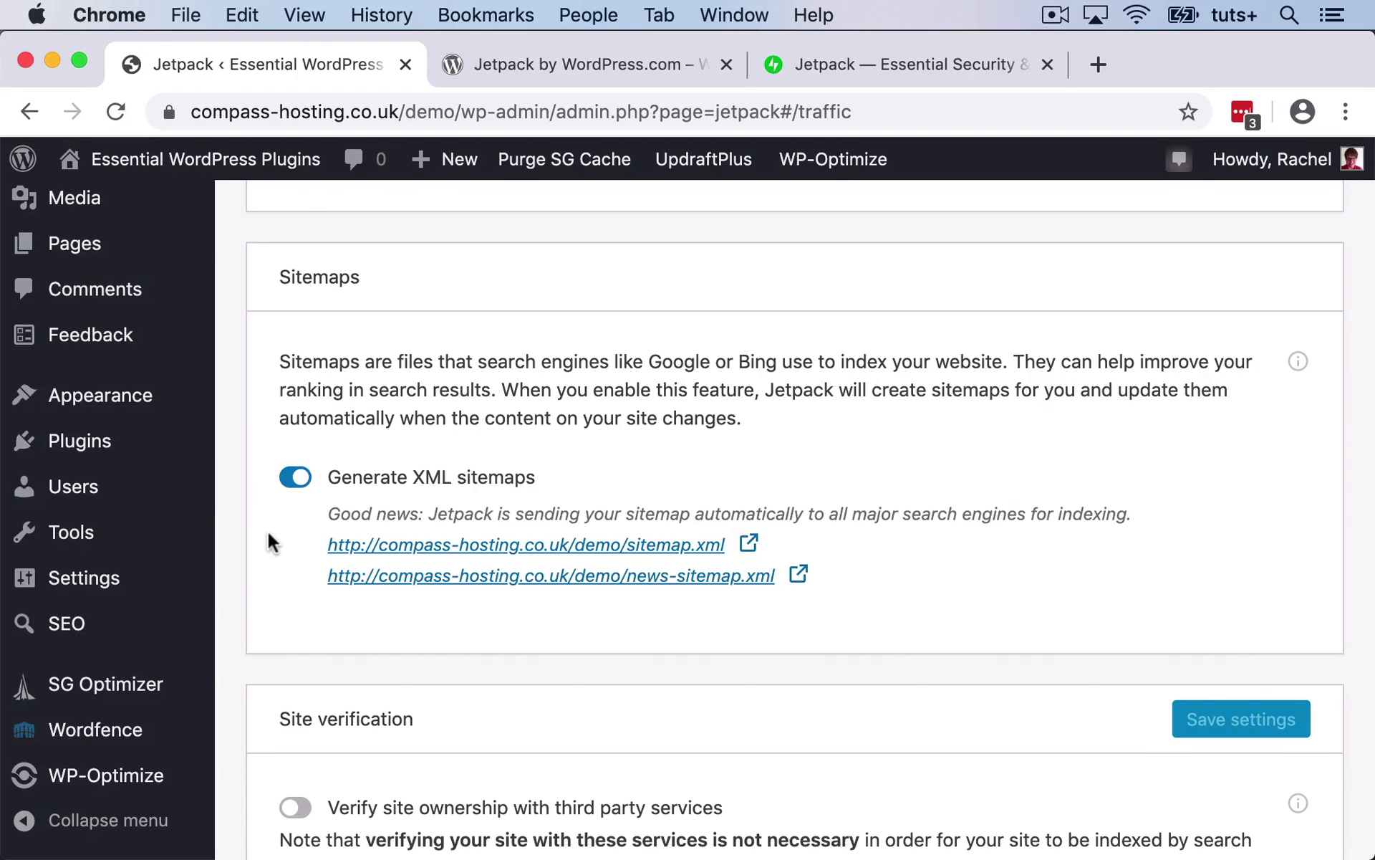
Step: Enable verifying site ownership with third party services and look over the verification fields for each service
scroll(267, 527, "down", 5)
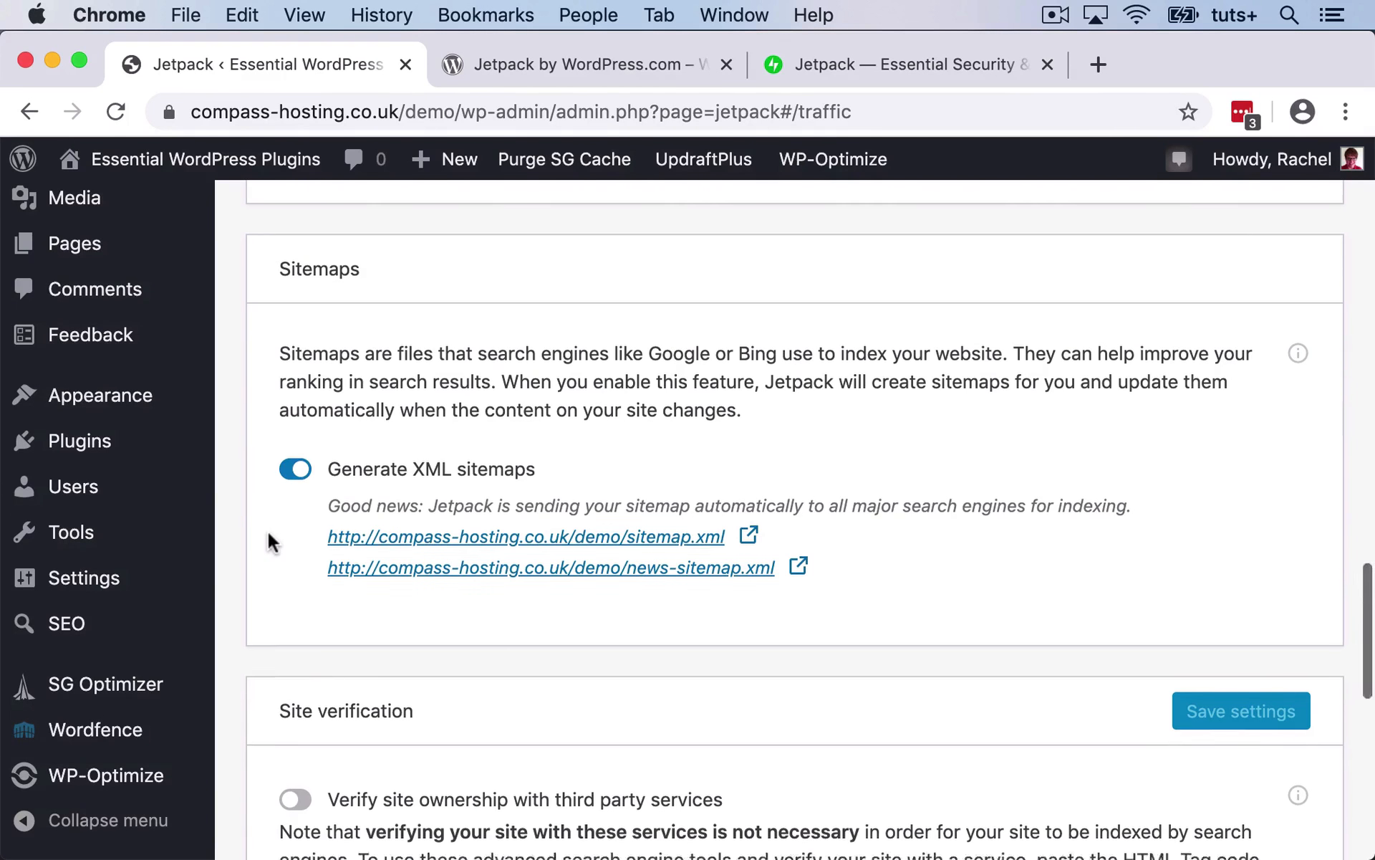
left_click(296, 459)
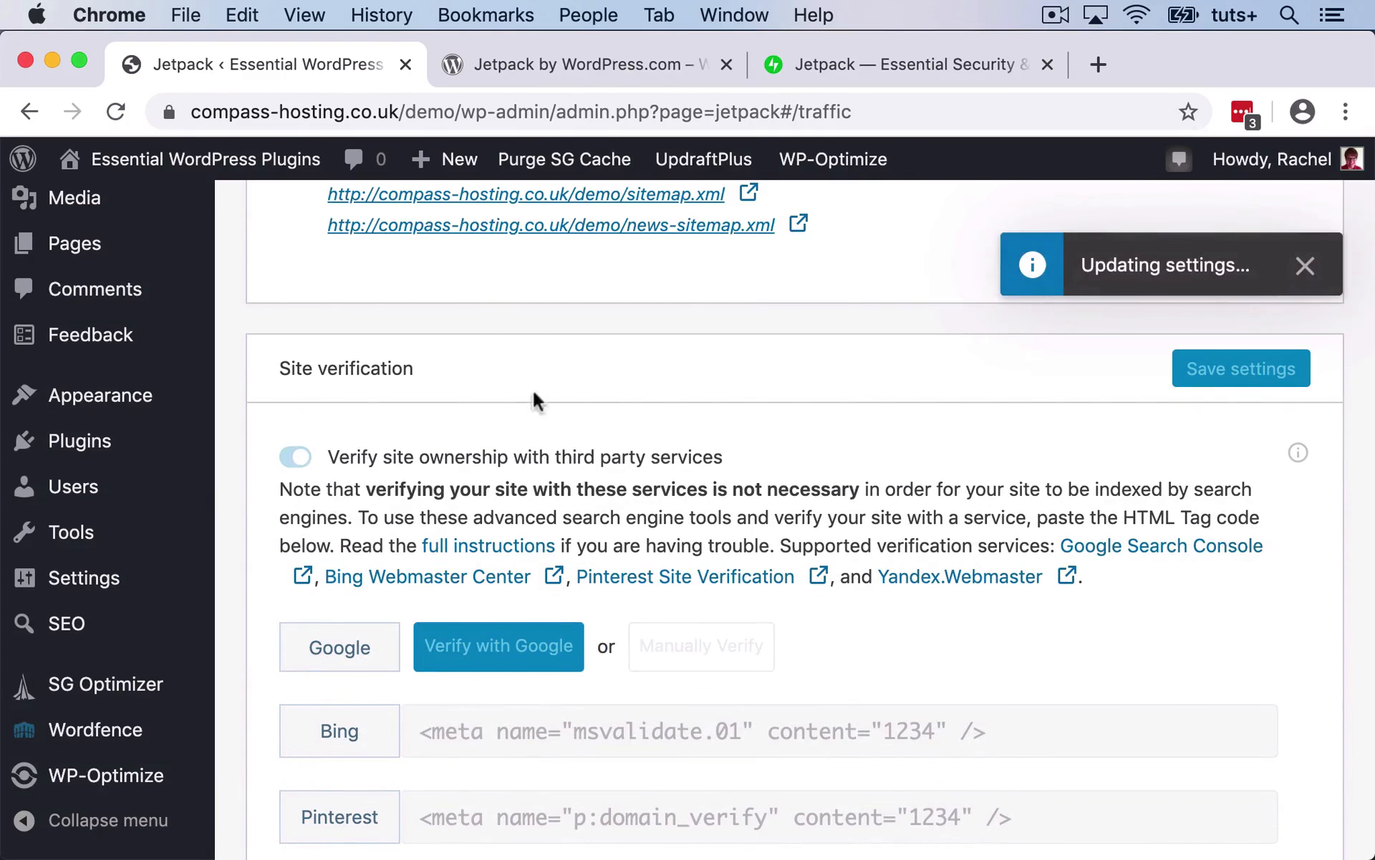
scroll(767, 451, "down", 2)
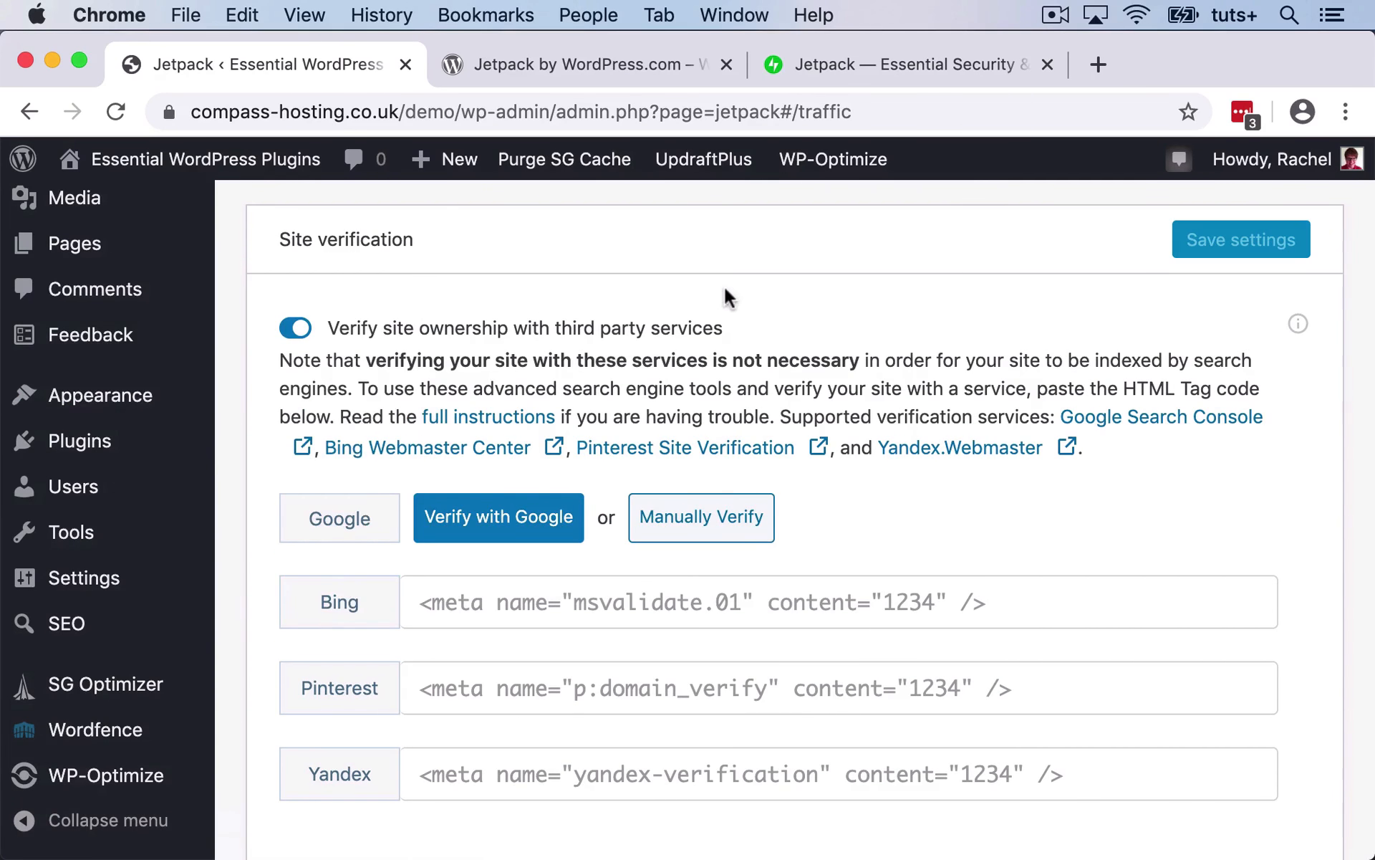
Step: Review the Traffic settings from site verification back up to the ads section
scroll(724, 284, "down", 5)
scroll(723, 285, "up", 10)
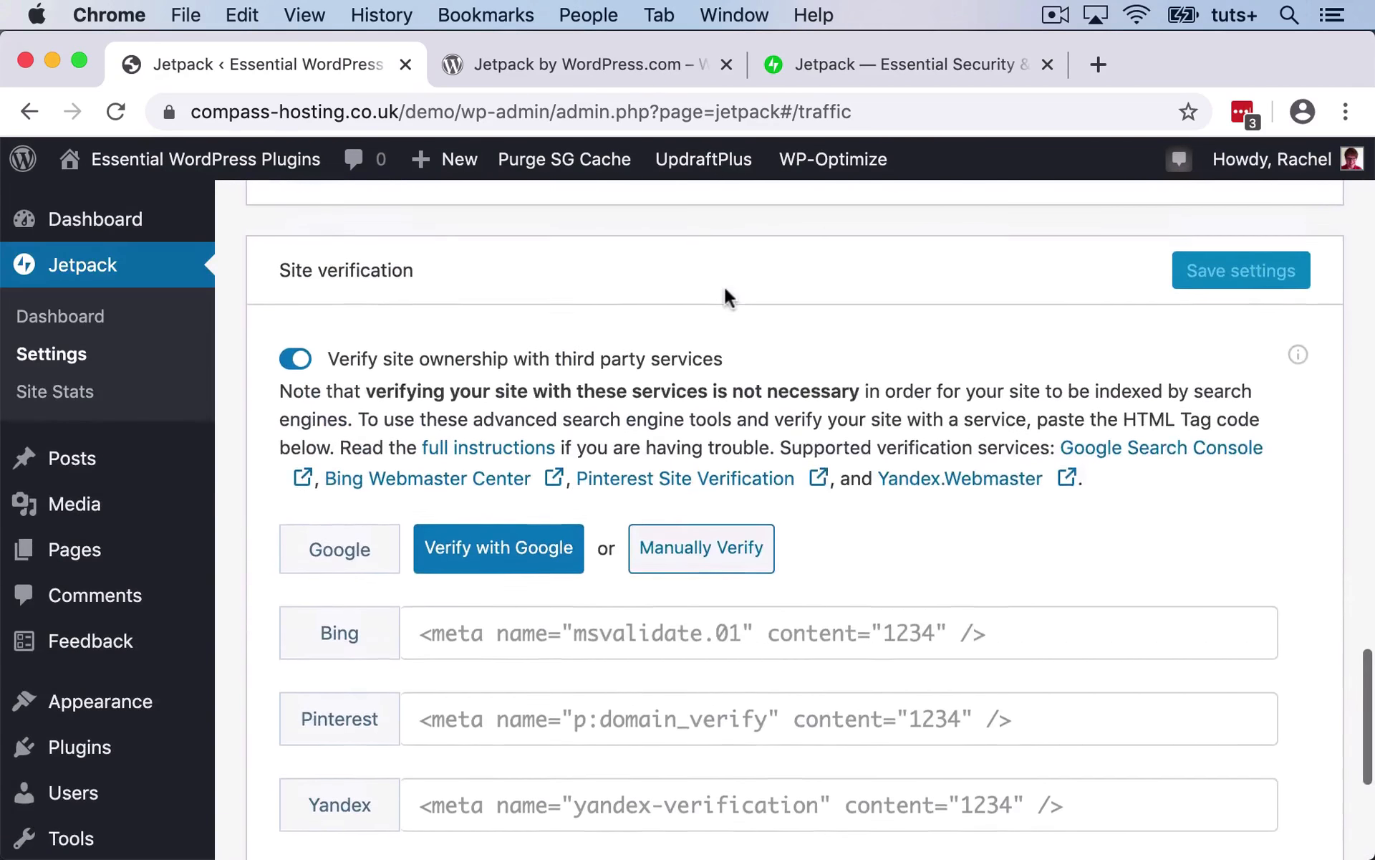
scroll(724, 284, "up", 6)
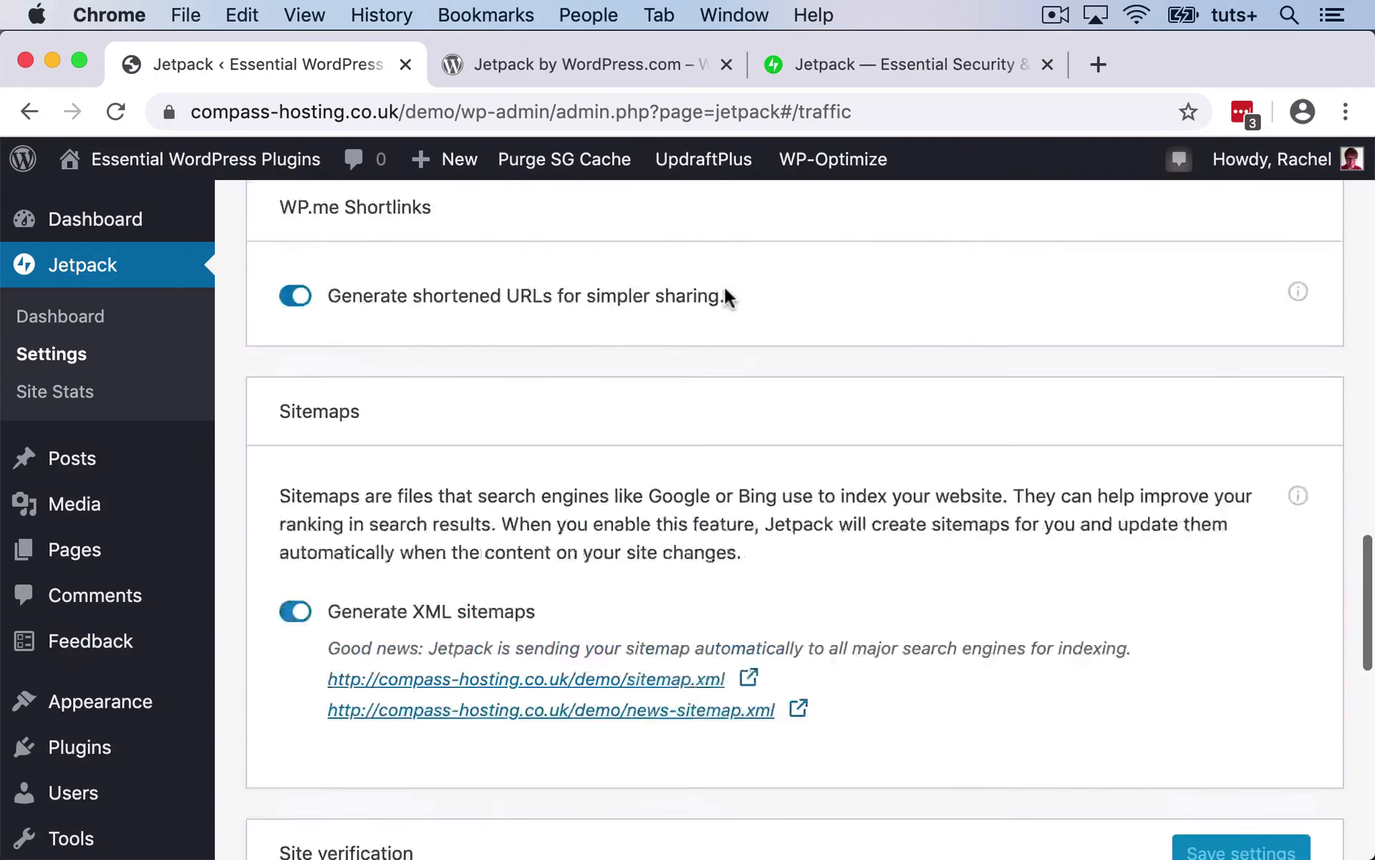
scroll(723, 283, "up", 2)
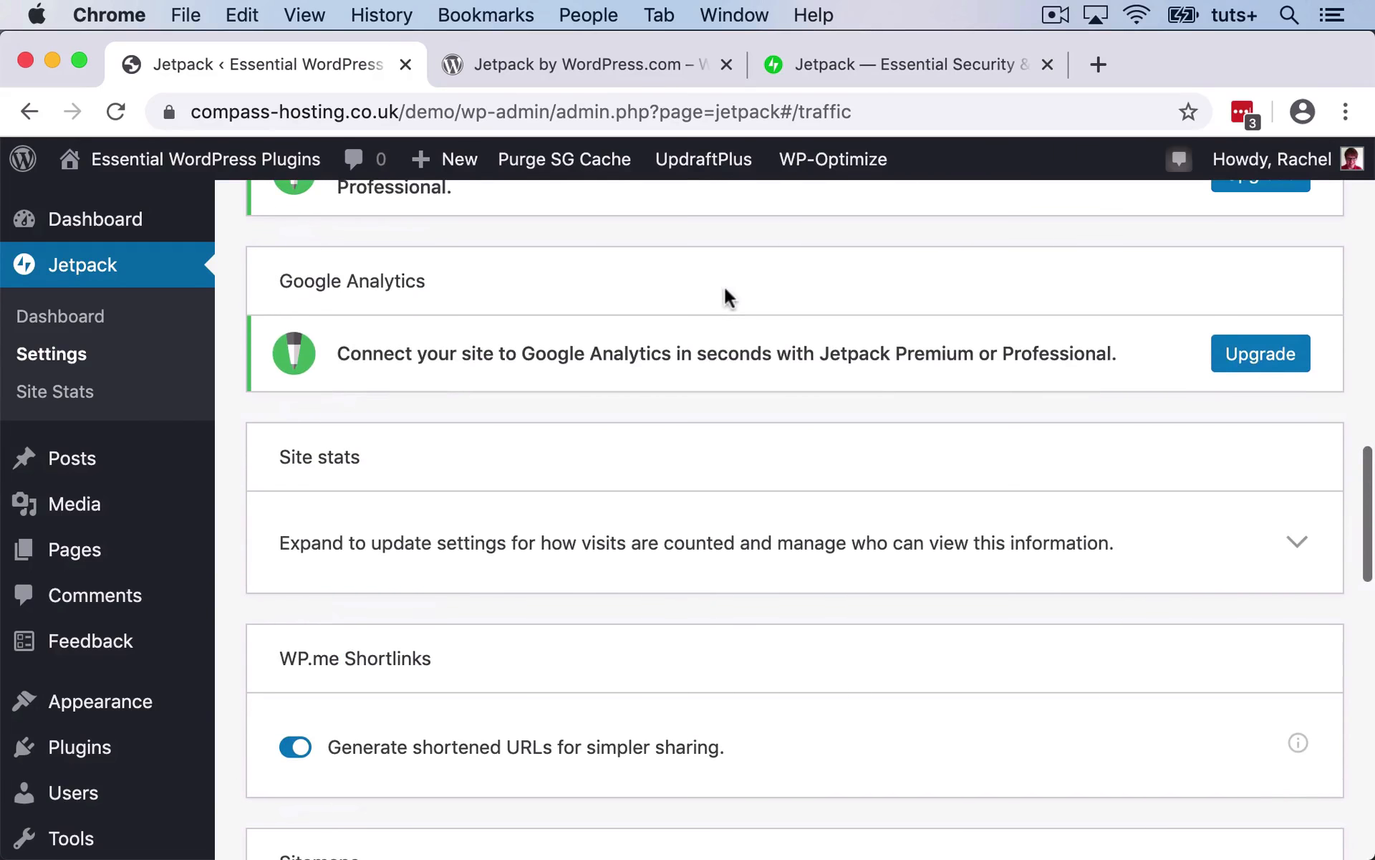
scroll(723, 284, "up", 2)
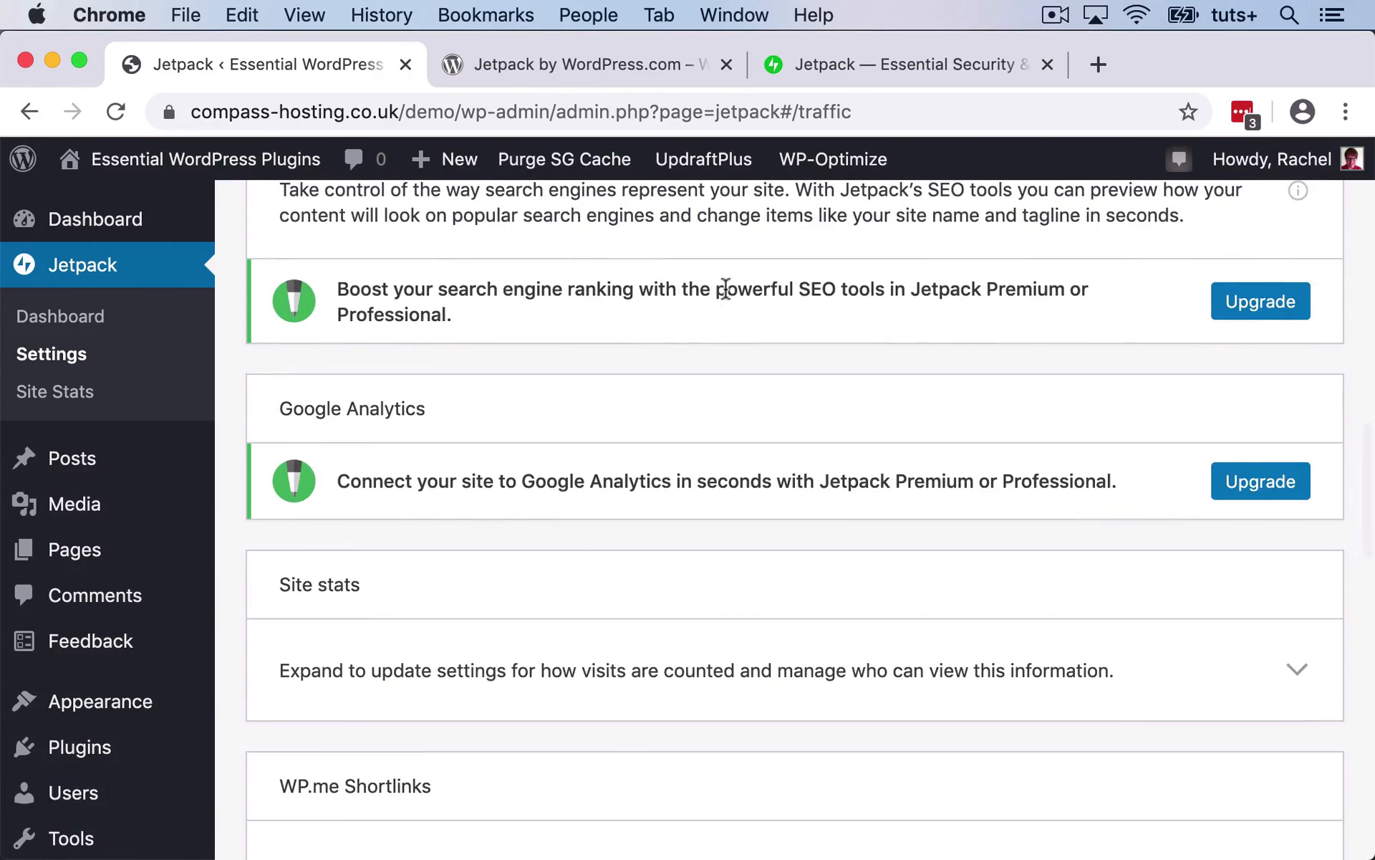
scroll(725, 288, "up", 15)
scroll(725, 290, "up", 4)
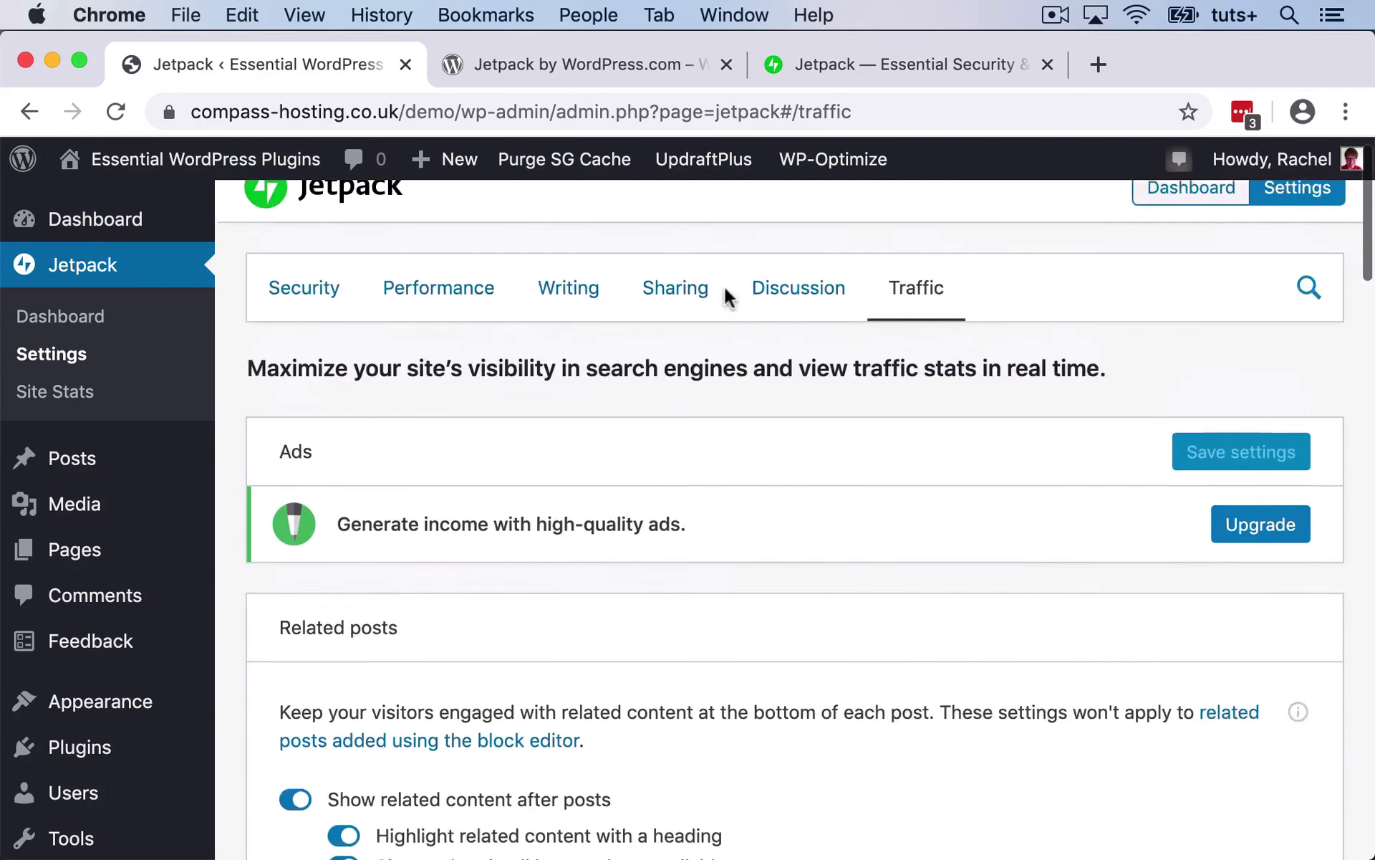